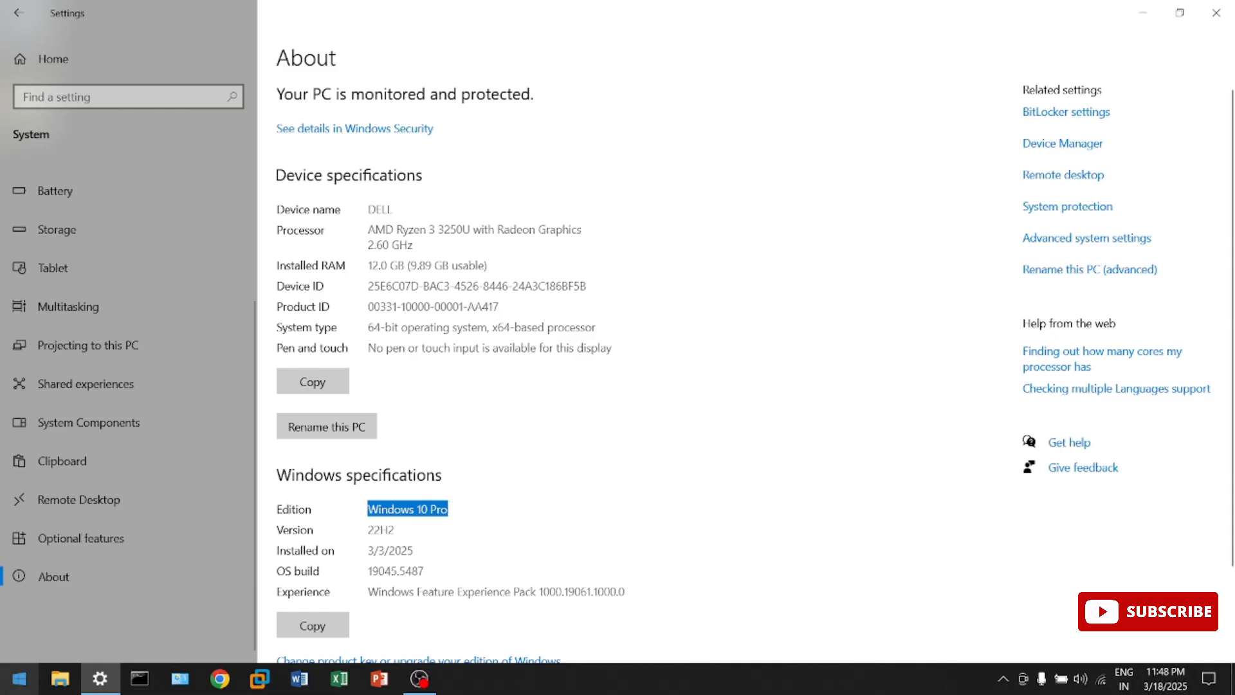
- Open the Windows features list and locate the Windows Sandbox entry to check whether it is enabled
{"action": "key", "text": "super"}
{"action": "type", "text": "turn"}
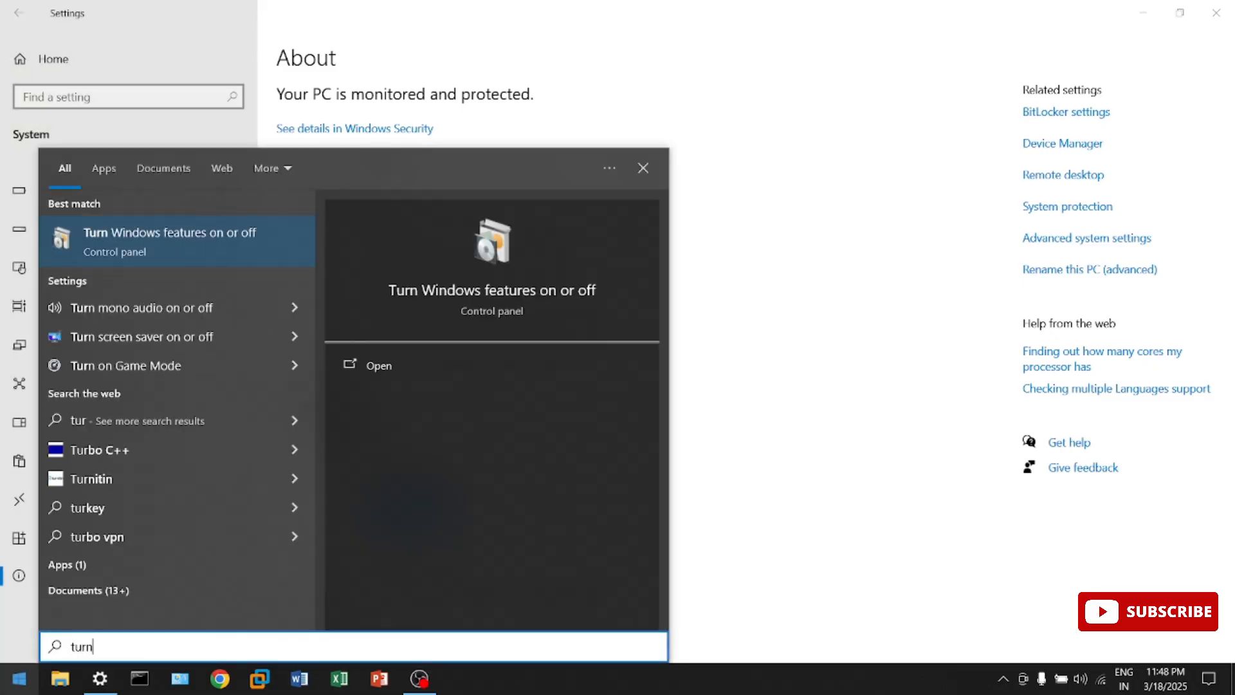
{"action": "left_click", "coordinate": [125, 244]}
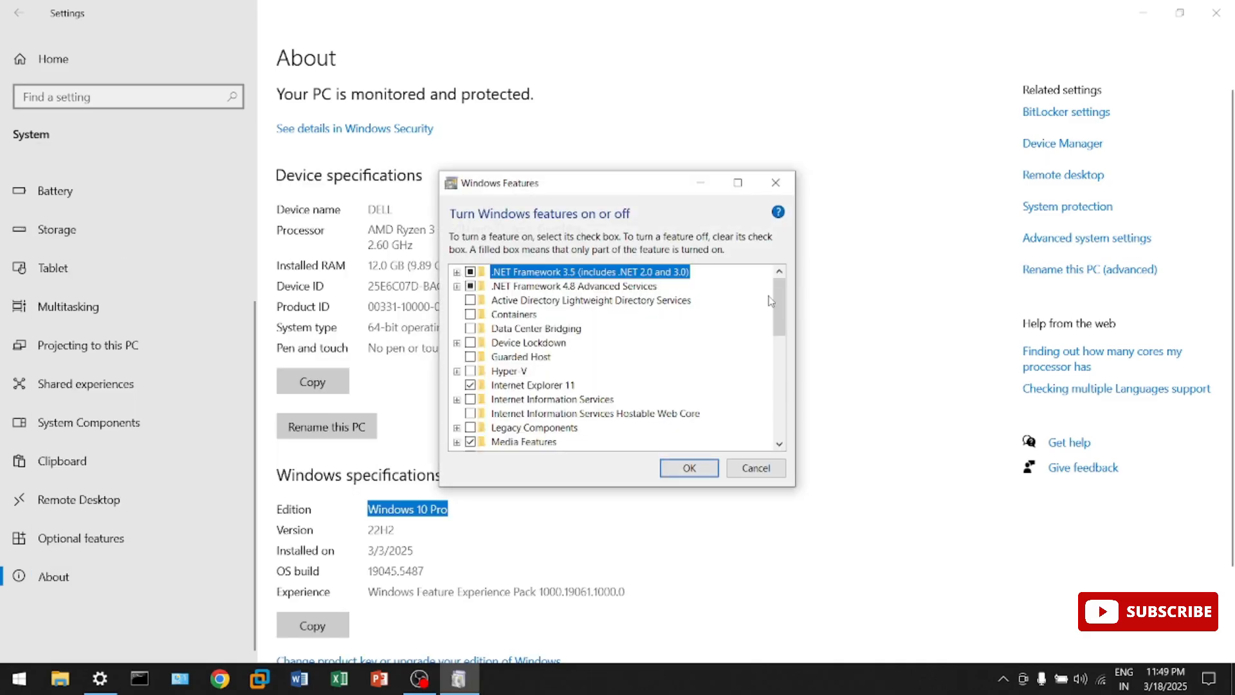
{"action": "left_click_drag", "start_coordinate": [777, 297], "coordinate": [786, 405]}
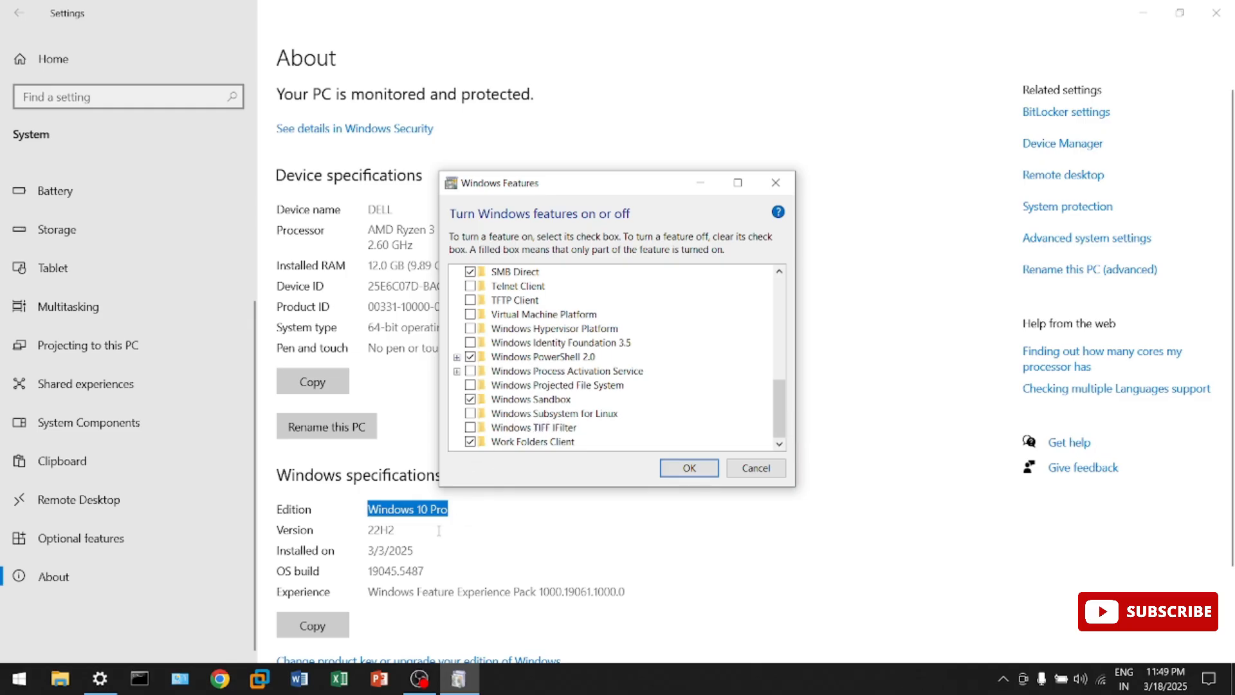
- Launch Windows Sandbox and reposition its window so the host desktop's Malware folder stays accessible
{"action": "type", "text": "sand"}
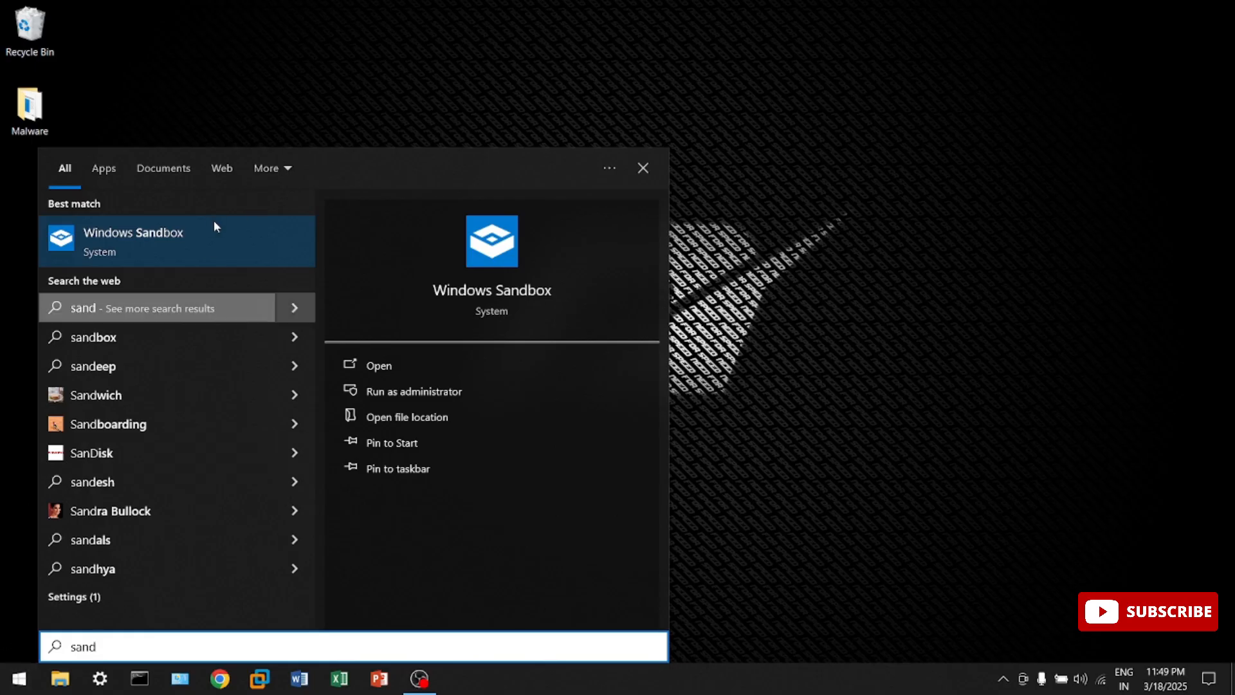
{"action": "left_click", "coordinate": [191, 243]}
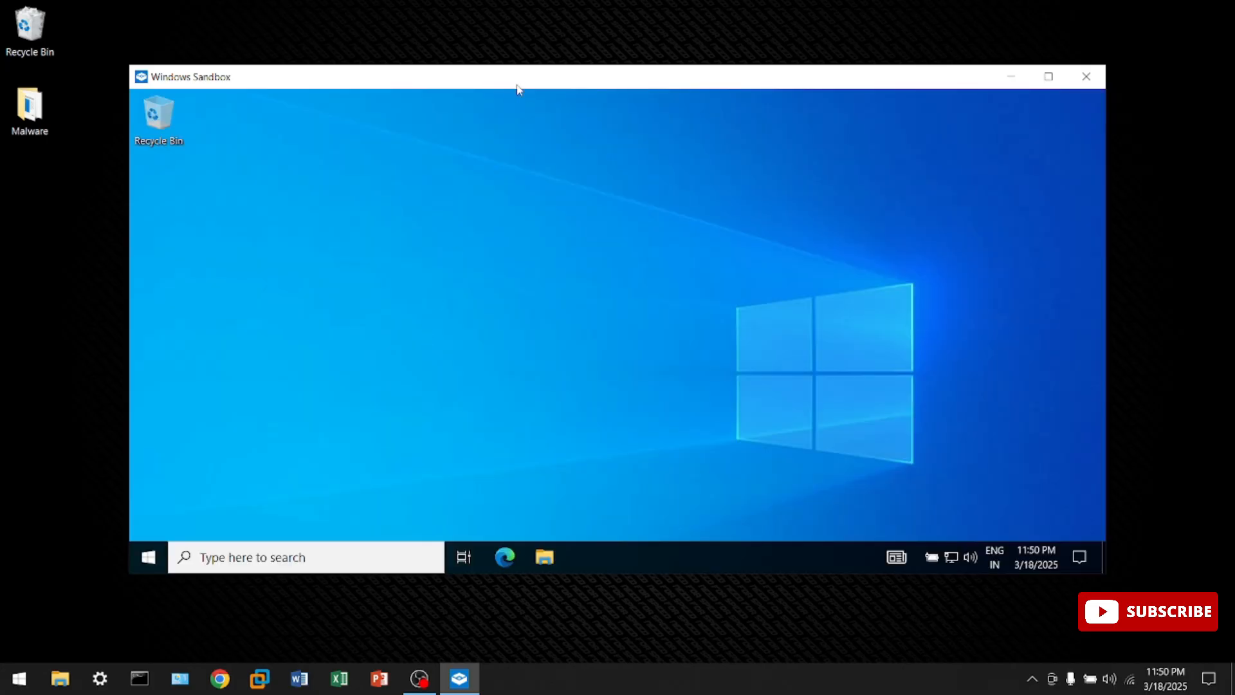
{"action": "left_click_drag", "start_coordinate": [521, 88], "coordinate": [489, 135]}
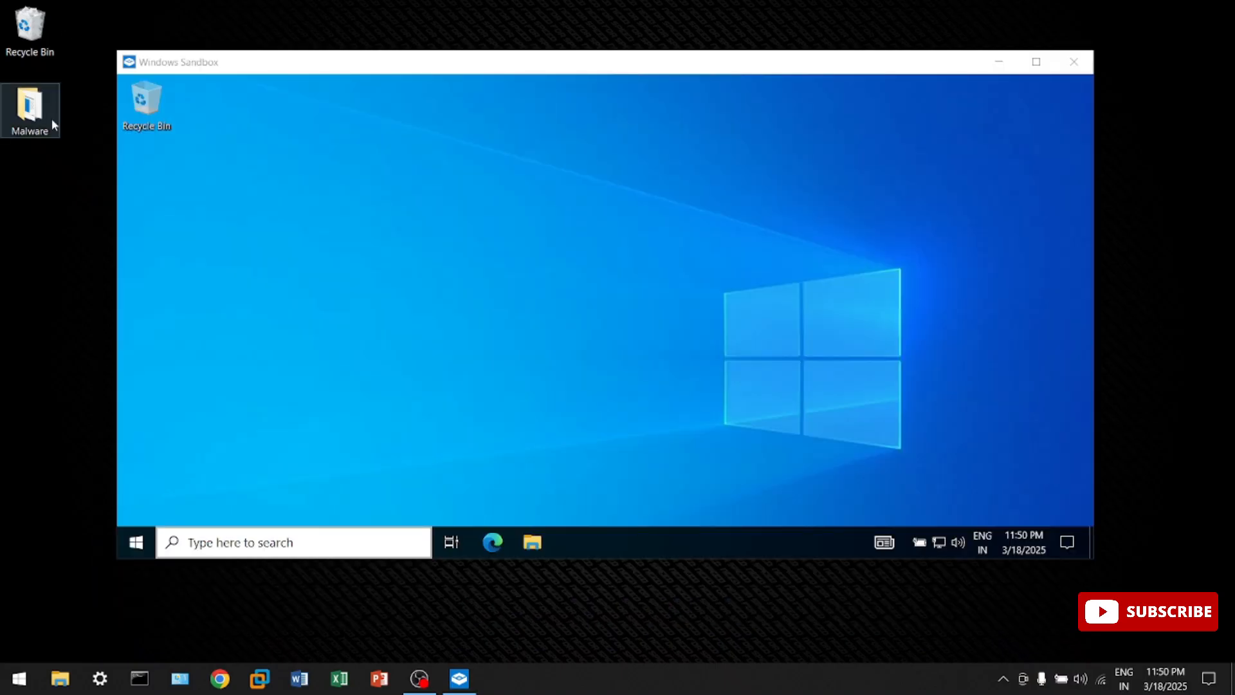
- Copy the Malware folder from the host desktop and paste it onto the sandbox desktop
{"action": "right_click", "coordinate": [50, 116]}
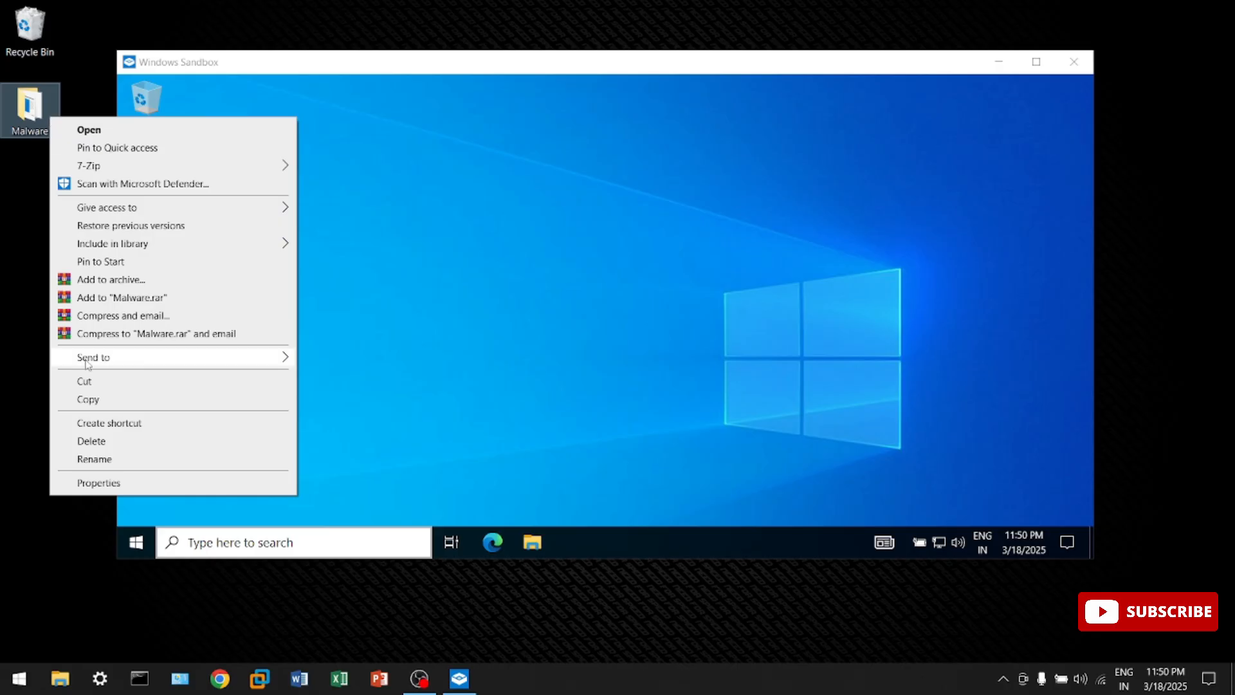
{"action": "left_click", "coordinate": [88, 399]}
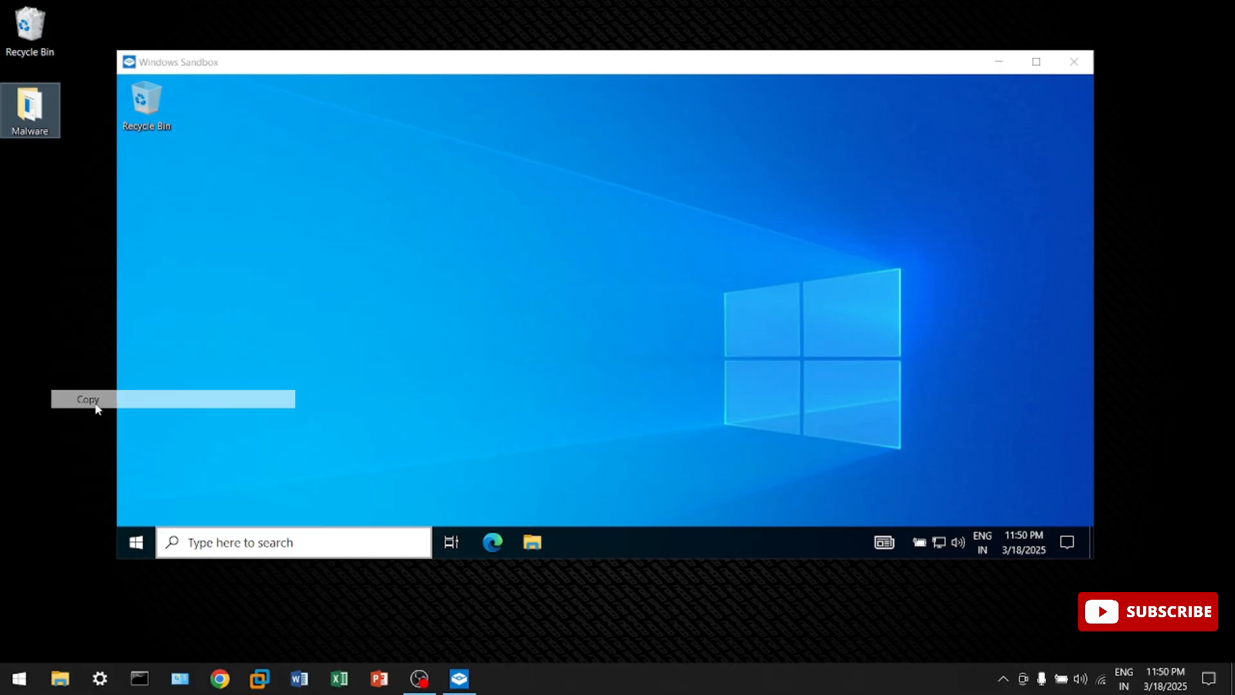
{"action": "left_click", "coordinate": [302, 309]}
{"action": "right_click", "coordinate": [302, 310]}
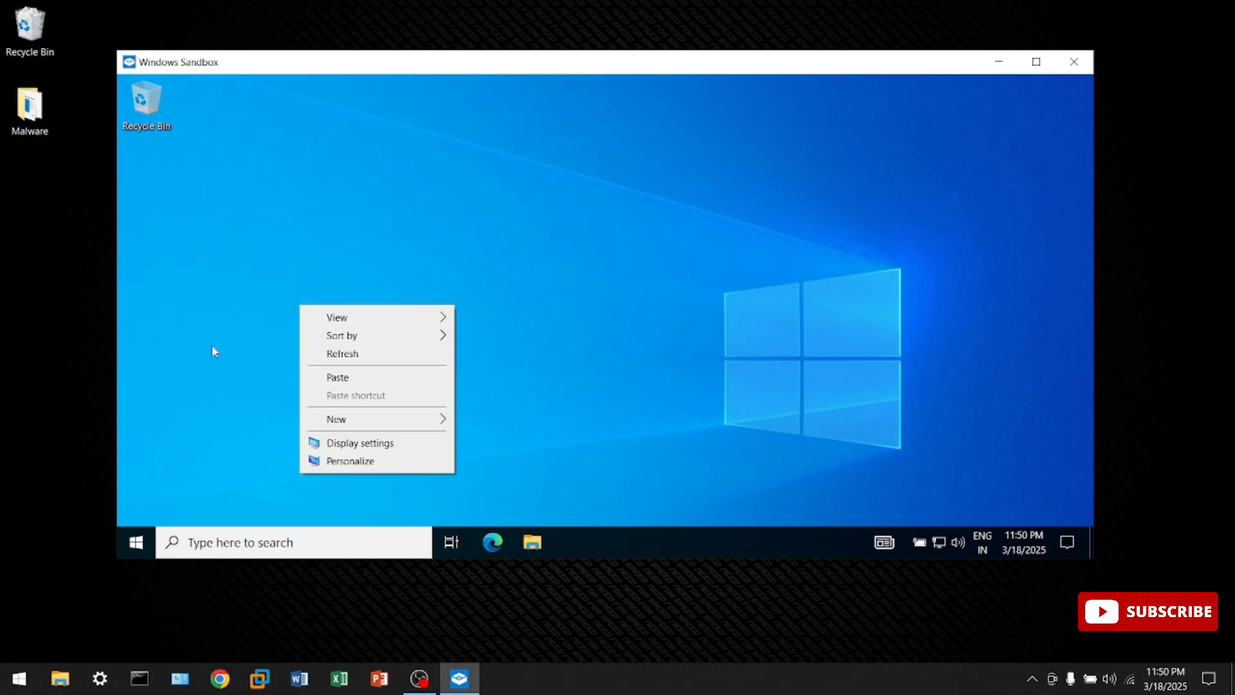
{"action": "left_click", "coordinate": [354, 385]}
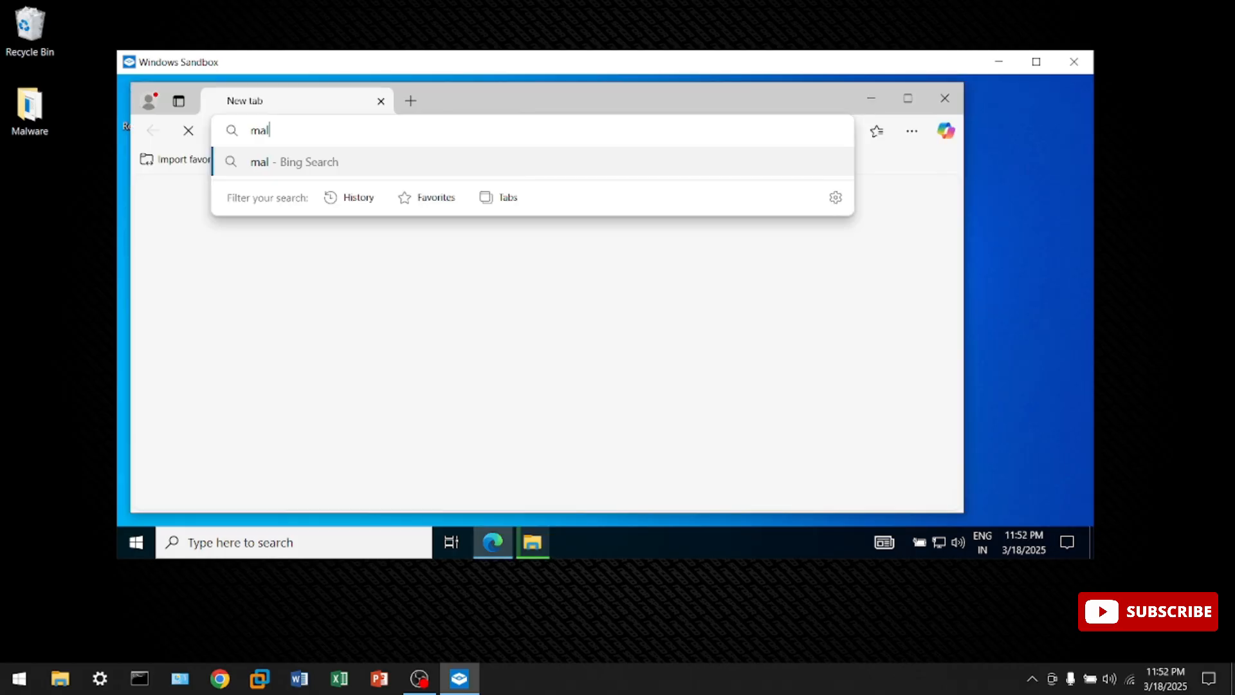
- Search the web for "malware samples malwarebazar" in the sandbox browser, open the MalwareBazaar browse page and maximize the browser
{"action": "type", "text": "ware s"}
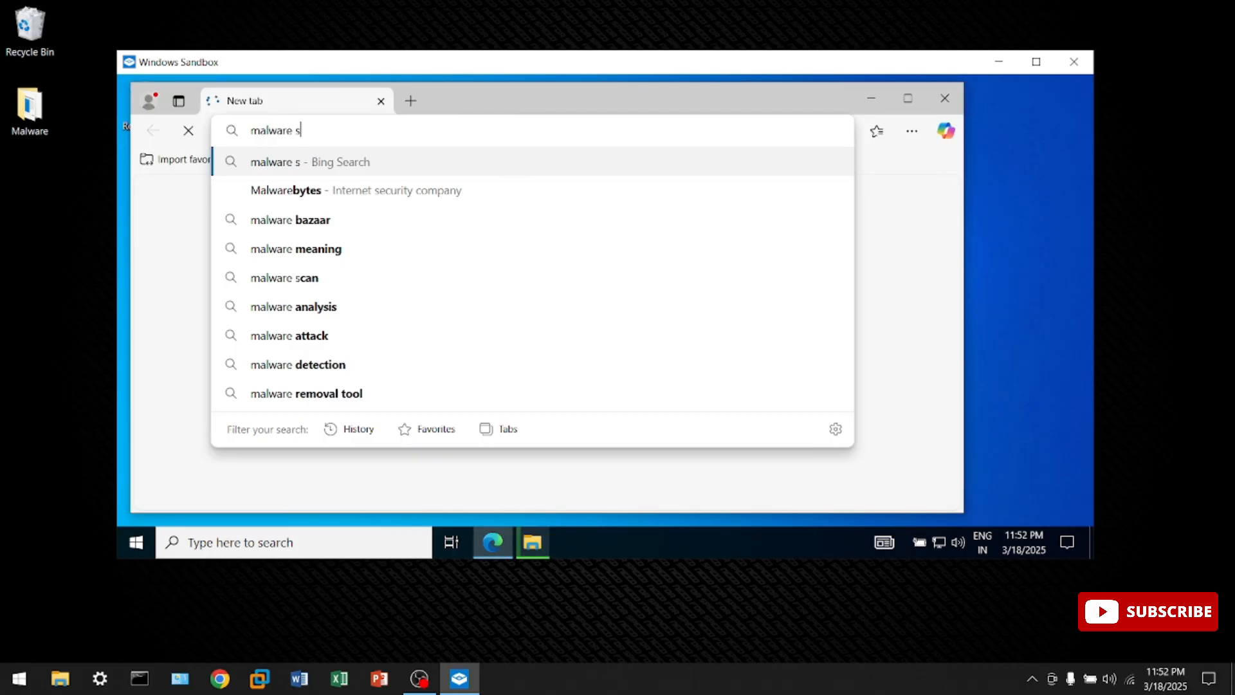
{"action": "type", "text": "amples m"}
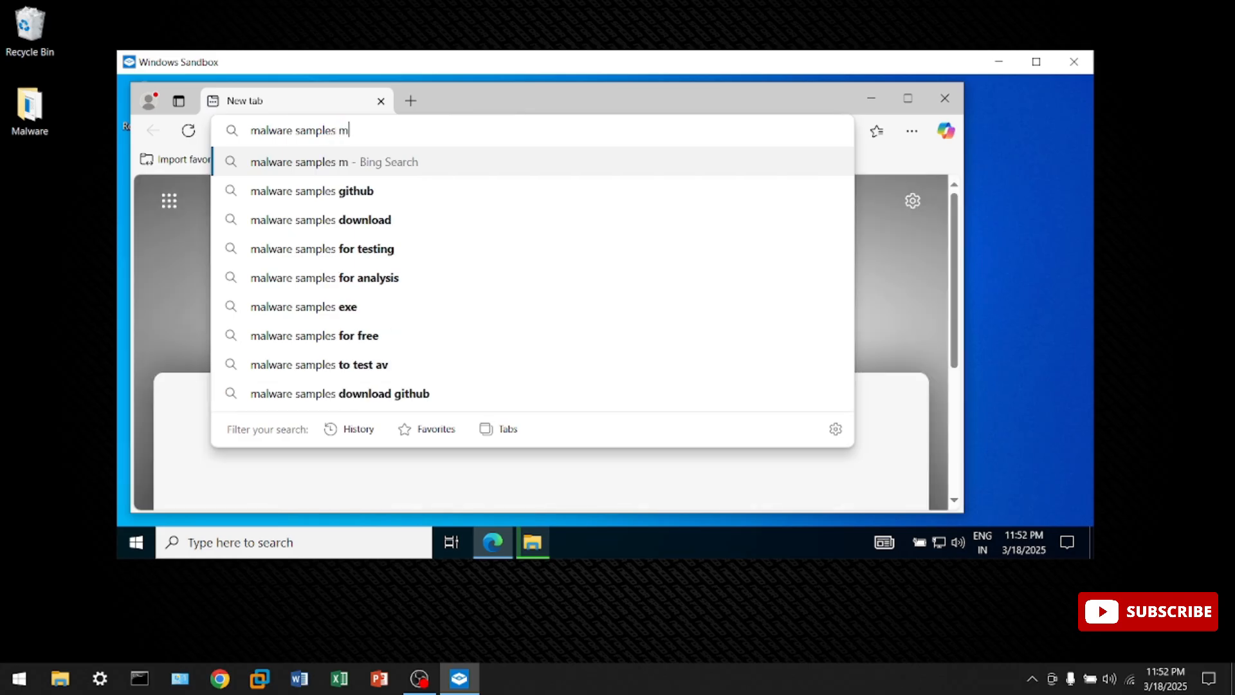
{"action": "type", "text": "alwarebaza"}
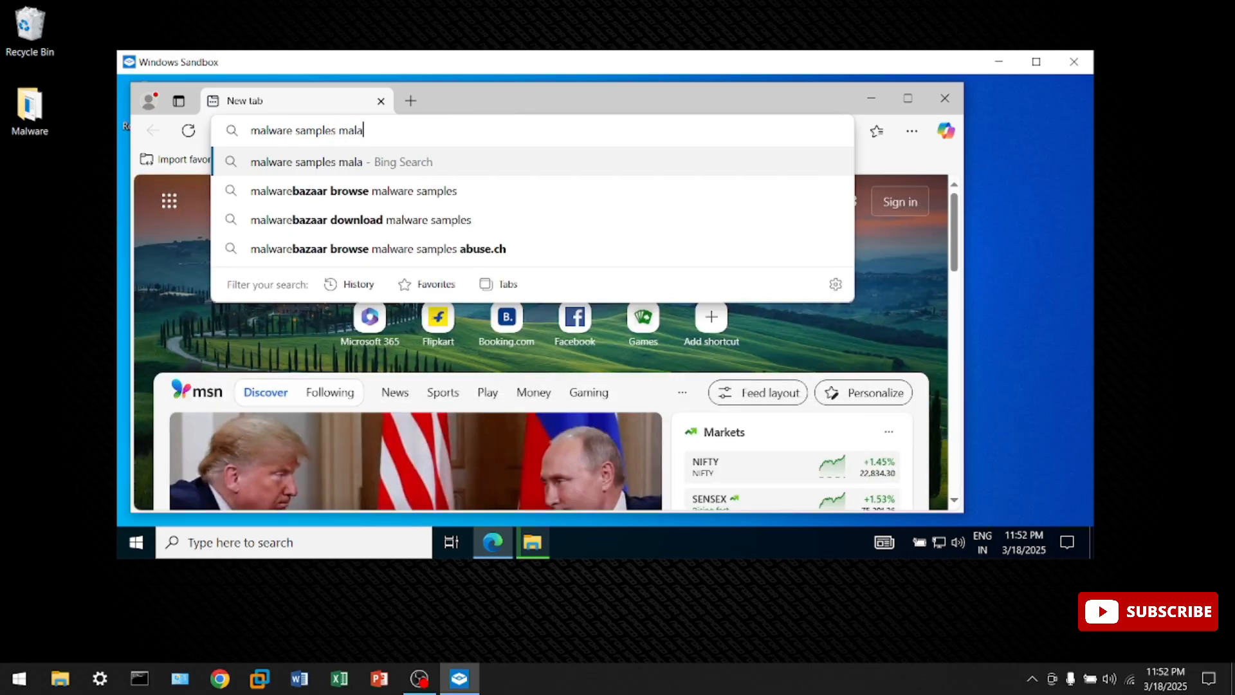
{"action": "type", "text": "r"}
{"action": "key", "text": "Return"}
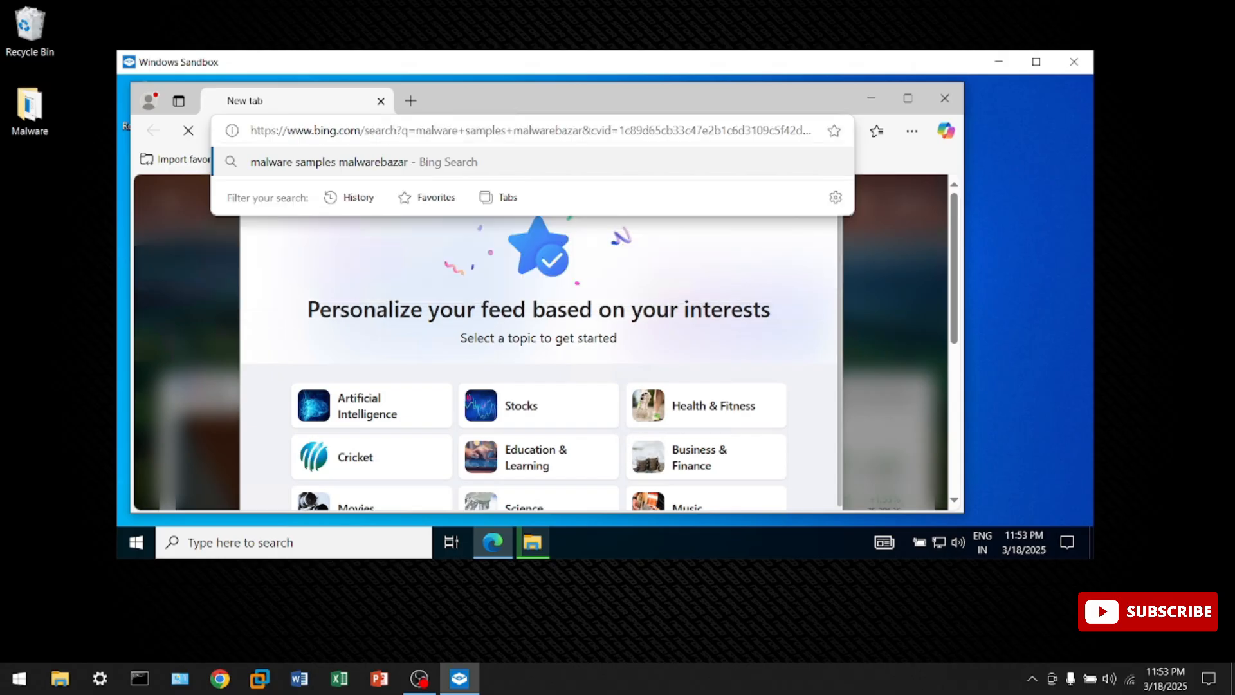
{"action": "left_click", "coordinate": [454, 379]}
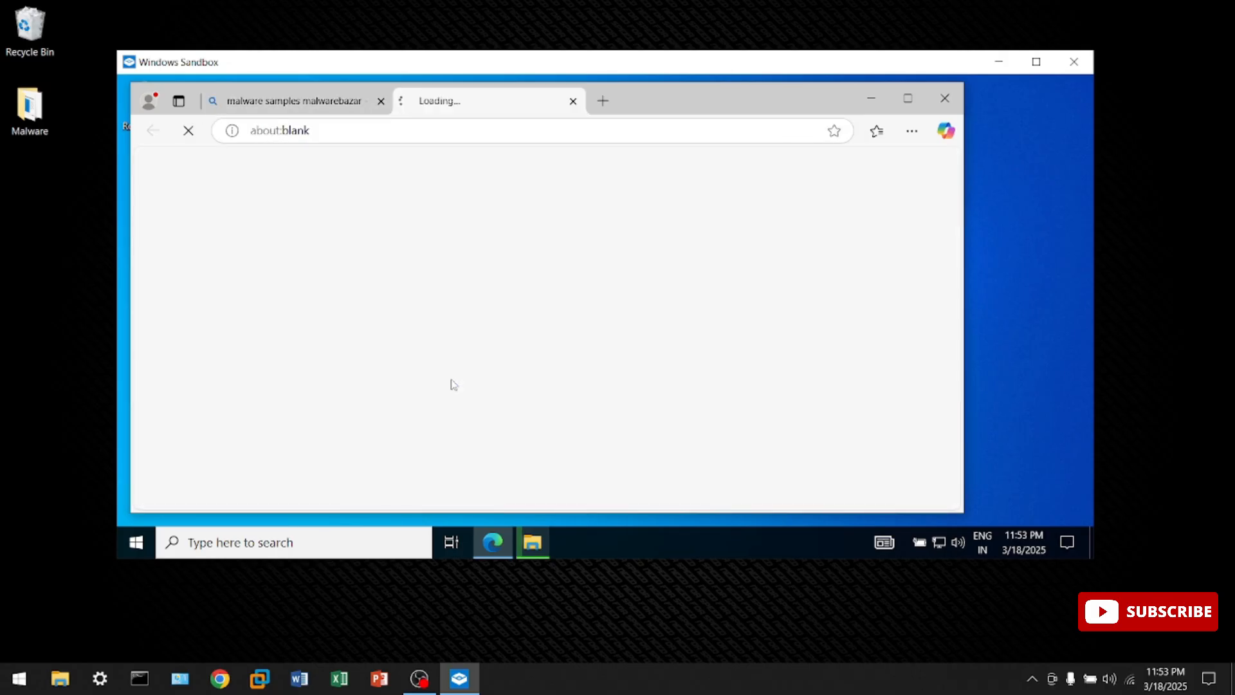
{"action": "left_click", "coordinate": [908, 101]}
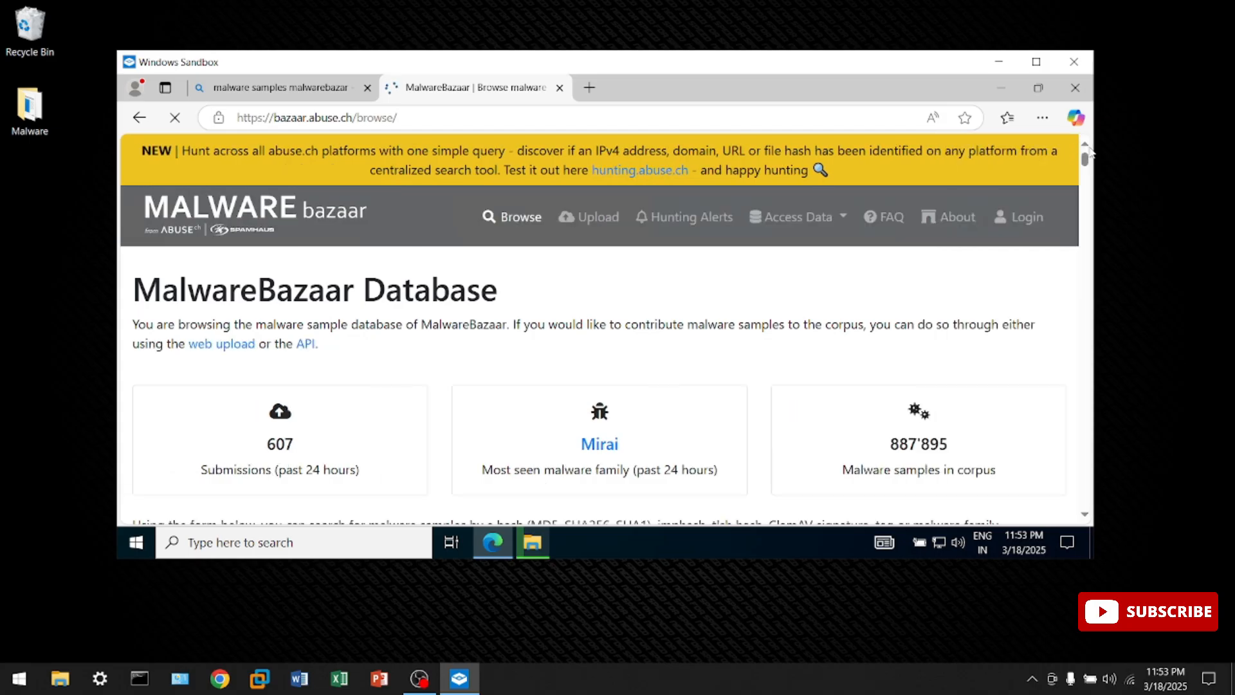
{"action": "scroll", "coordinate": [1089, 170], "scroll_direction": "down", "scroll_amount": 2}
{"action": "scroll", "coordinate": [1089, 171], "scroll_direction": "down", "scroll_amount": 5}
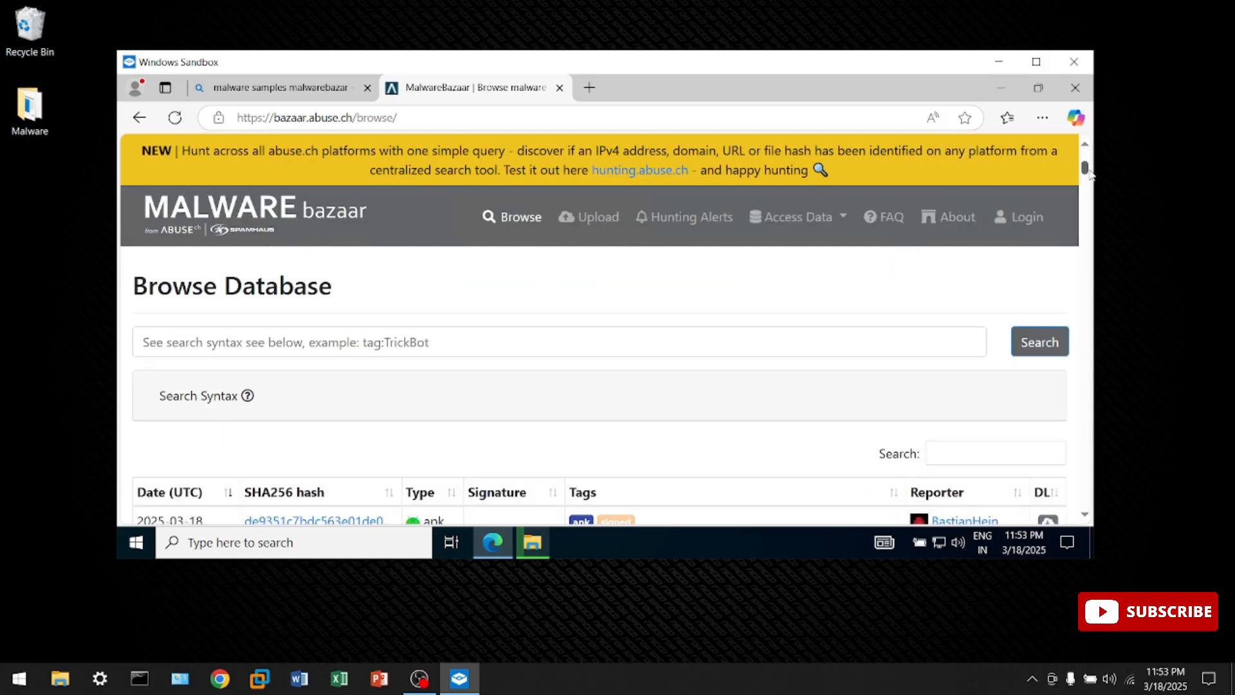
{"action": "scroll", "coordinate": [1091, 180], "scroll_direction": "down", "scroll_amount": 3}
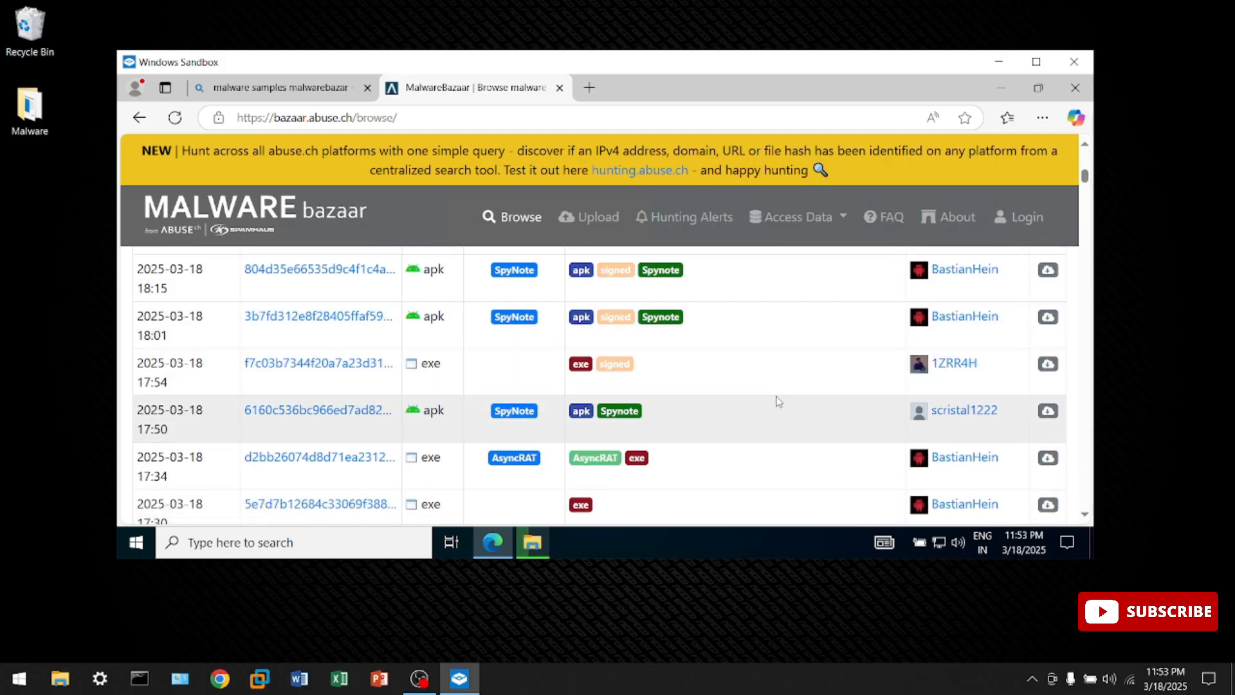
{"action": "left_click", "coordinate": [1048, 365]}
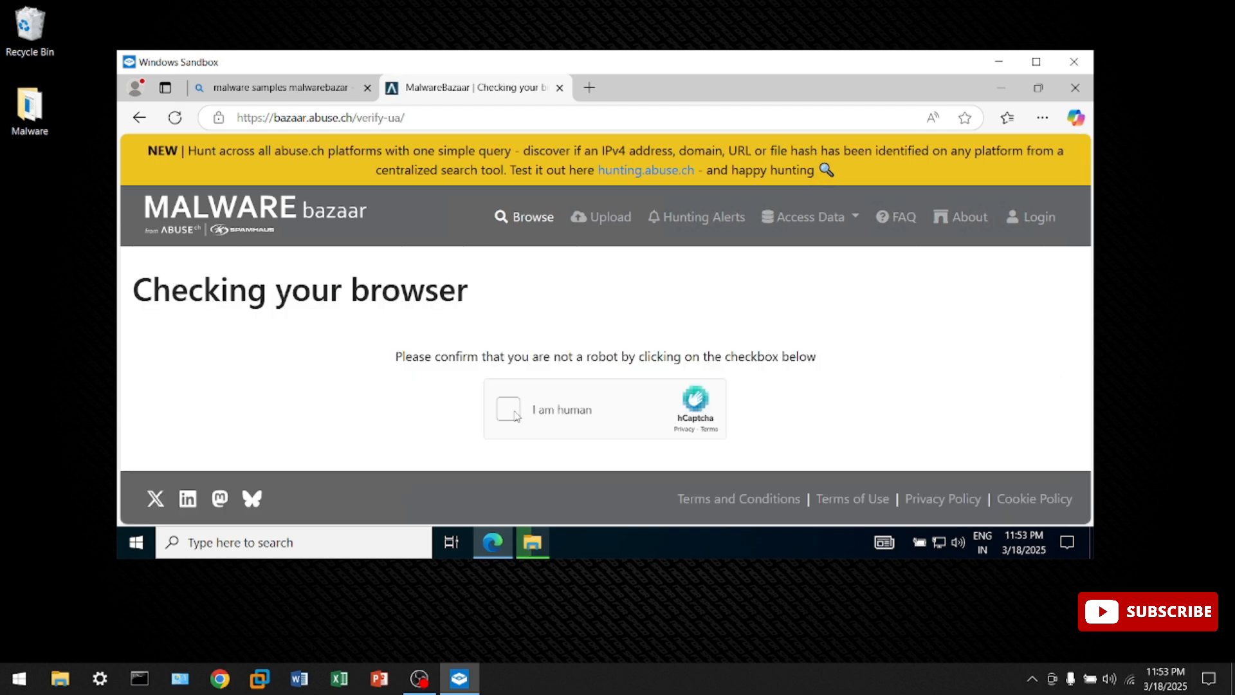
- Switch the sandbox to full screen and complete the human verification by matching the hexagon to its outline
{"action": "left_click", "coordinate": [508, 409]}
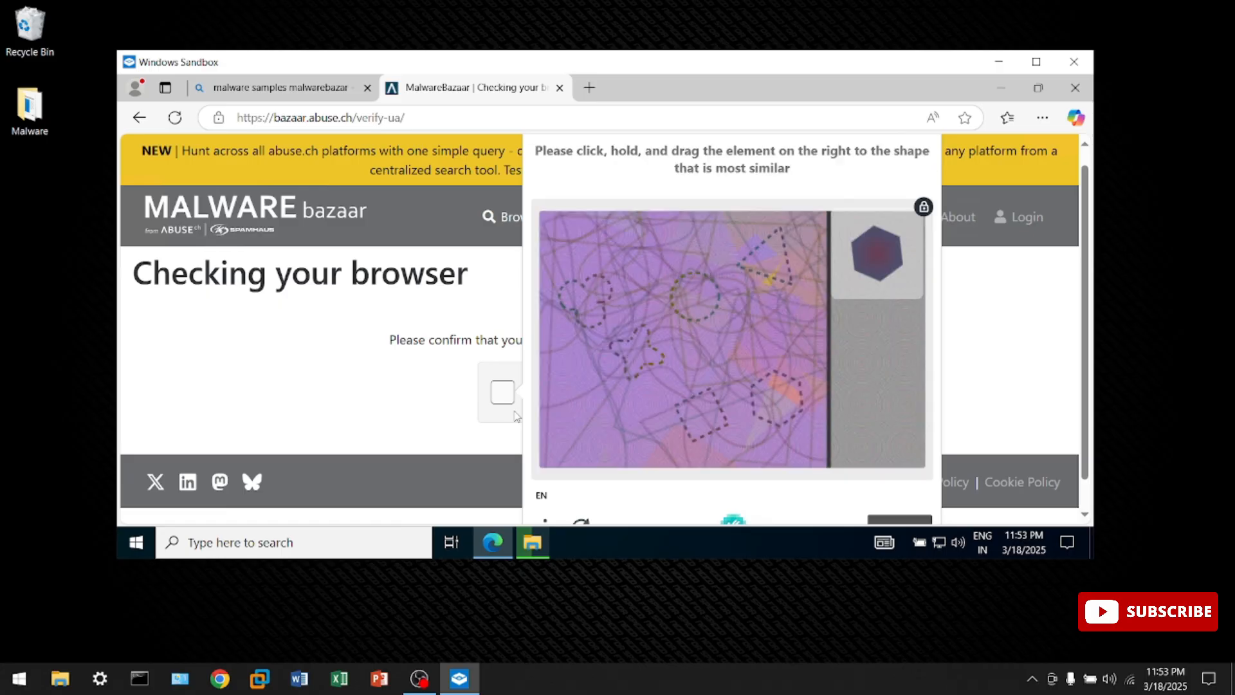
{"action": "left_click", "coordinate": [1036, 62]}
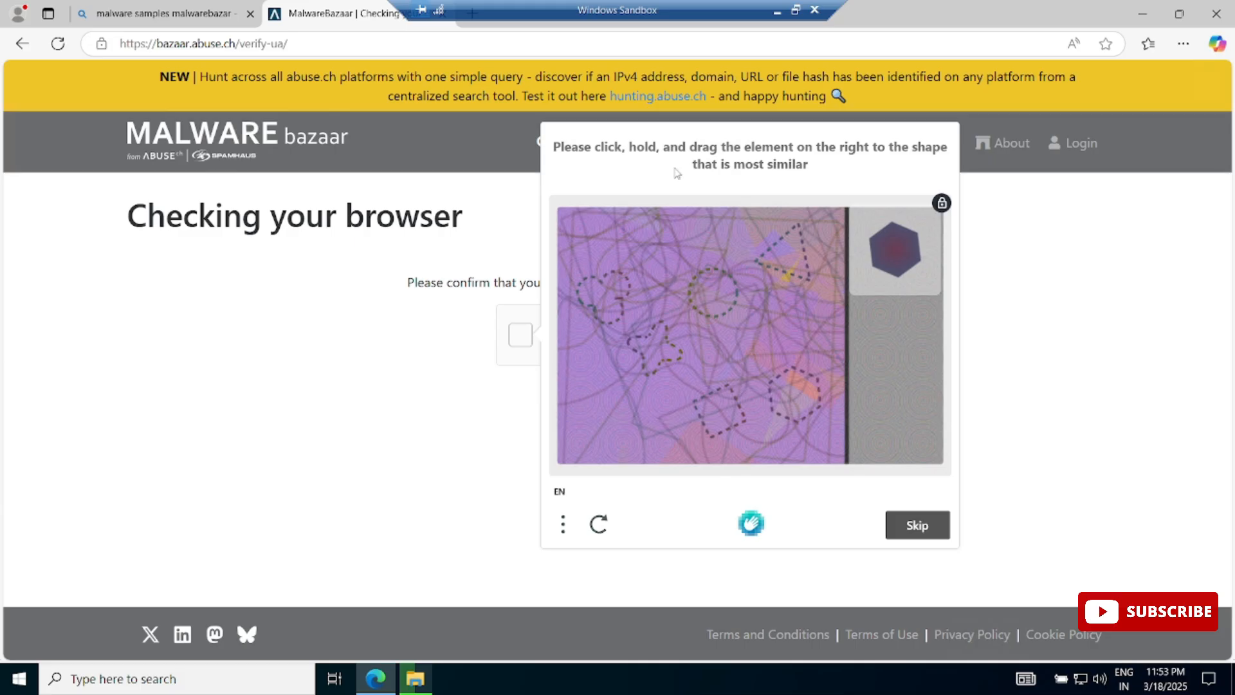
{"action": "left_click_drag", "start_coordinate": [895, 250], "coordinate": [798, 400]}
{"action": "left_click", "coordinate": [927, 520]}
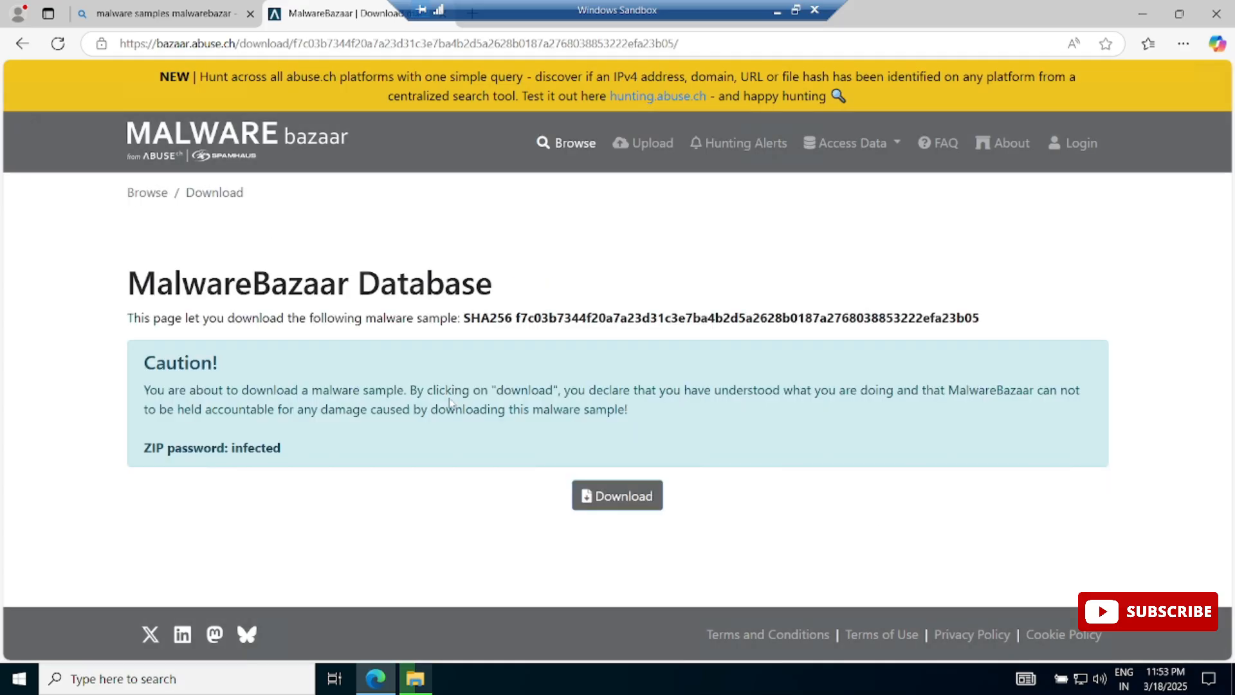
{"action": "left_click", "coordinate": [640, 505]}
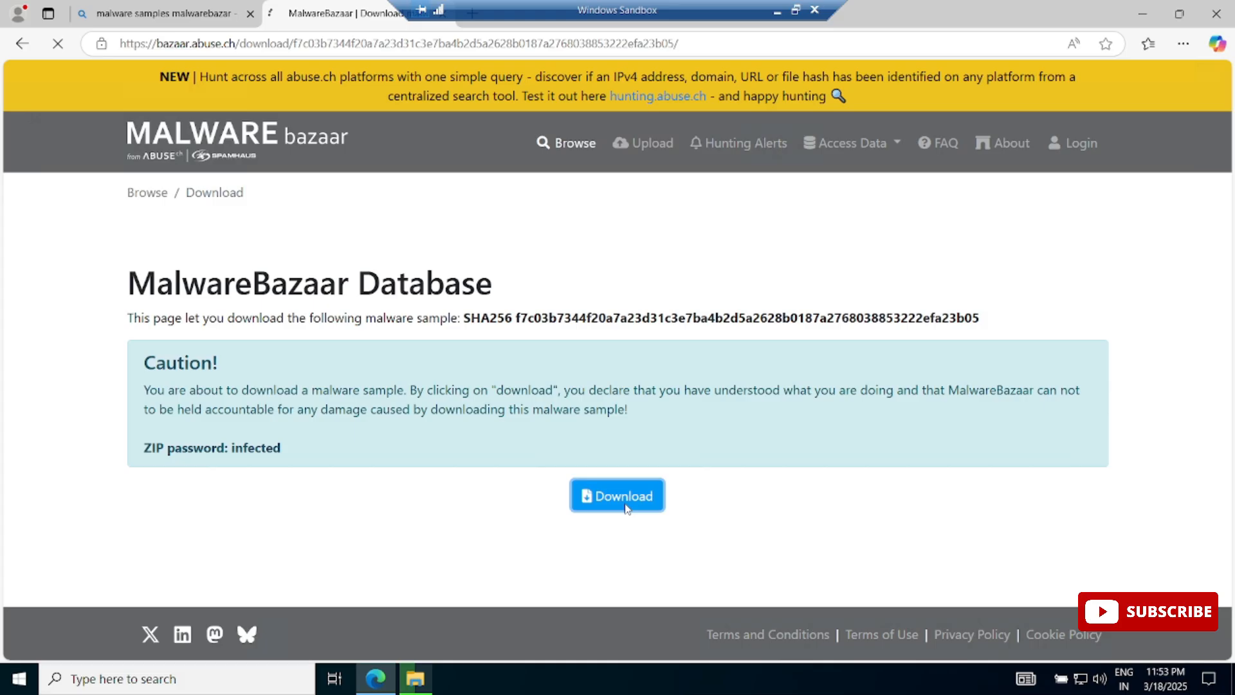
{"action": "left_click", "coordinate": [635, 501]}
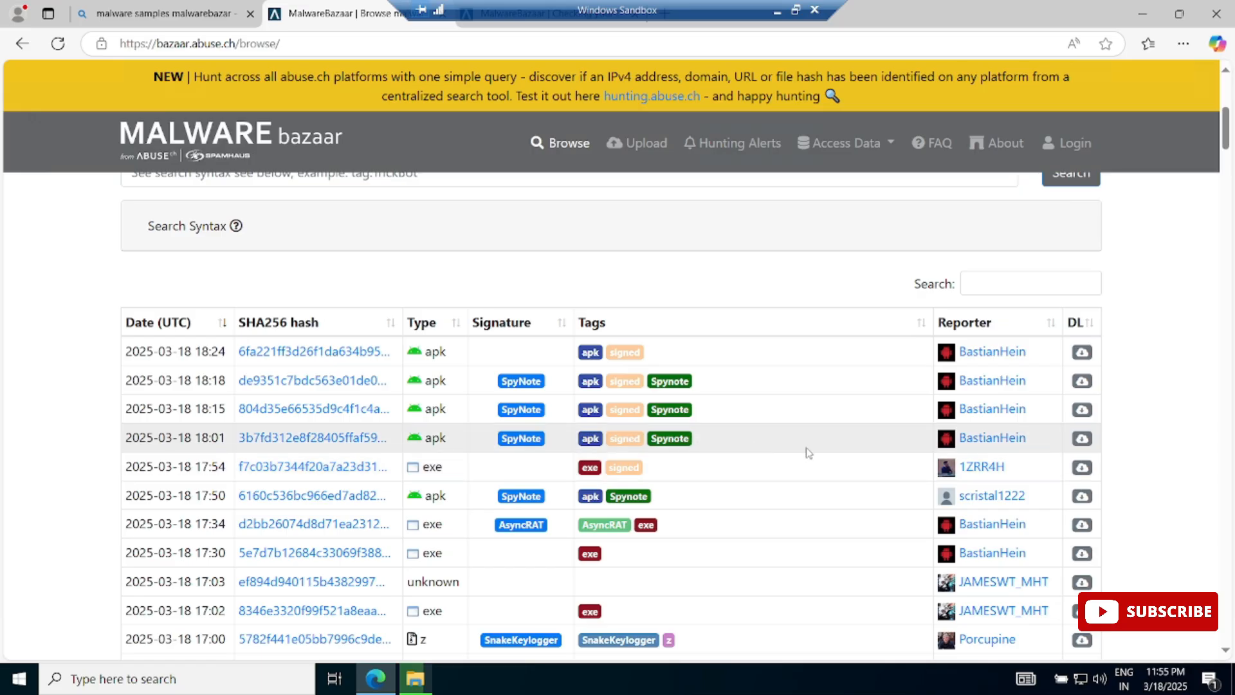
{"action": "left_click", "coordinate": [1083, 470]}
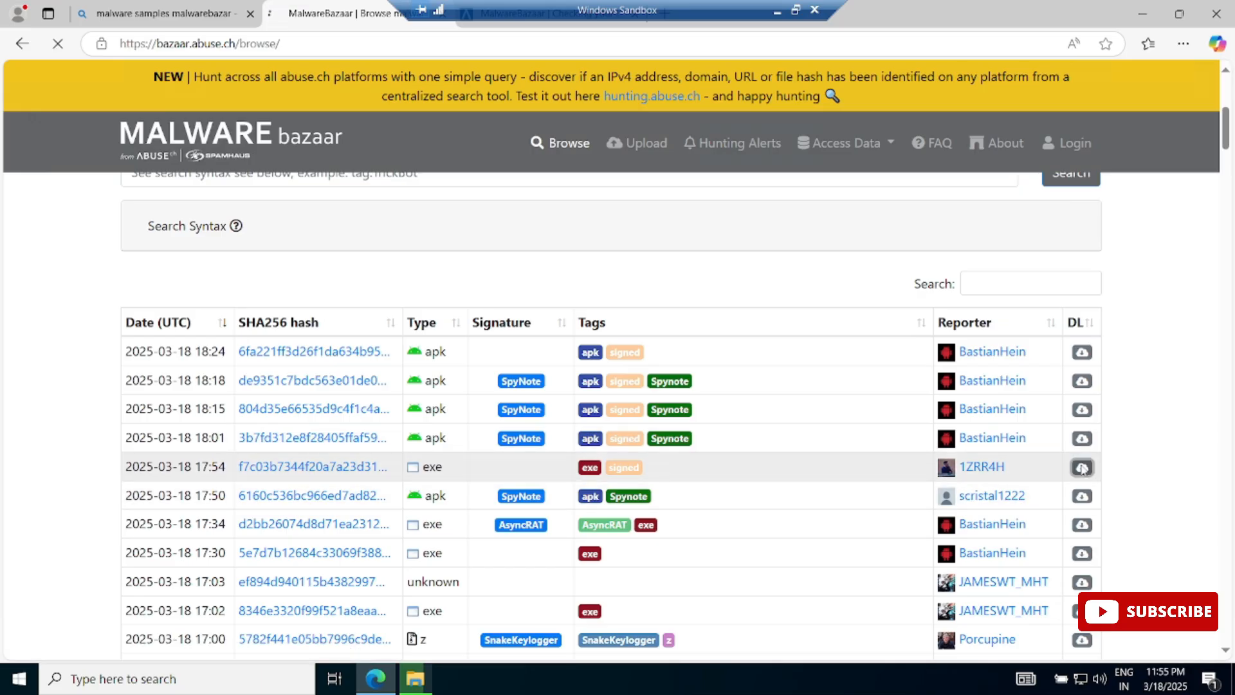
{"action": "left_click", "coordinate": [636, 502]}
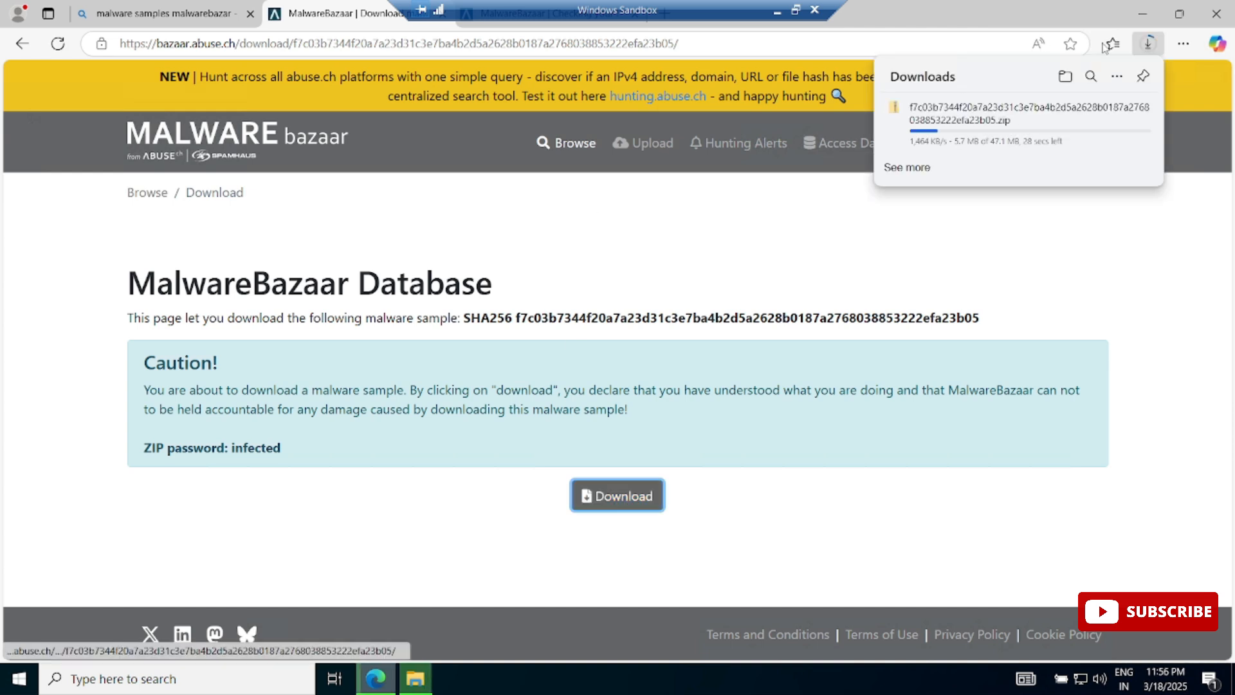
{"action": "left_click", "coordinate": [22, 44]}
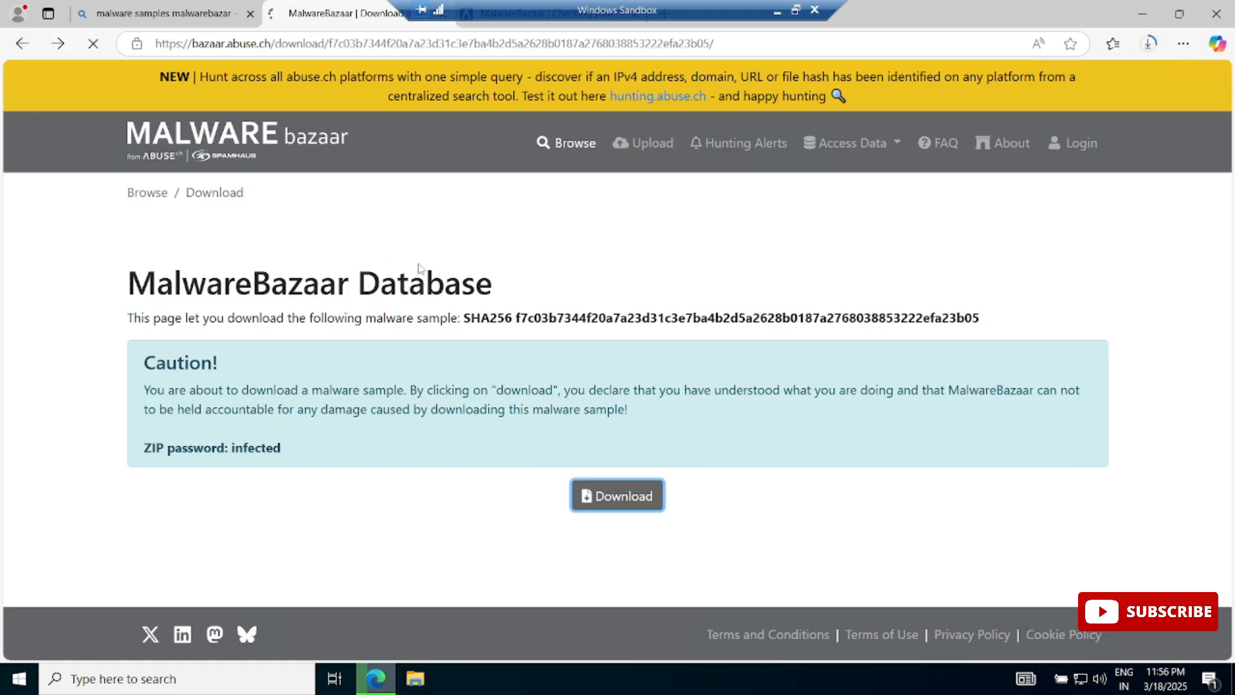
{"action": "left_click_drag", "start_coordinate": [1229, 123], "coordinate": [1229, 128]}
{"action": "left_click", "coordinate": [1082, 419]}
{"action": "left_click", "coordinate": [631, 504]}
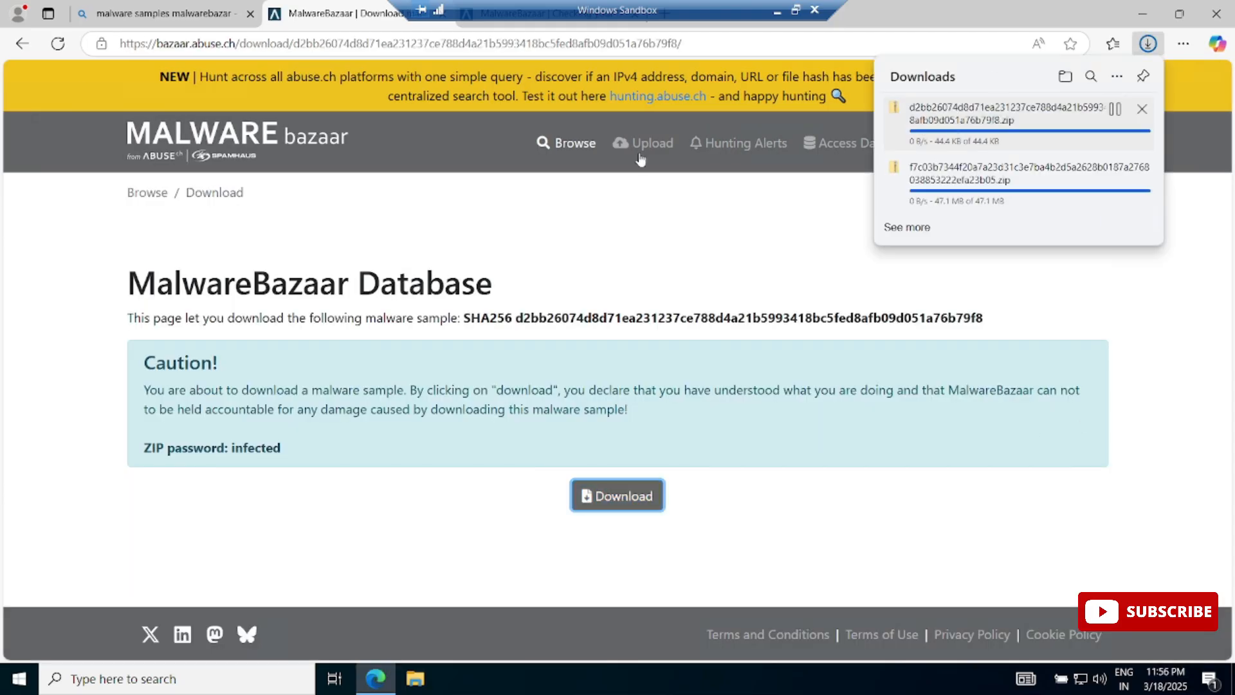
{"action": "left_click", "coordinate": [21, 45]}
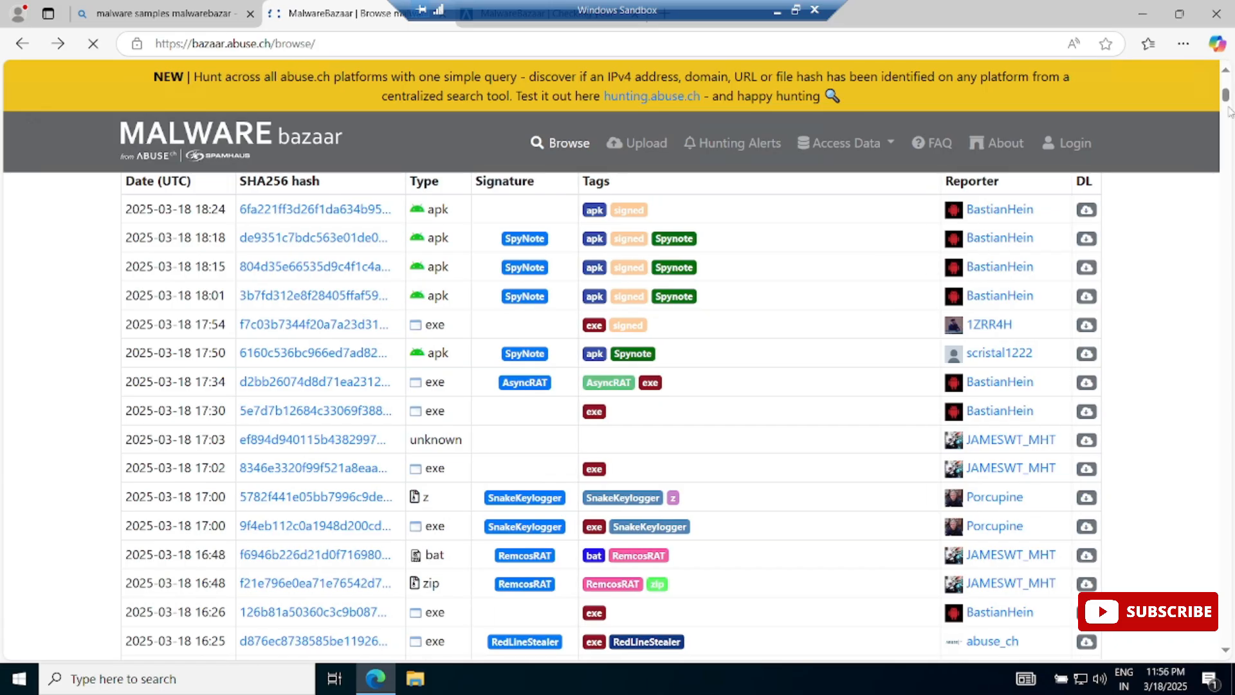
{"action": "scroll", "coordinate": [1058, 520], "scroll_direction": "down", "scroll_amount": 15}
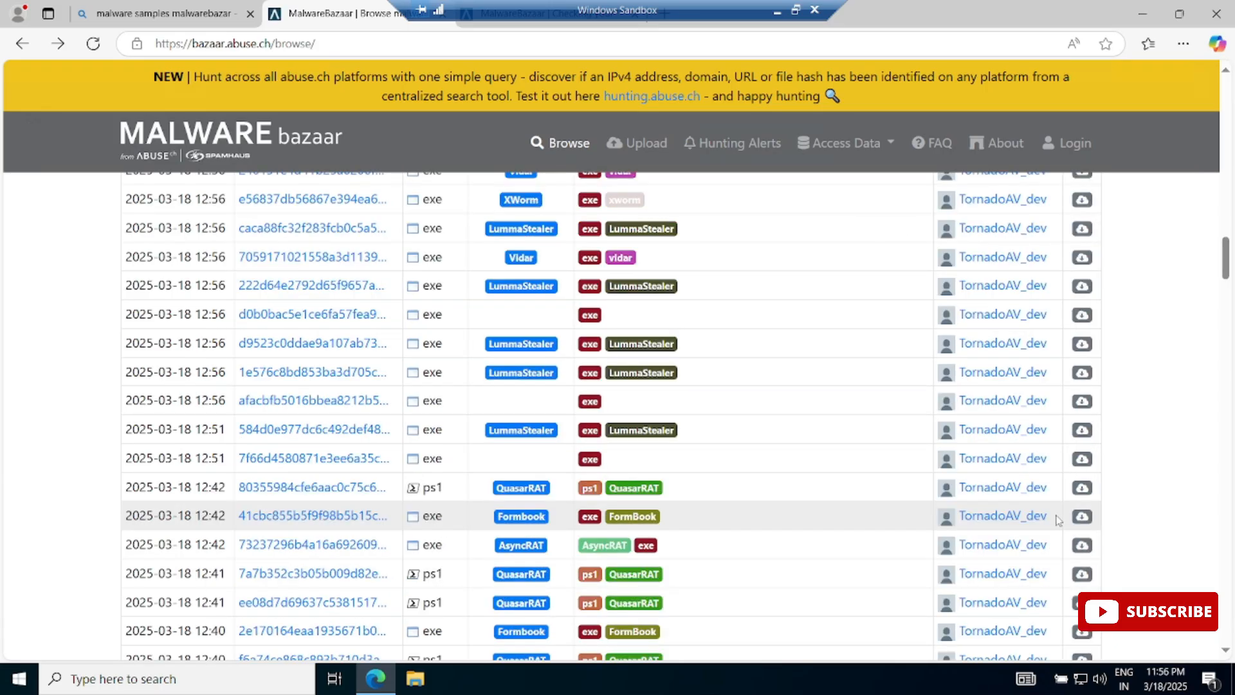
{"action": "left_click", "coordinate": [1082, 545]}
{"action": "left_click", "coordinate": [627, 499]}
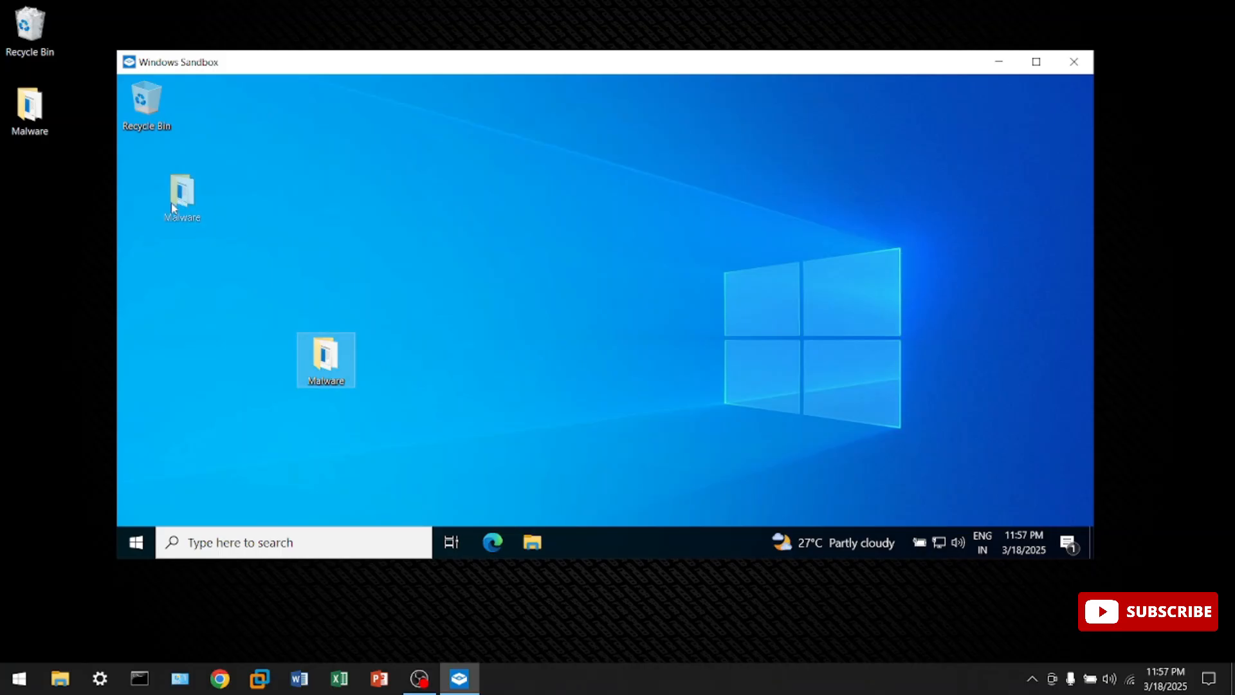
- Place the Malware folder below the Recycle Bin on the sandbox desktop and open it to review the analysis tools
{"action": "left_click_drag", "start_coordinate": [172, 208], "coordinate": [171, 204]}
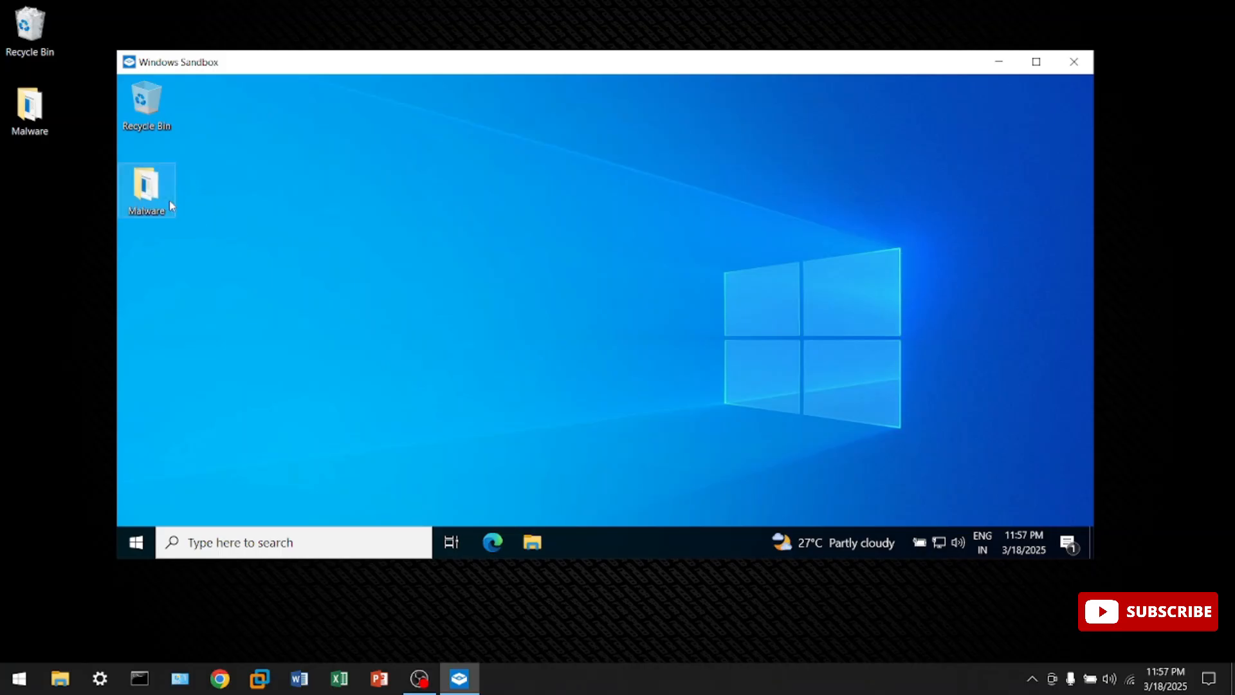
{"action": "double_click", "coordinate": [169, 202]}
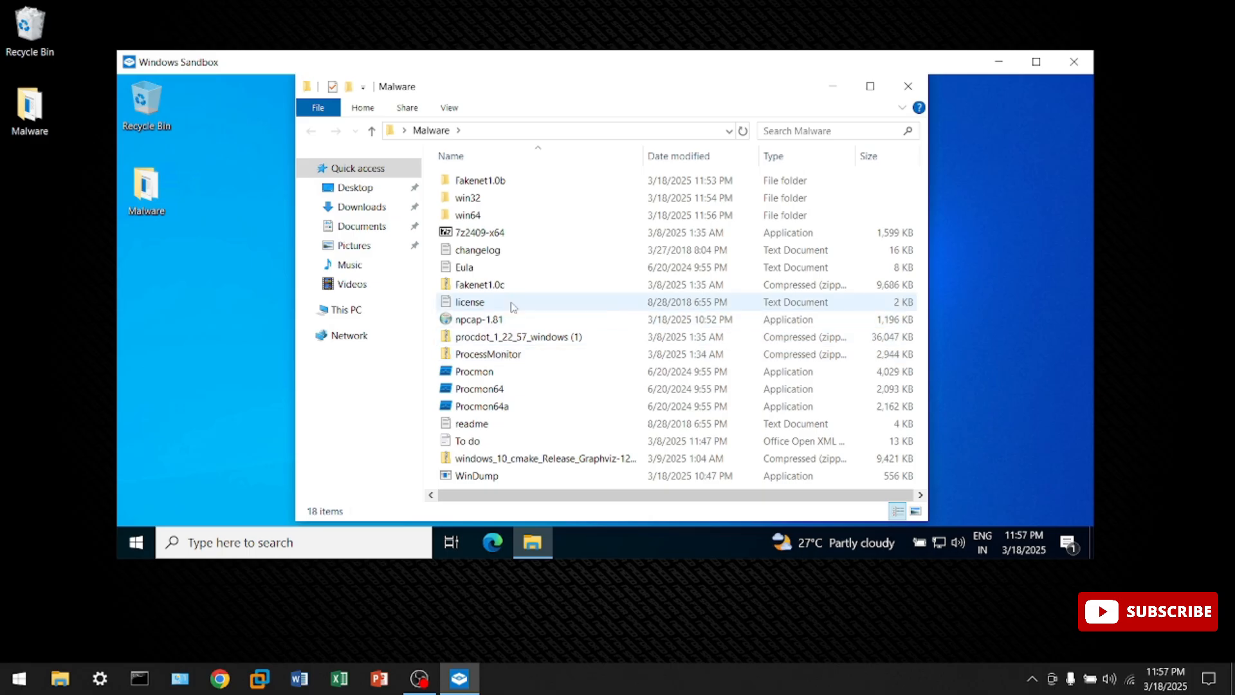
{"action": "double_click", "coordinate": [519, 339]}
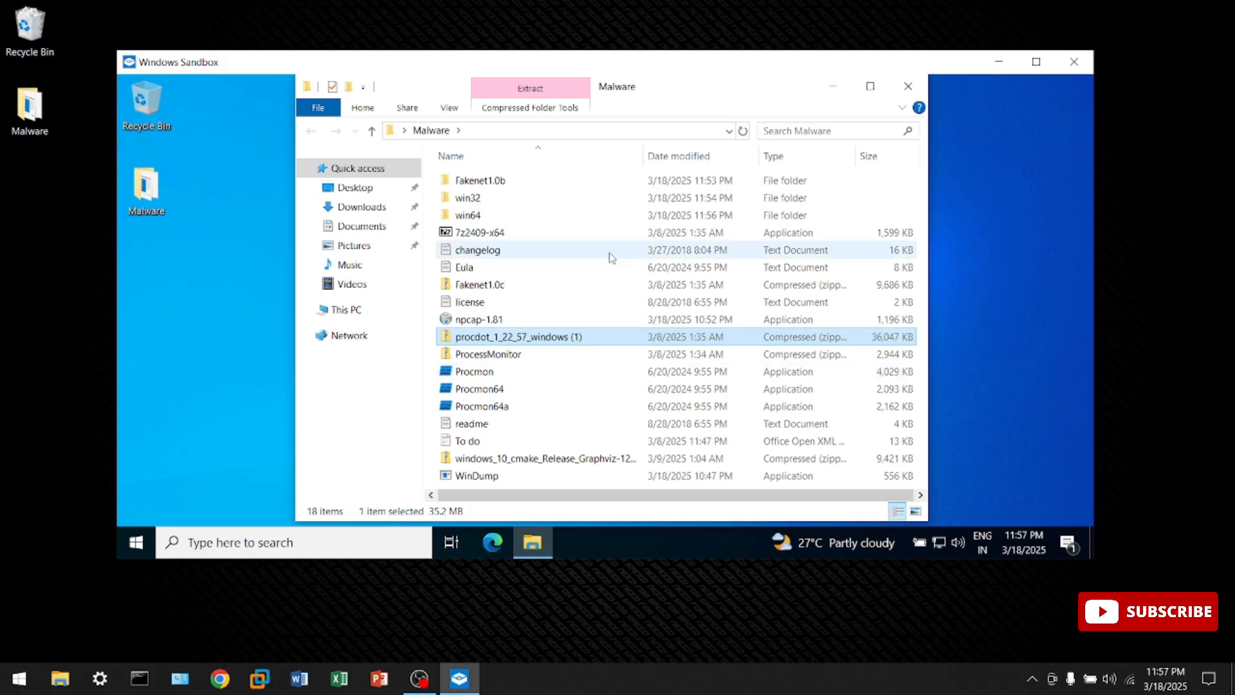
{"action": "left_click", "coordinate": [519, 196]}
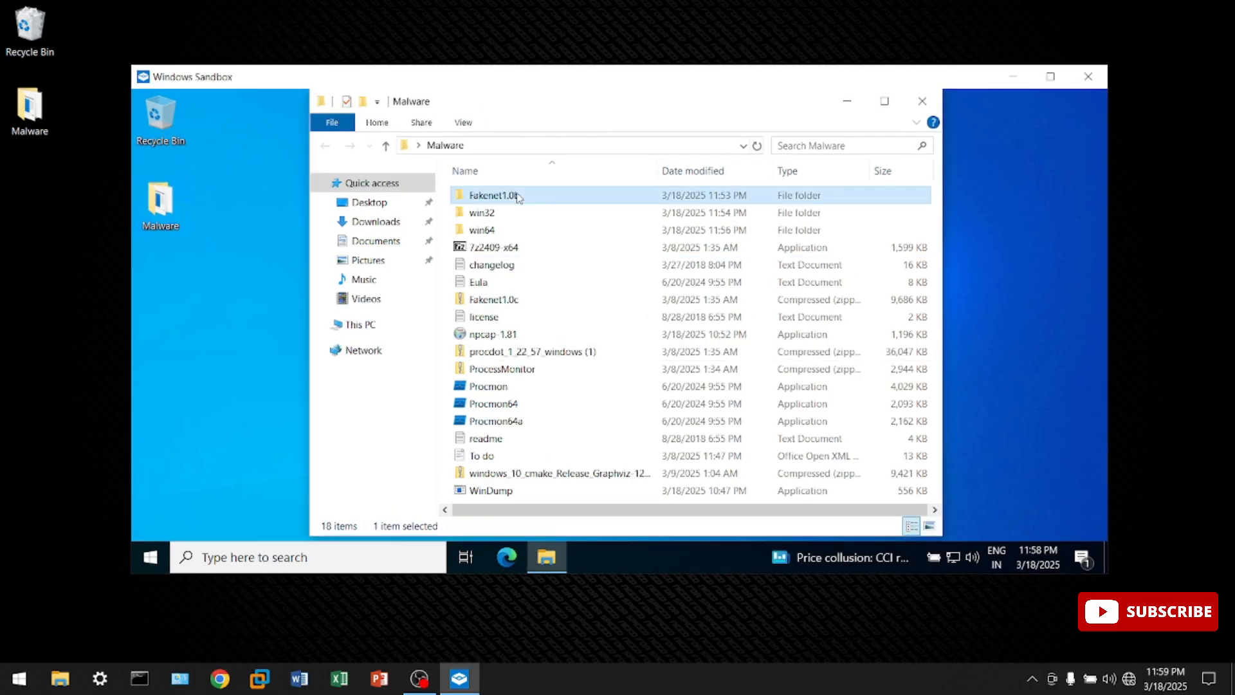
- Start FakeNet from the Fakenet1.0b folder, allow it through the firewall on private and public networks, and move its console clear of the desktop items
{"action": "double_click", "coordinate": [519, 197]}
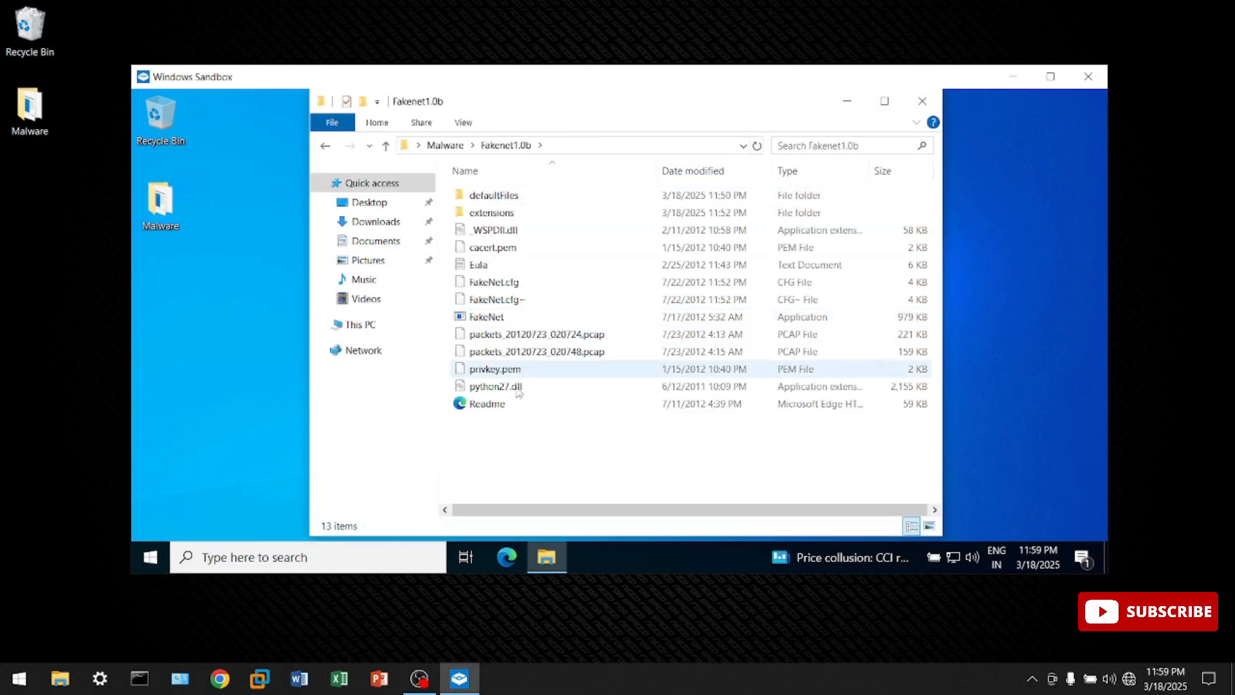
{"action": "double_click", "coordinate": [532, 316]}
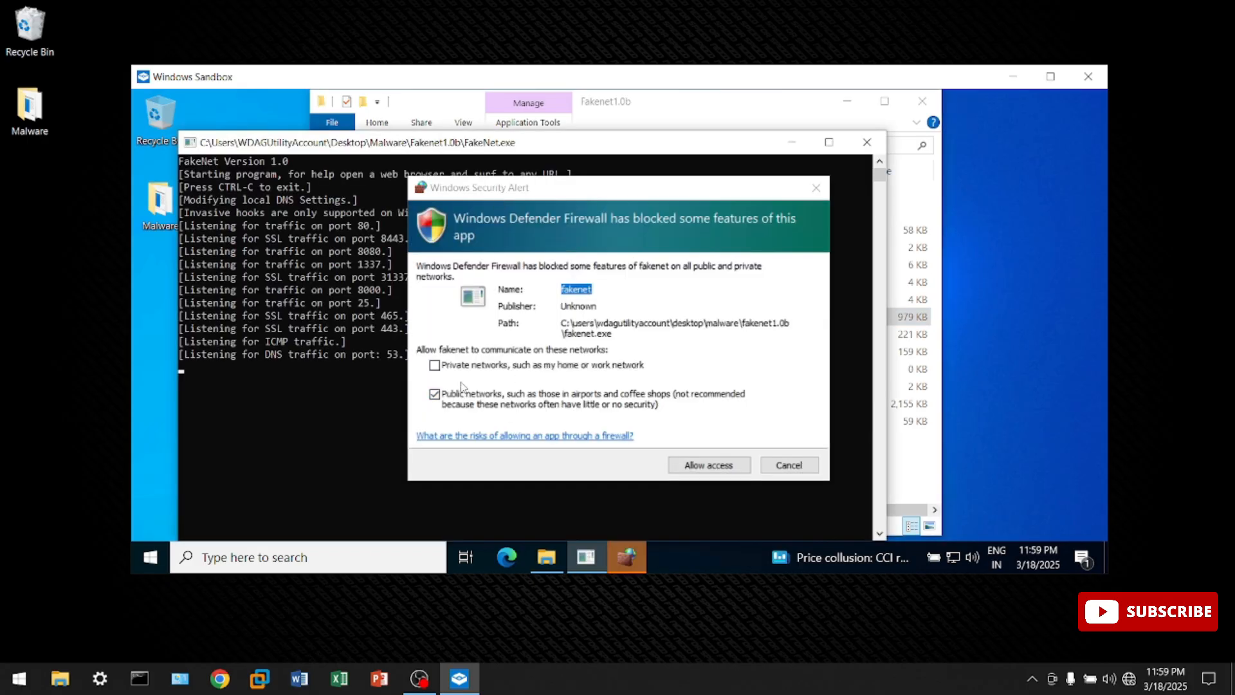
{"action": "left_click", "coordinate": [464, 365]}
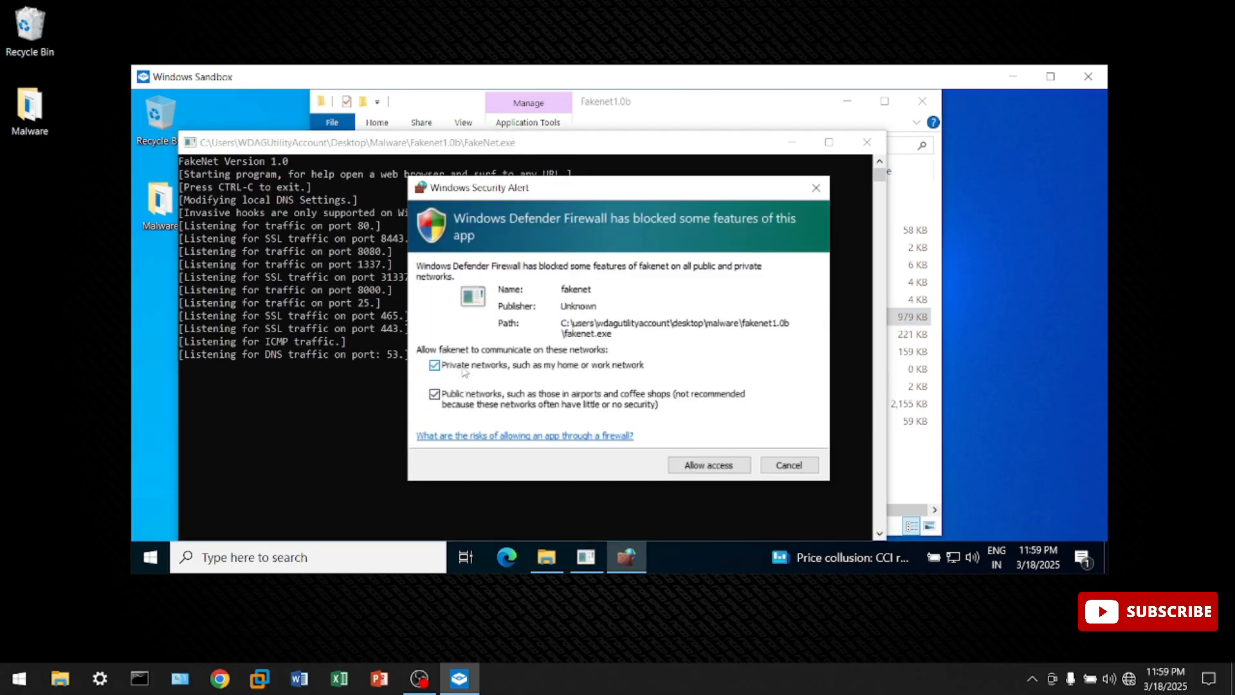
{"action": "left_click", "coordinate": [691, 465]}
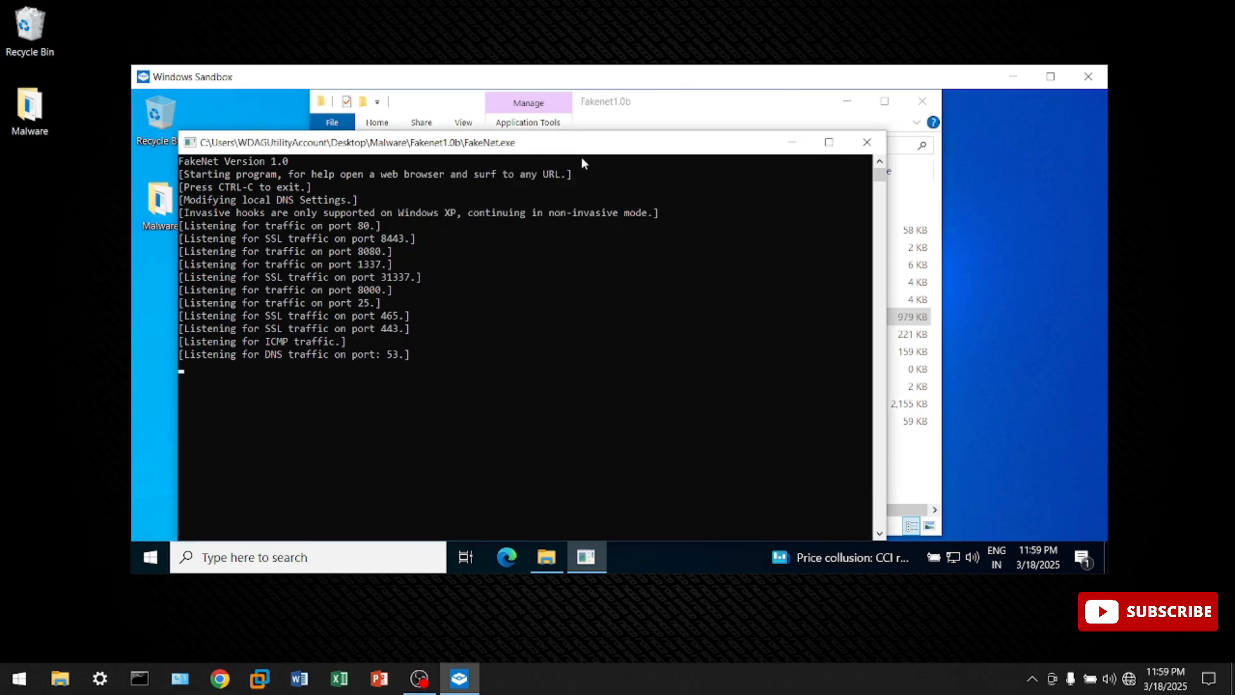
{"action": "left_click_drag", "start_coordinate": [568, 150], "coordinate": [787, 120]}
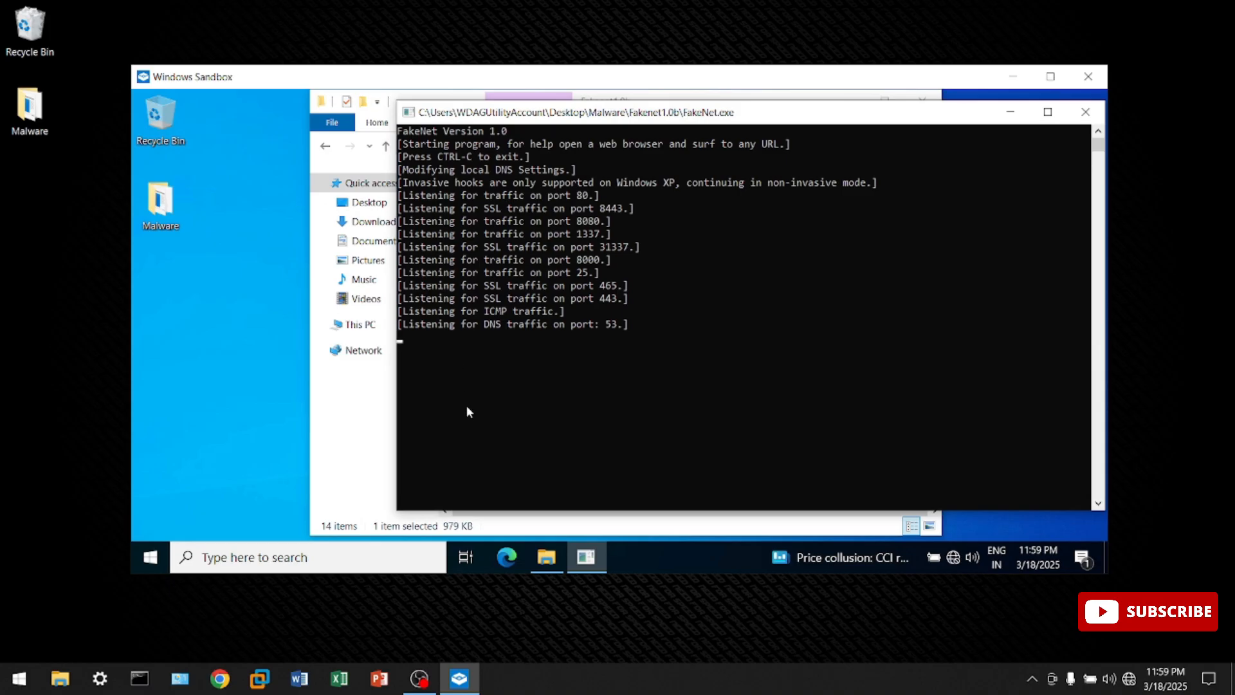
- Compare the page the sandbox browser receives with the traffic logged in the FakeNet console
{"action": "left_click", "coordinate": [508, 558]}
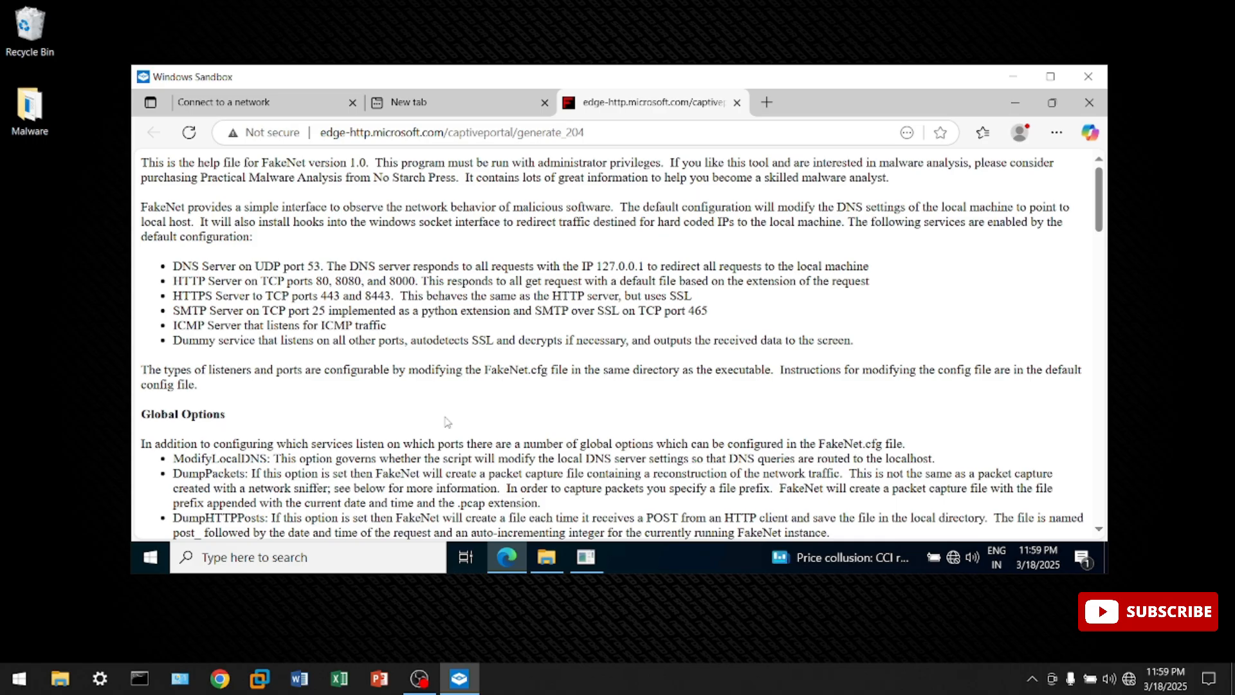
{"action": "left_click", "coordinate": [585, 558]}
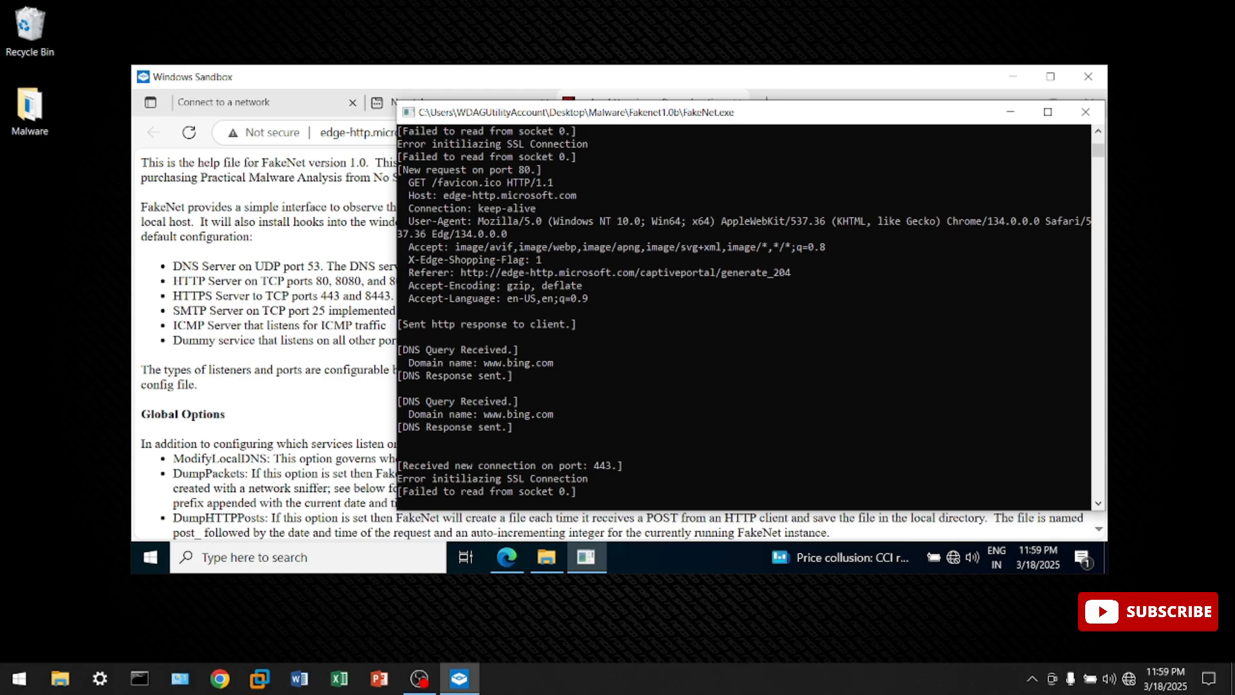
{"action": "left_click", "coordinate": [351, 251]}
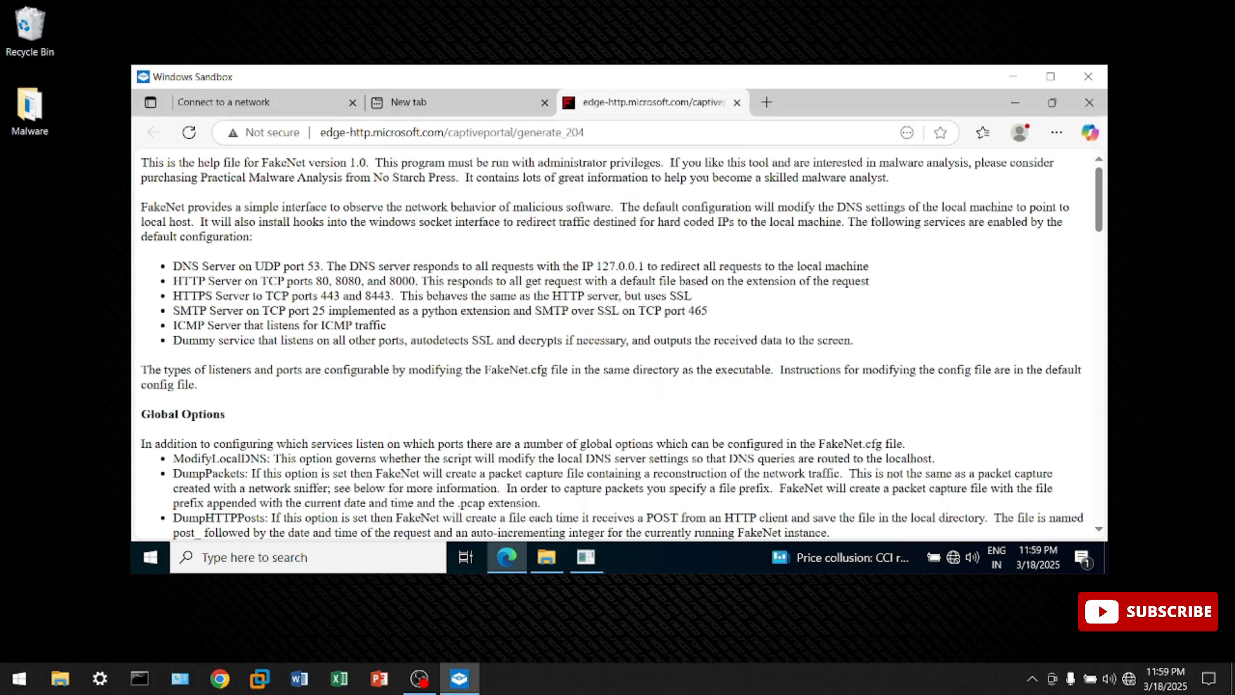
- Load abc.com in the browser's empty tab and examine the DNS and HTTP requests FakeNet intercepts, including the Referer line
{"action": "left_click", "coordinate": [436, 101]}
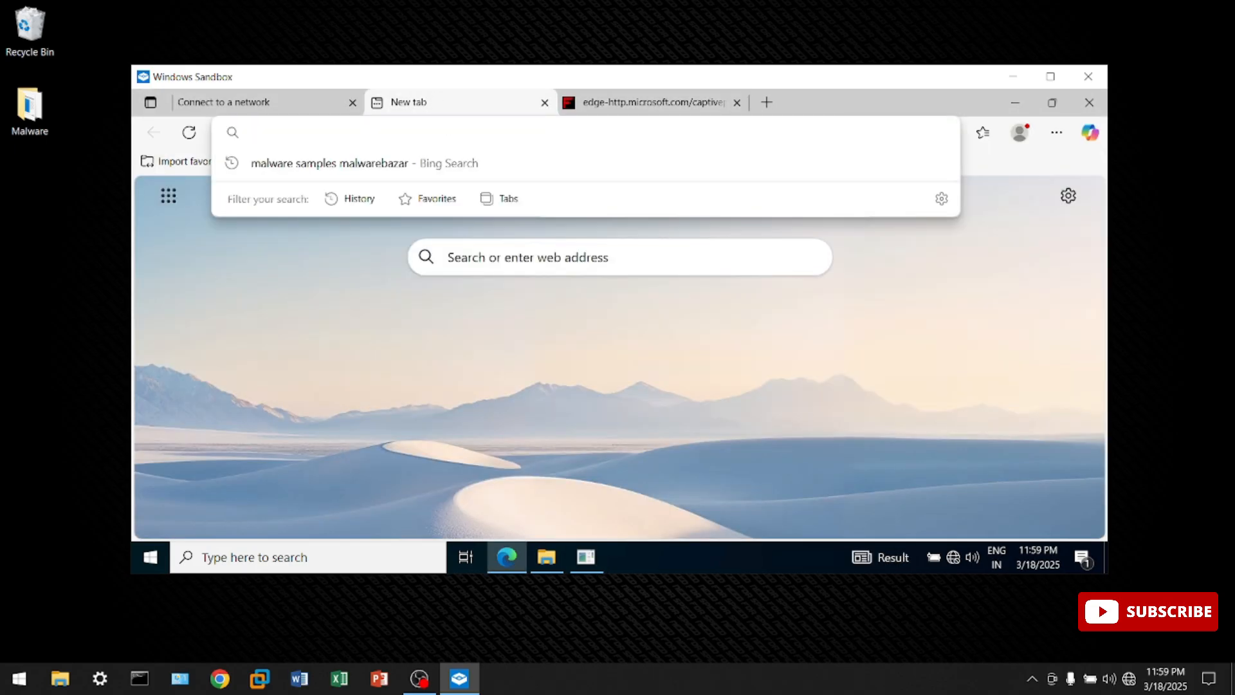
{"action": "type", "text": "abc.com"}
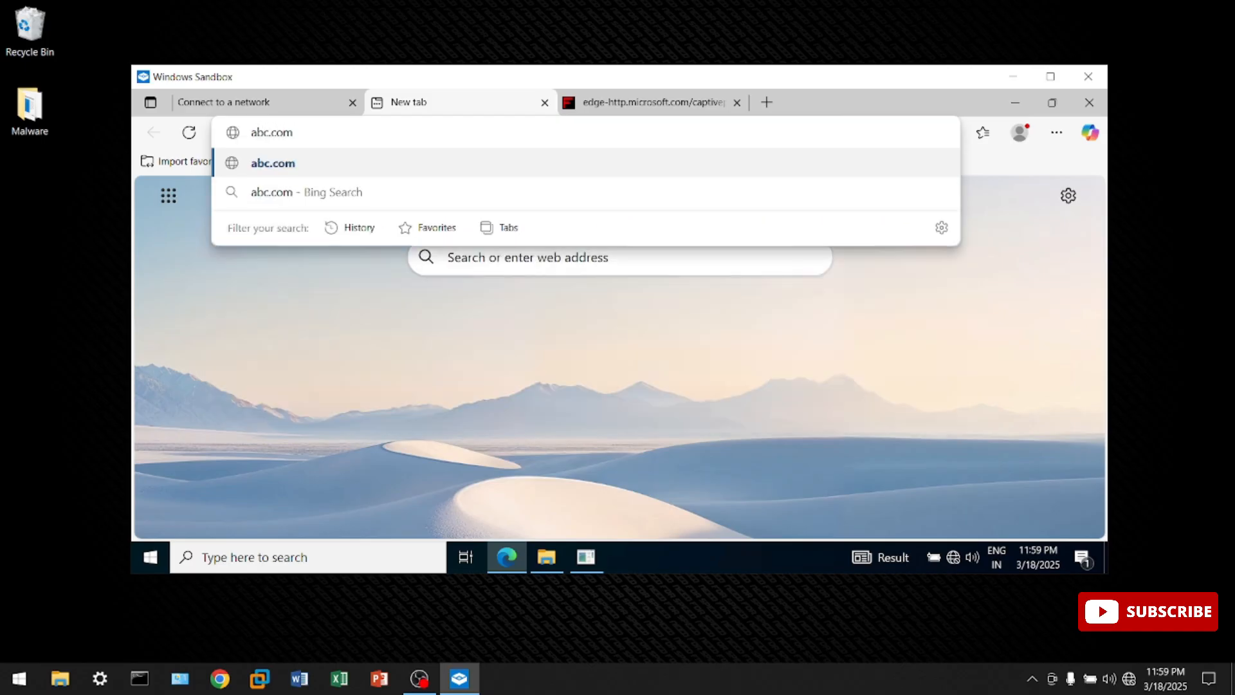
{"action": "key", "text": "Return"}
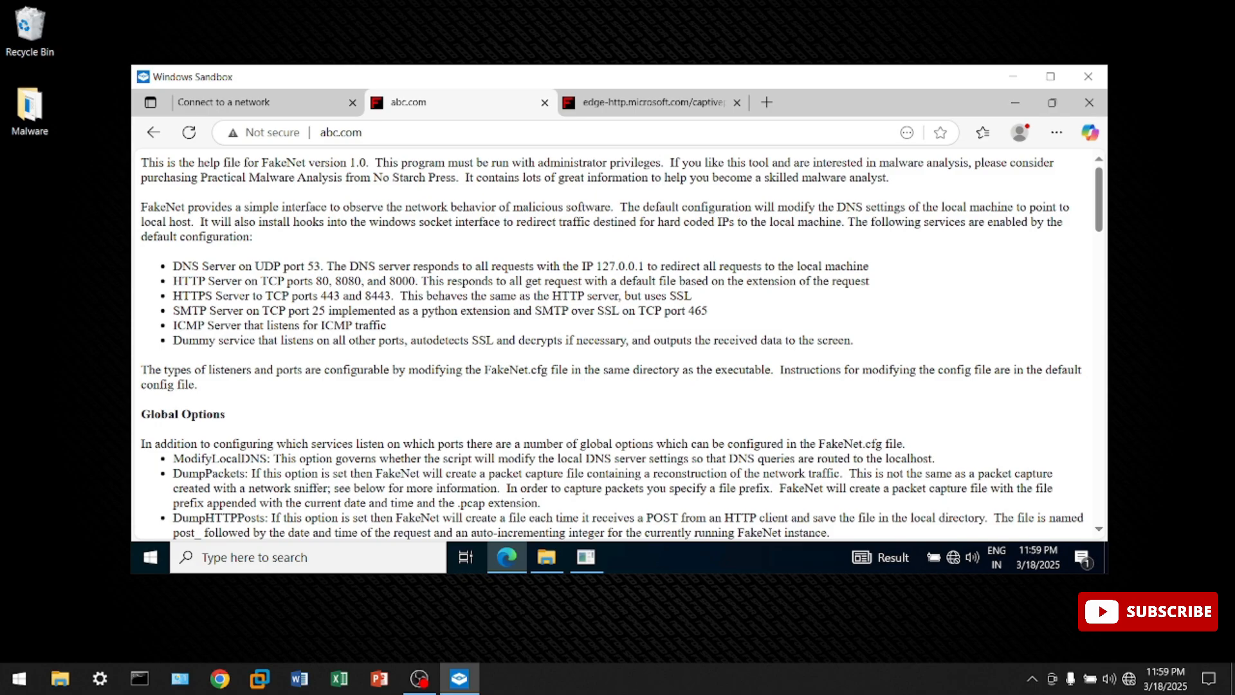
{"action": "left_click", "coordinate": [586, 557]}
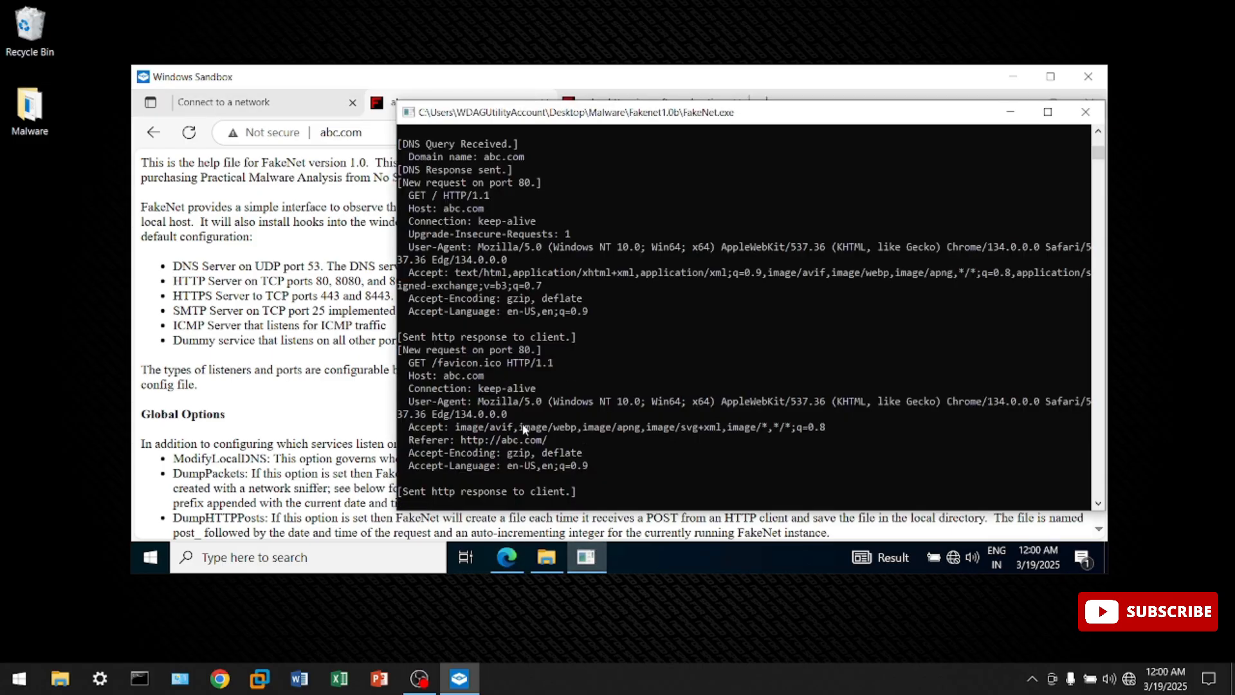
{"action": "left_click_drag", "start_coordinate": [412, 441], "coordinate": [548, 442]}
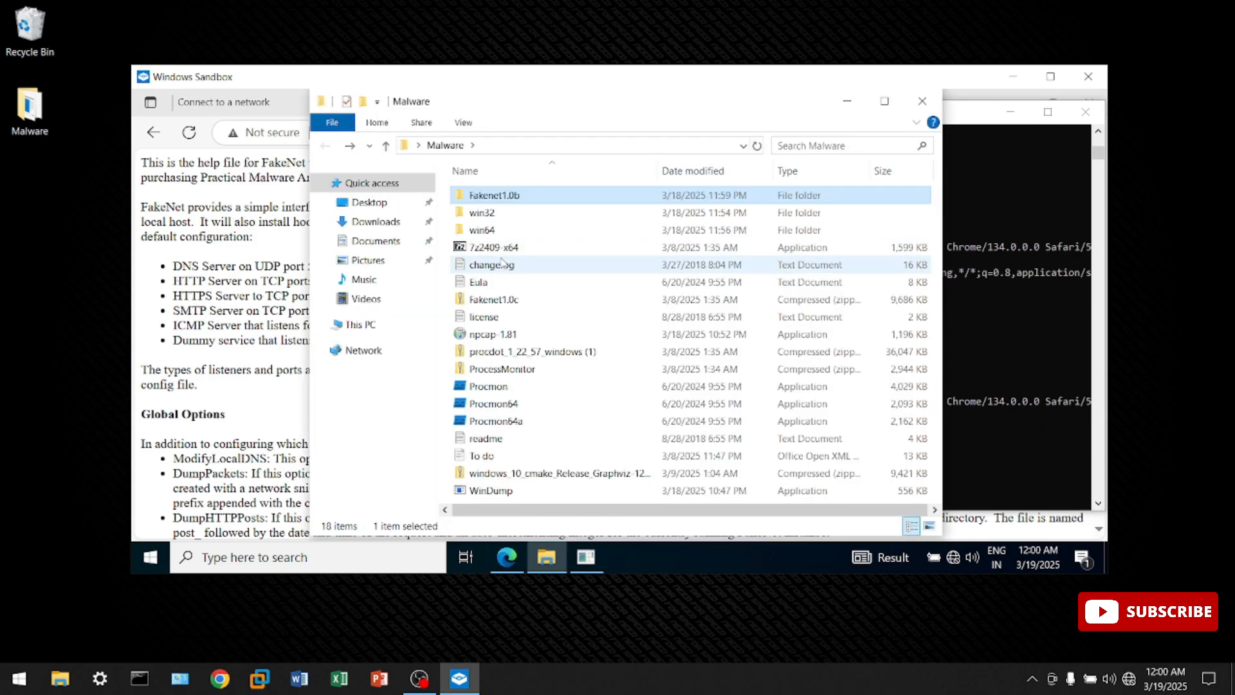
- Install 7-Zip 24.09 (x64) from the Malware folder into C:\Program Files\7-Zip\ and close the setup
{"action": "left_click", "coordinate": [504, 254]}
{"action": "double_click", "coordinate": [505, 256]}
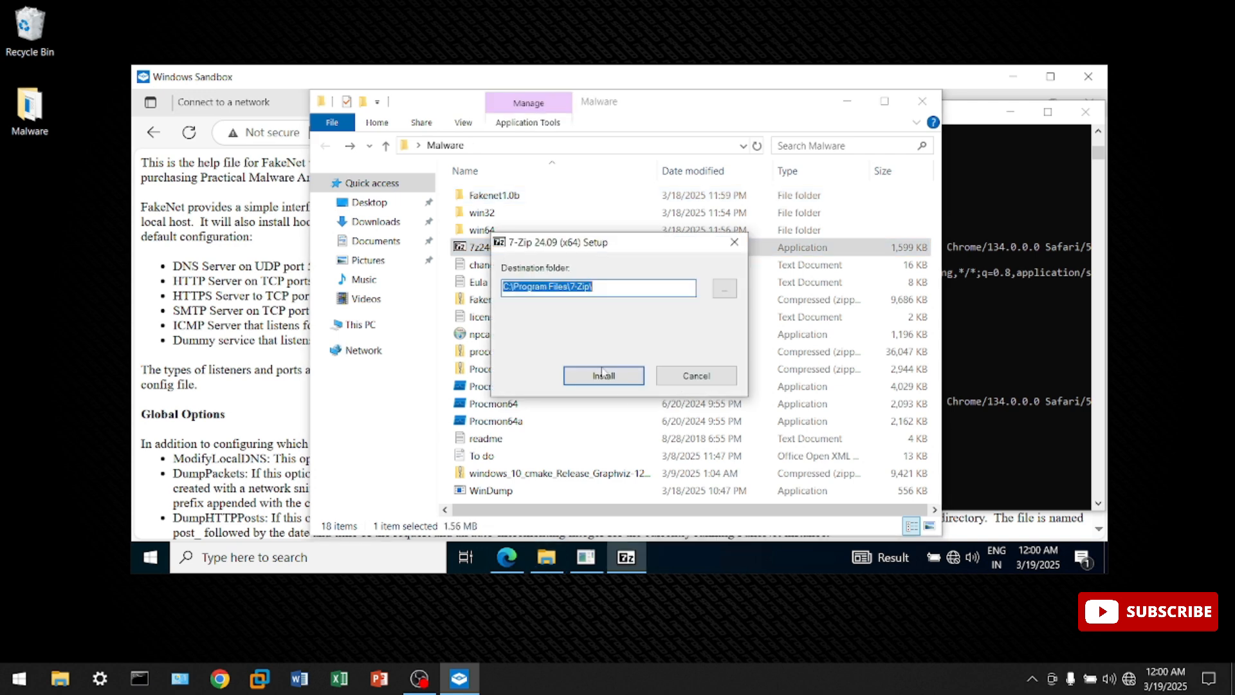
{"action": "left_click", "coordinate": [618, 374]}
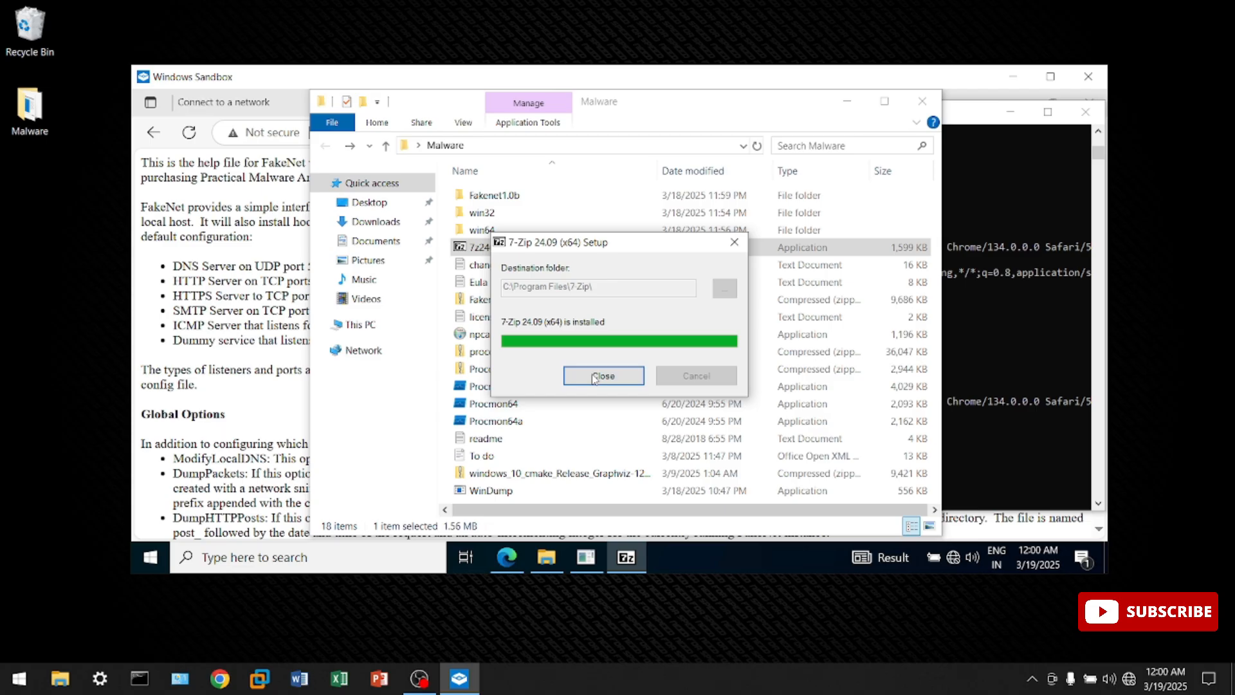
{"action": "left_click", "coordinate": [593, 377]}
- Launch the Procmon application from the Malware folder and accept the Process Monitor license agreement
{"action": "double_click", "coordinate": [589, 361]}
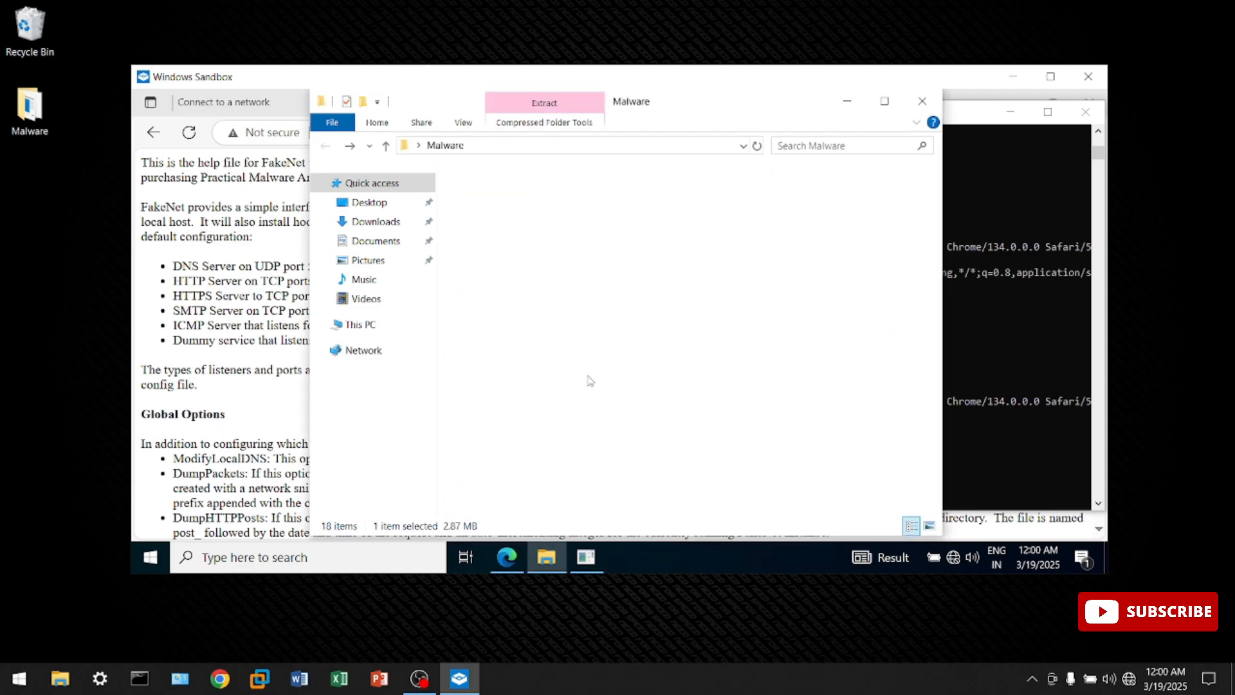
{"action": "key", "text": "alt+Left"}
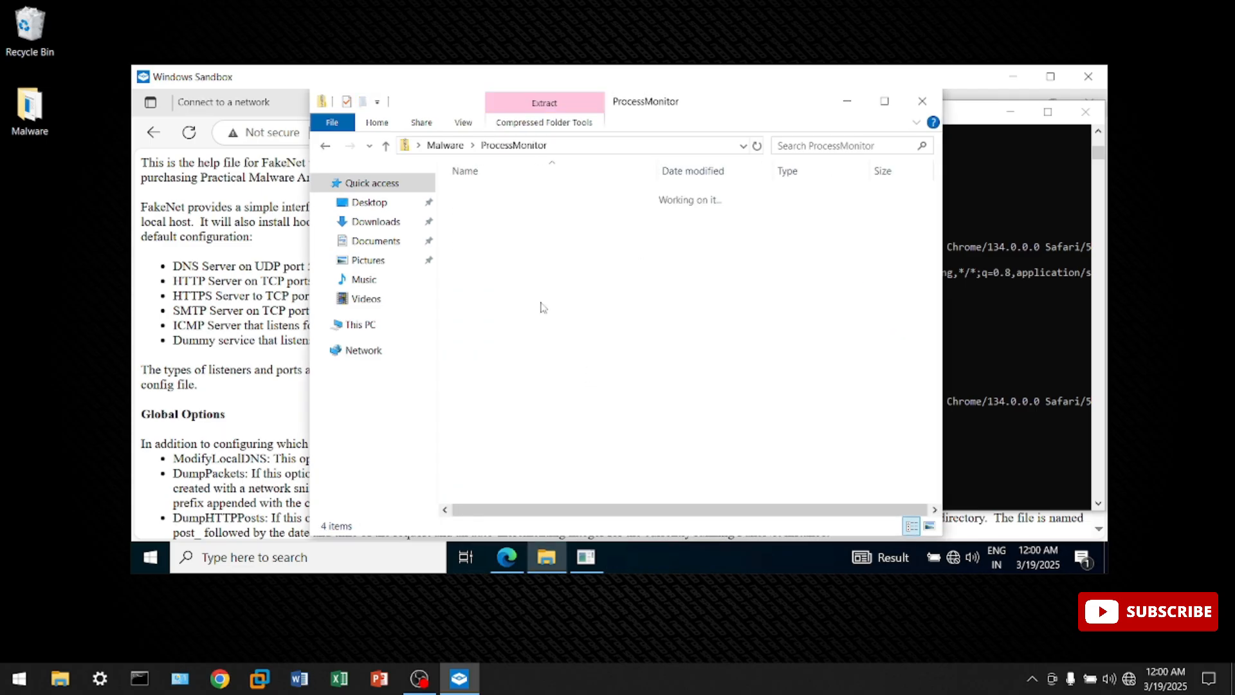
{"action": "double_click", "coordinate": [523, 391]}
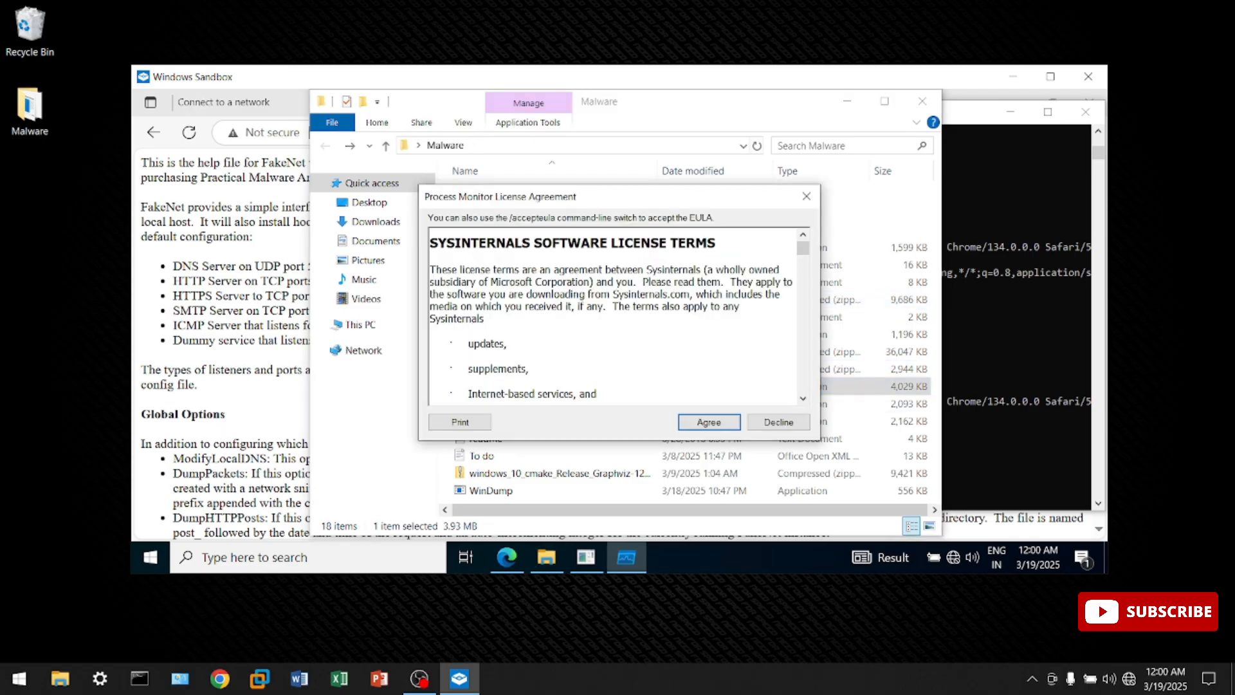
{"action": "left_click", "coordinate": [710, 423]}
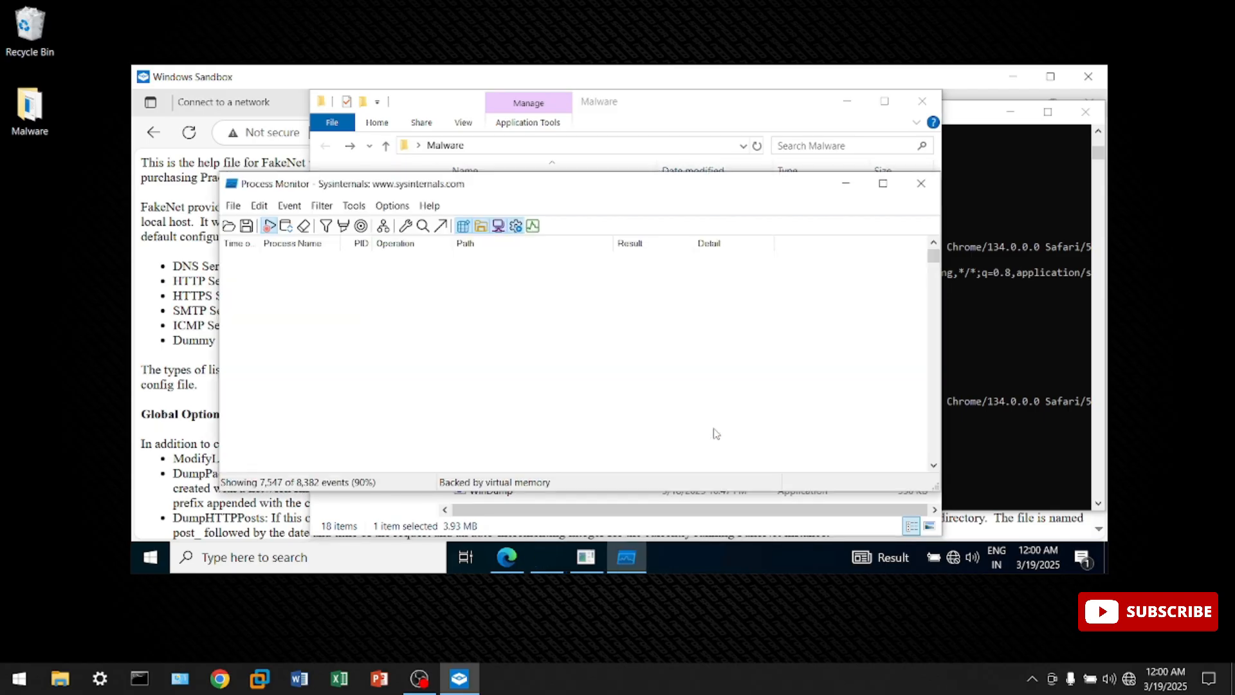
- Maximize the Process Monitor window and clear the captured events
{"action": "left_click", "coordinate": [883, 184]}
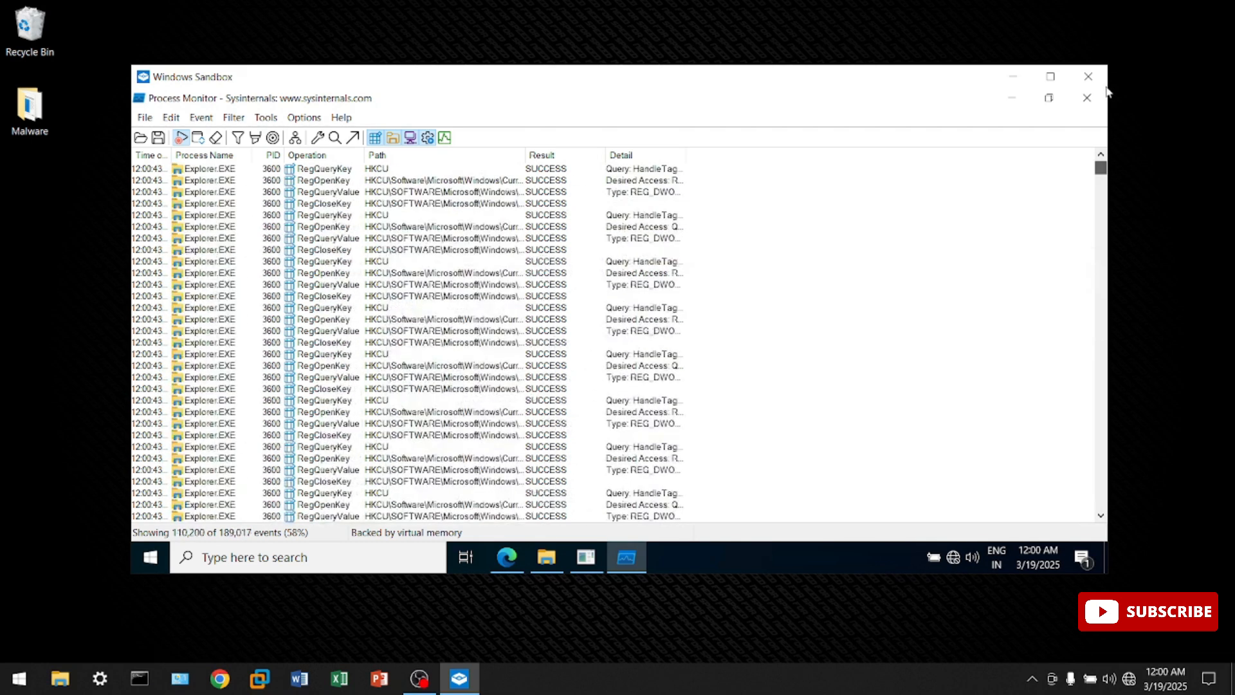
{"action": "left_click", "coordinate": [171, 123]}
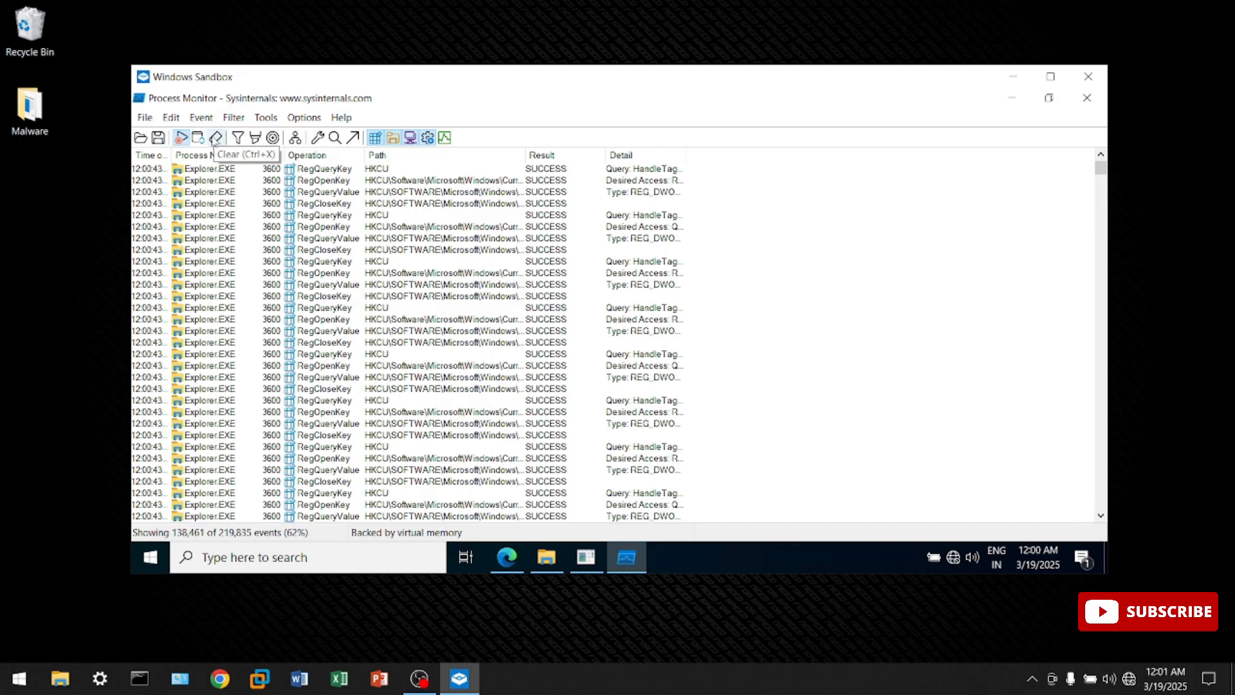
{"action": "left_click", "coordinate": [215, 138]}
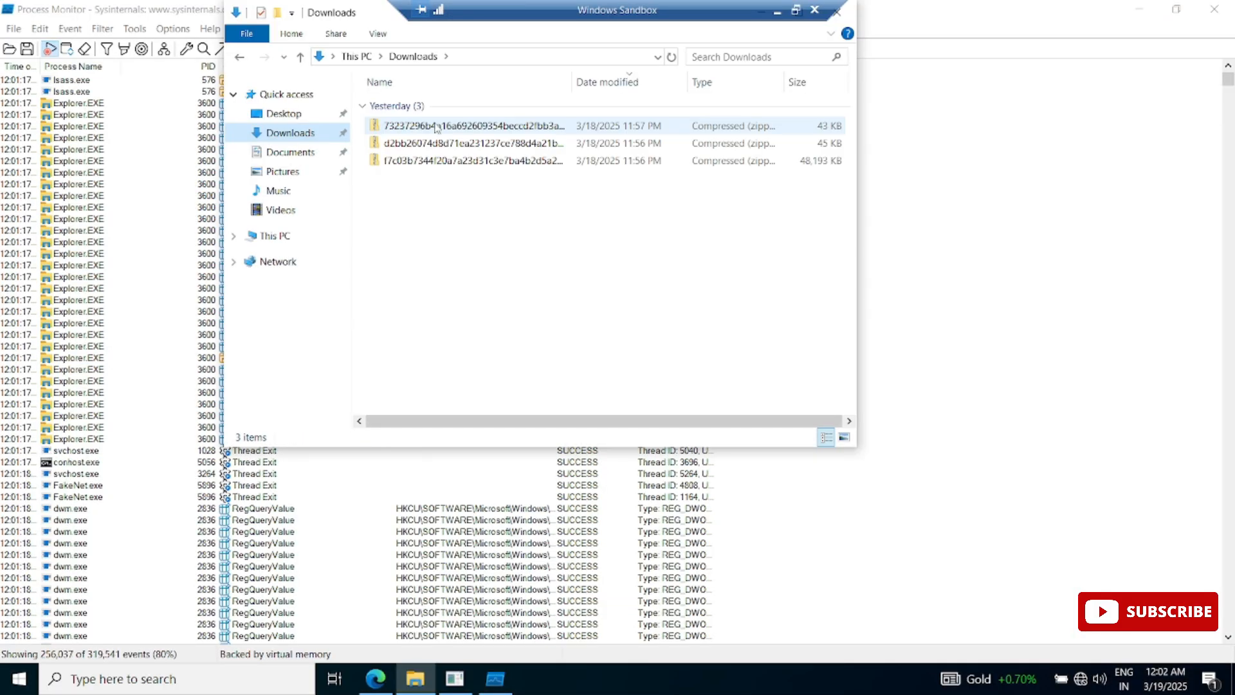
- Extract the 73237296… sample ZIP directly into Downloads with 7-Zip, entering the archive password
{"action": "left_click", "coordinate": [436, 126]}
{"action": "right_click", "coordinate": [436, 127]}
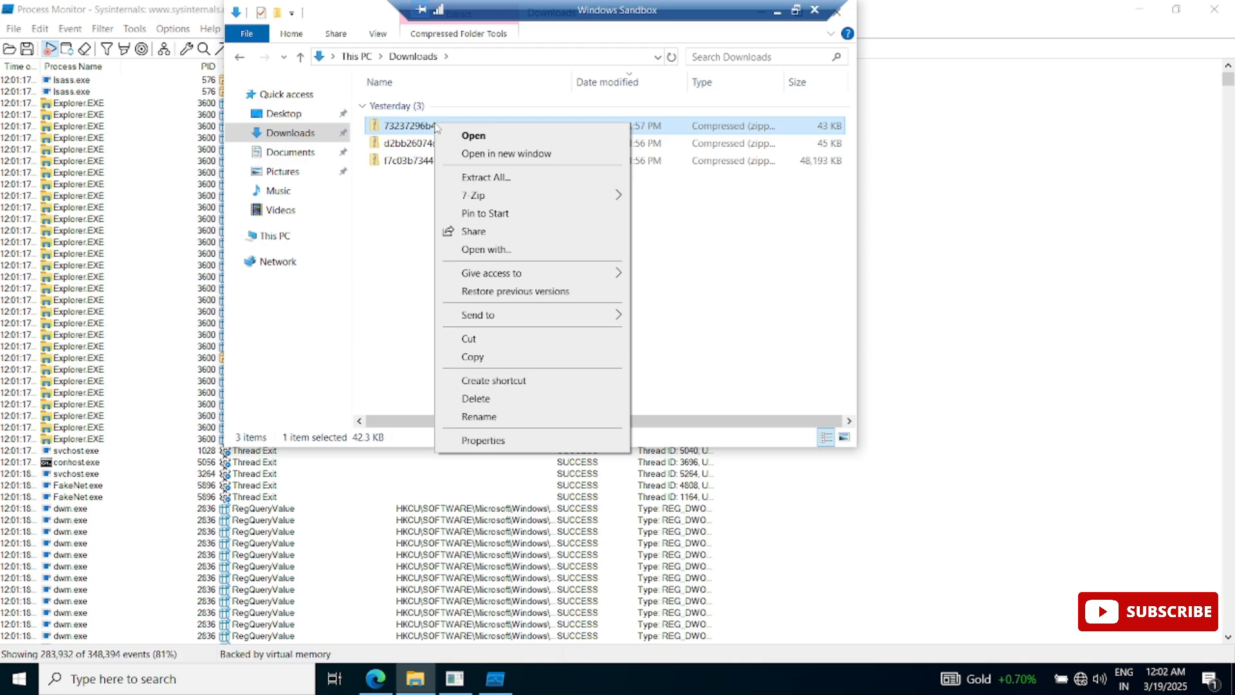
{"action": "mouse_move", "coordinate": [488, 197]}
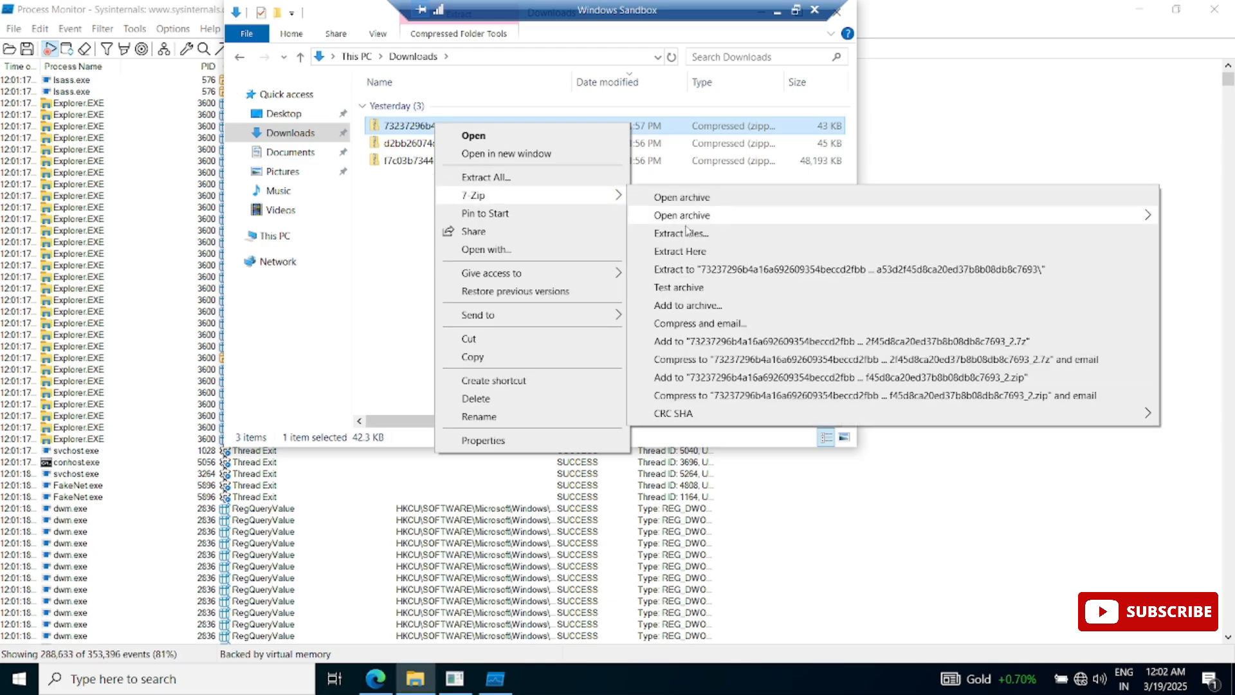
{"action": "left_click", "coordinate": [691, 251]}
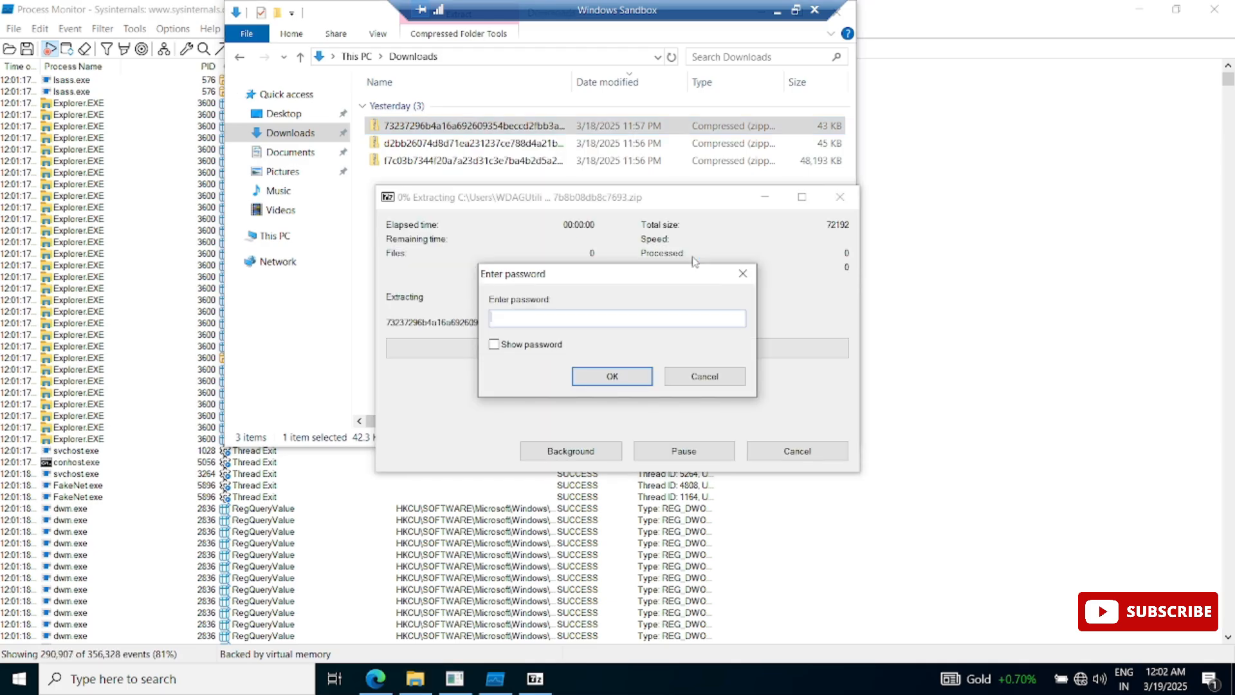
{"action": "type", "text": "infe"}
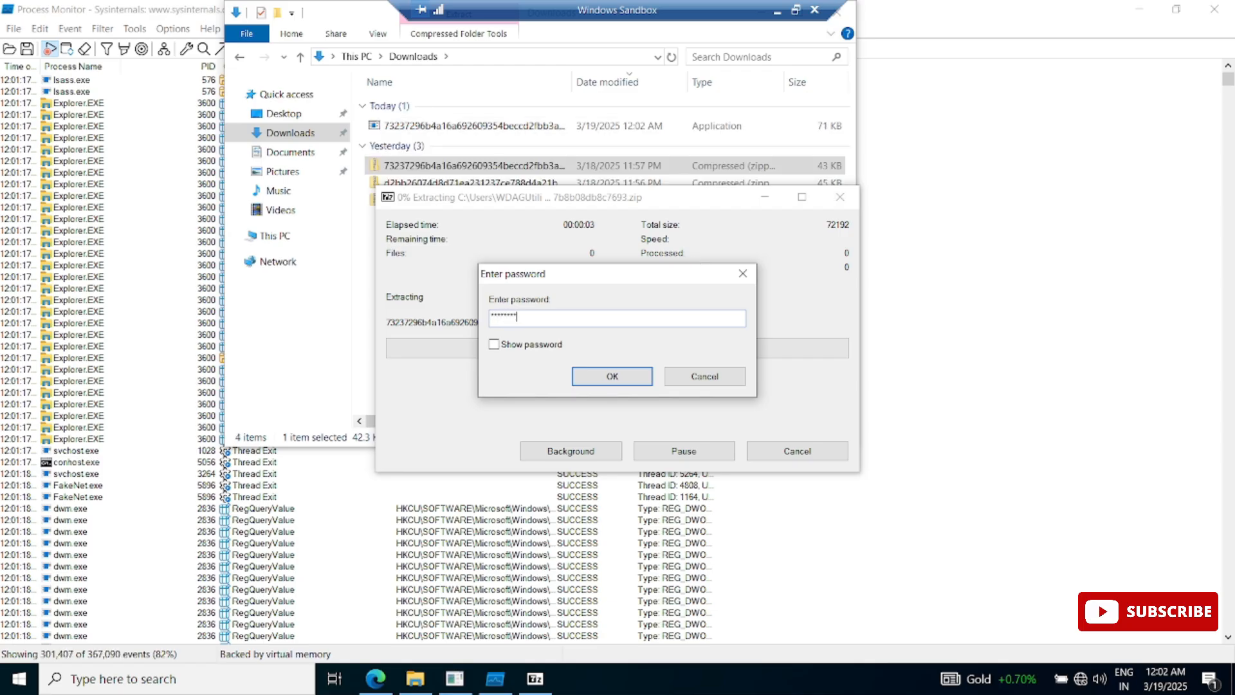
{"action": "key", "text": "Return"}
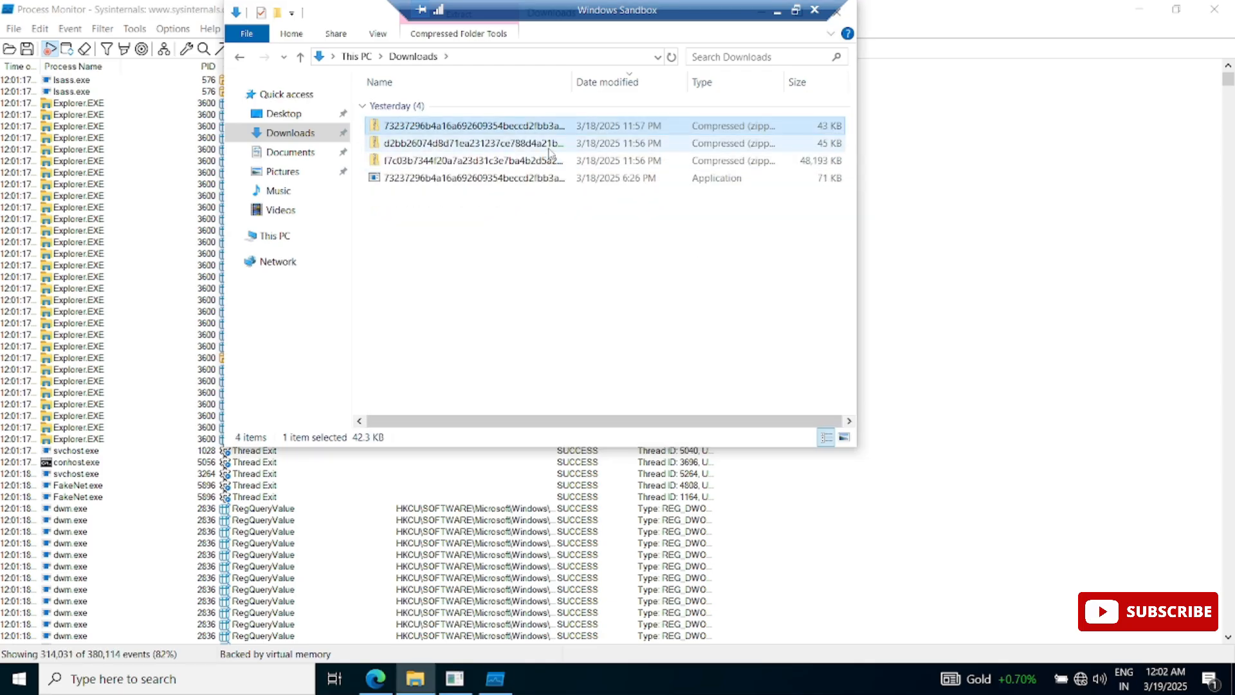
- Extract the d2bb26074… sample ZIP directly into Downloads with 7-Zip, entering the archive password
{"action": "left_click", "coordinate": [548, 146]}
{"action": "left_click", "coordinate": [555, 126]}
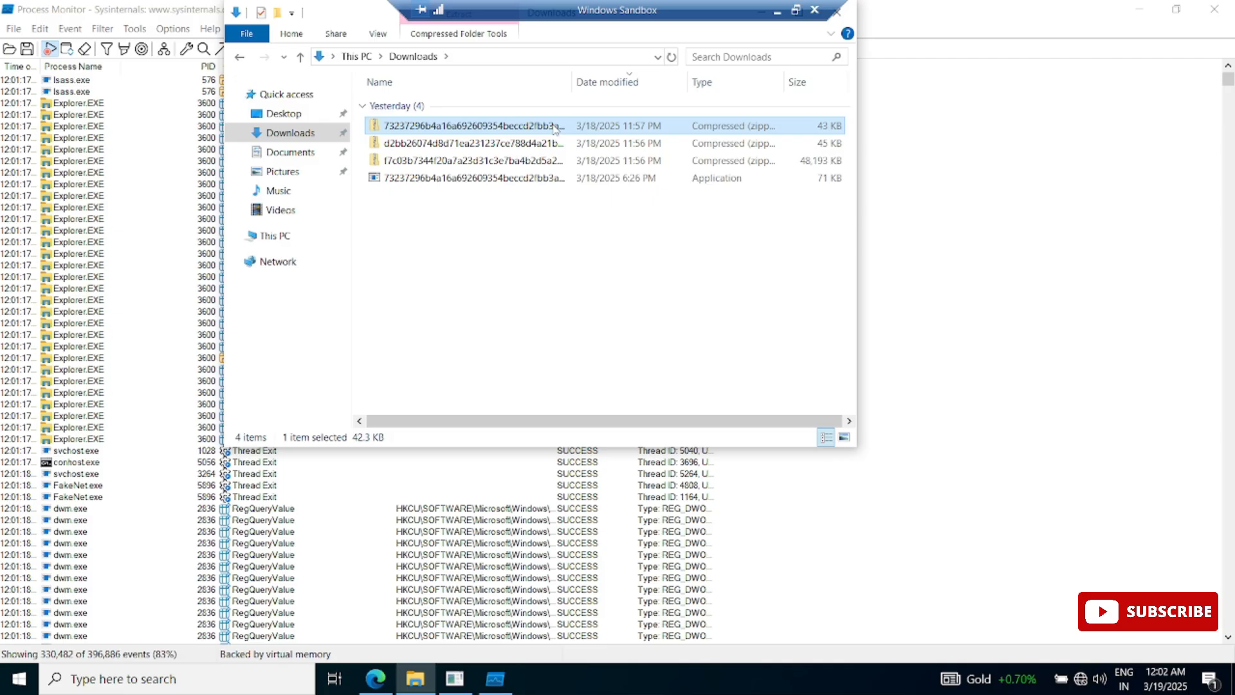
{"action": "double_click", "coordinate": [553, 143]}
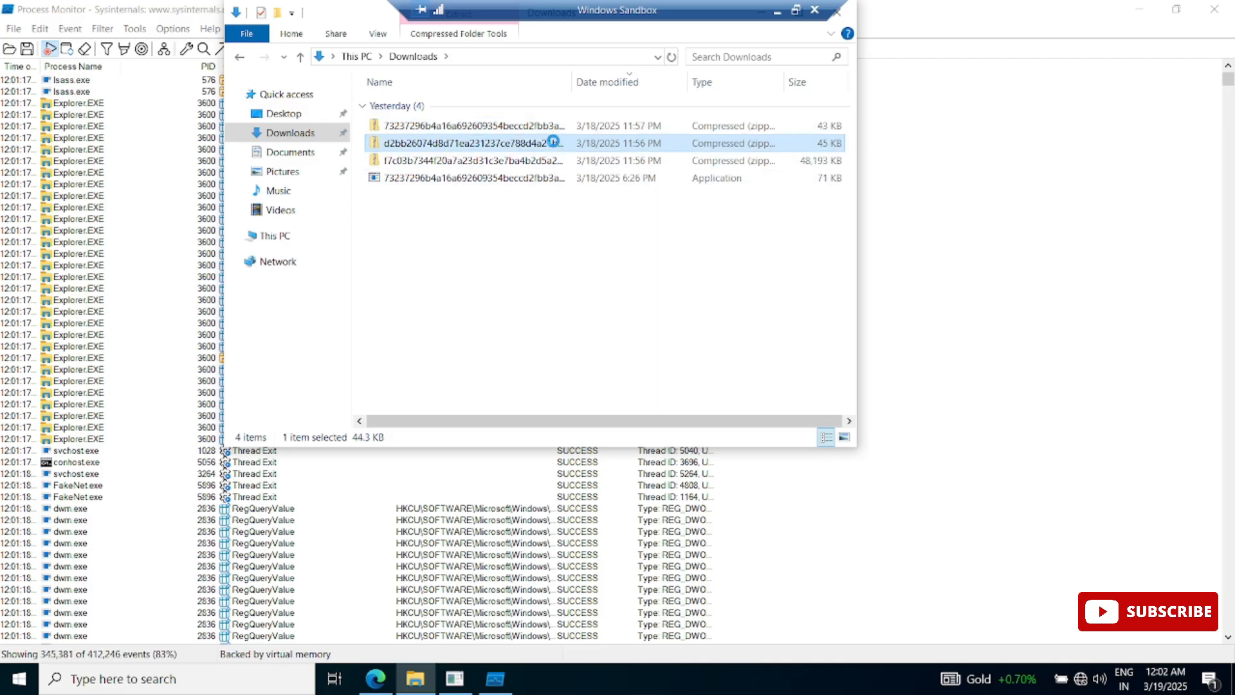
{"action": "right_click", "coordinate": [552, 143]}
{"action": "mouse_move", "coordinate": [606, 214]}
{"action": "left_click", "coordinate": [417, 271]}
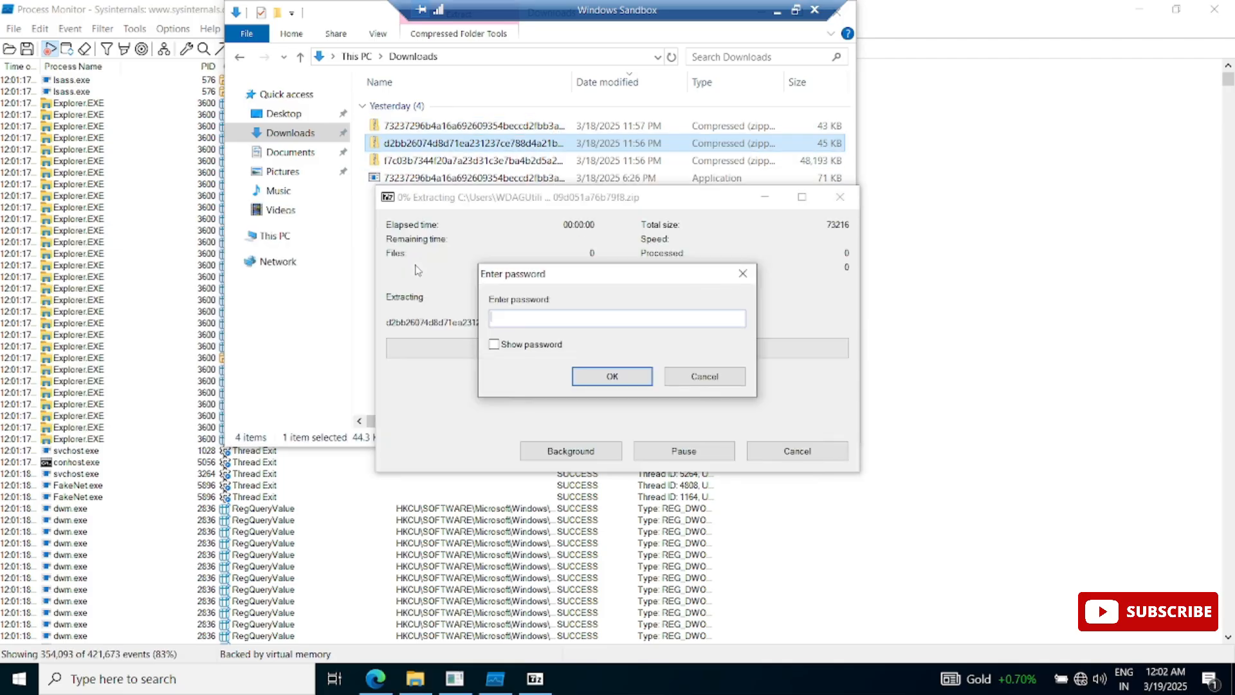
{"action": "type", "text": "infected"}
{"action": "key", "text": "Return"}
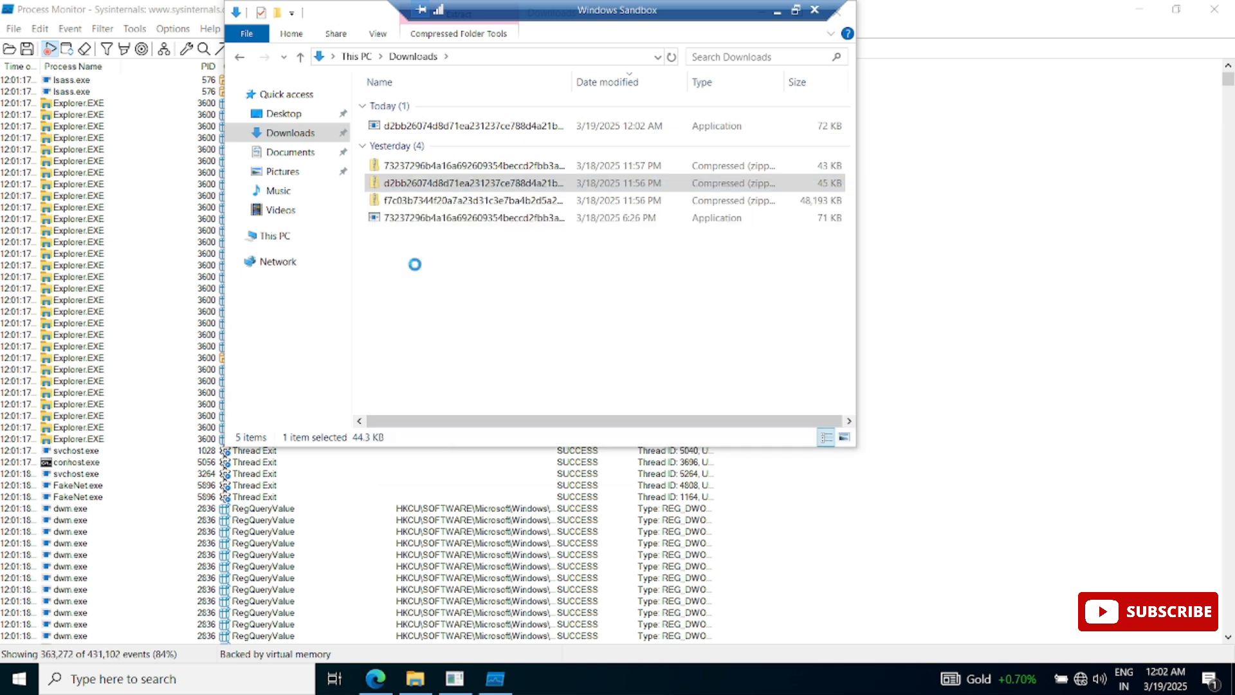
- Extract the f7c03b7344… sample ZIP into Downloads with 7-Zip, entering the archive password, and select the extracted 73237296… application
{"action": "right_click", "coordinate": [497, 166]}
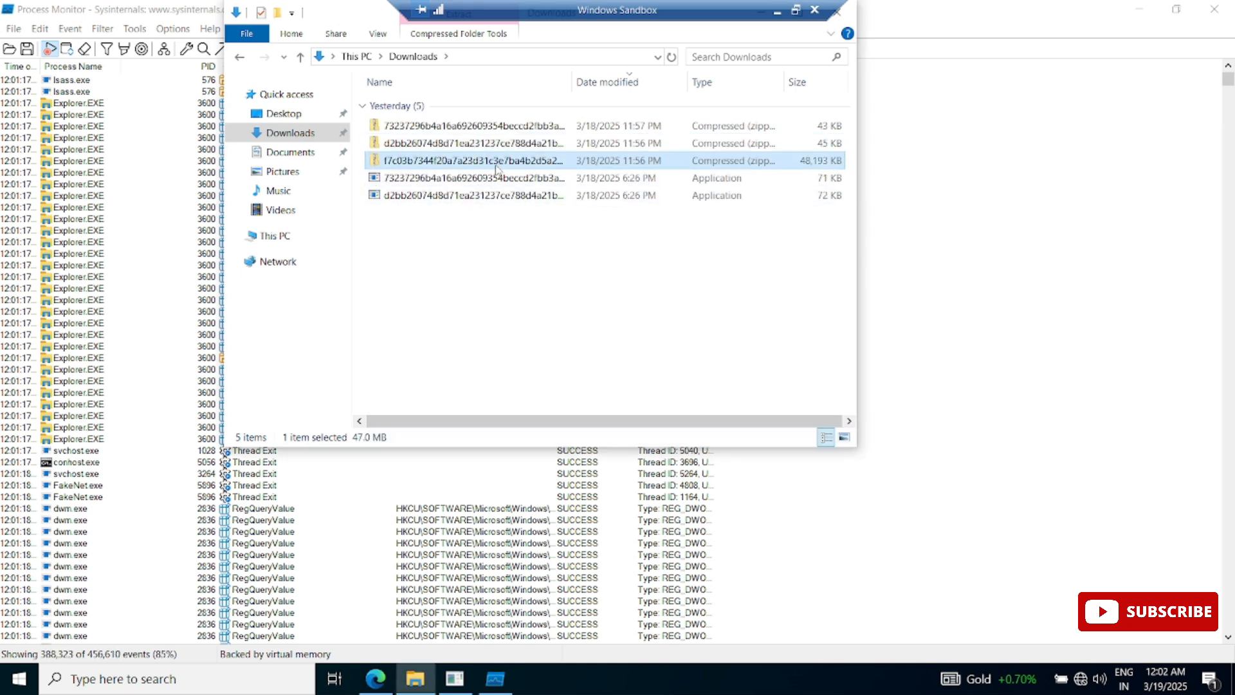
{"action": "mouse_move", "coordinate": [559, 240]}
{"action": "left_click", "coordinate": [776, 296]}
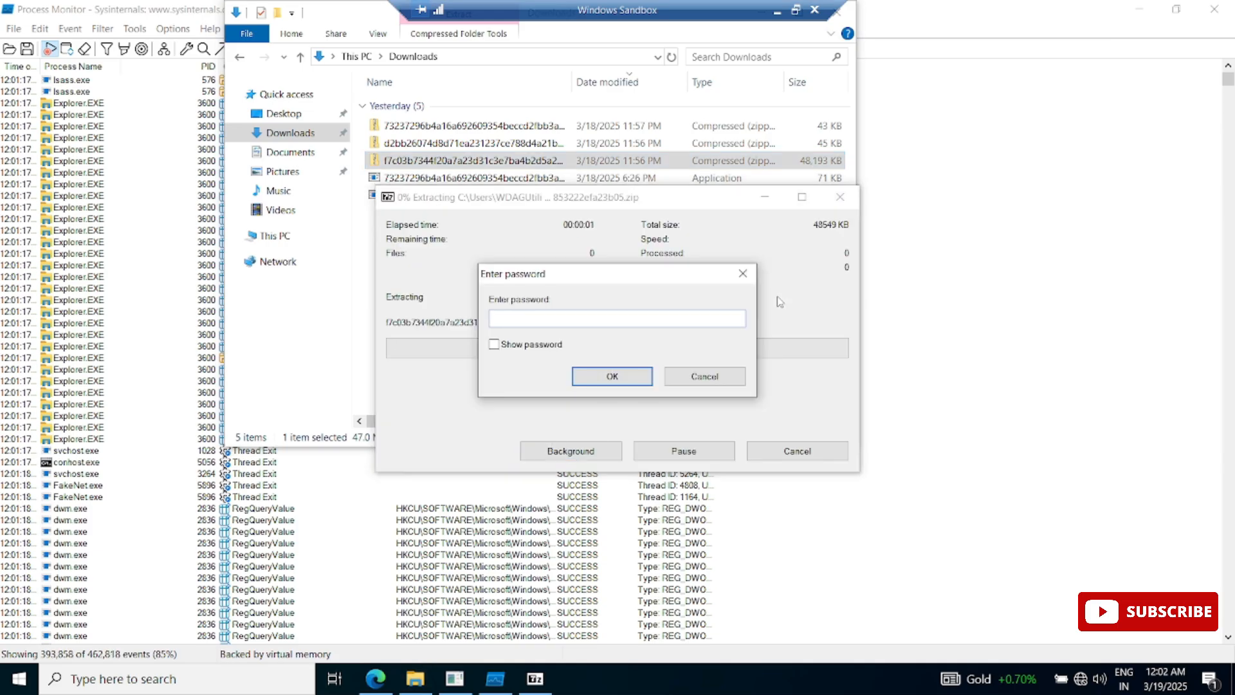
{"action": "type", "text": "infe"}
{"action": "key", "text": "Return"}
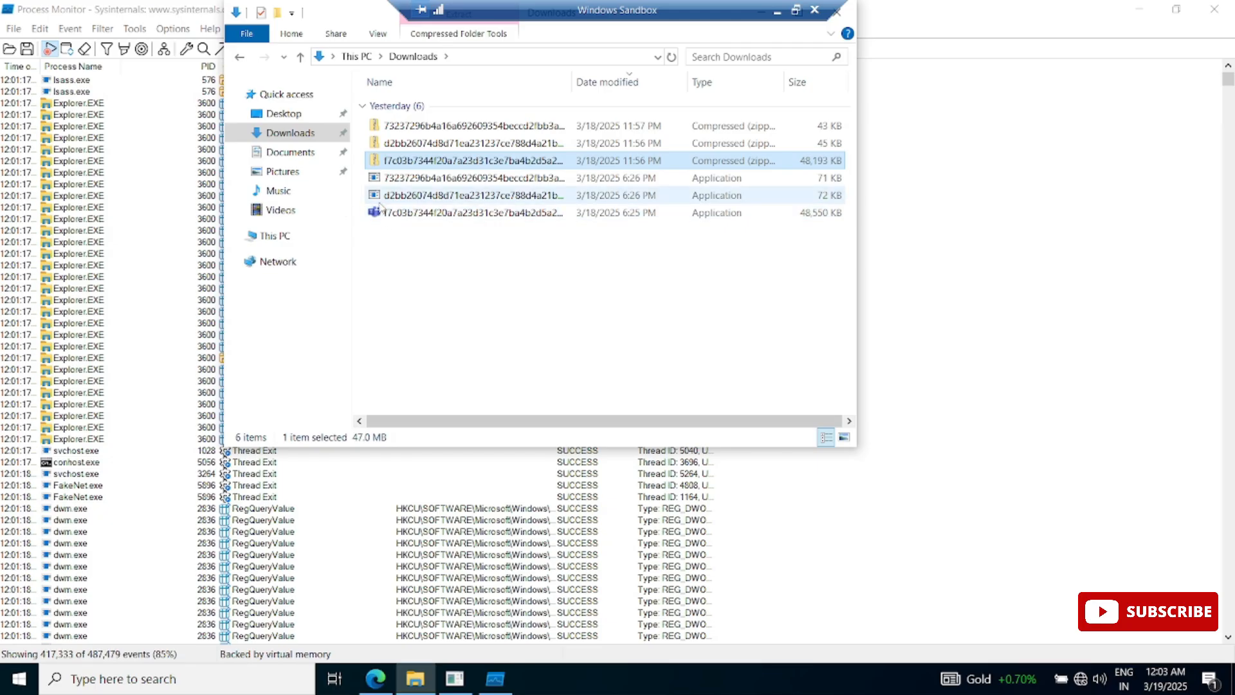
{"action": "left_click", "coordinate": [470, 178]}
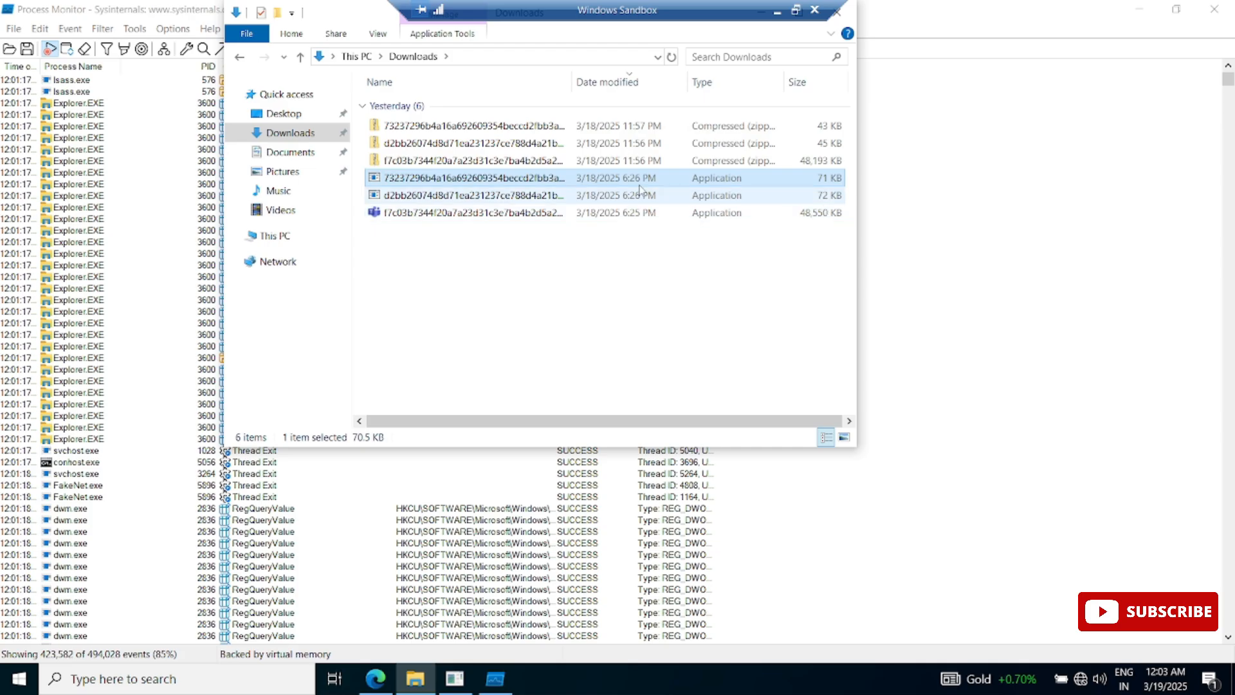
- Rename the extracted 73237296… application in Downloads to abc
{"action": "right_click", "coordinate": [501, 185]}
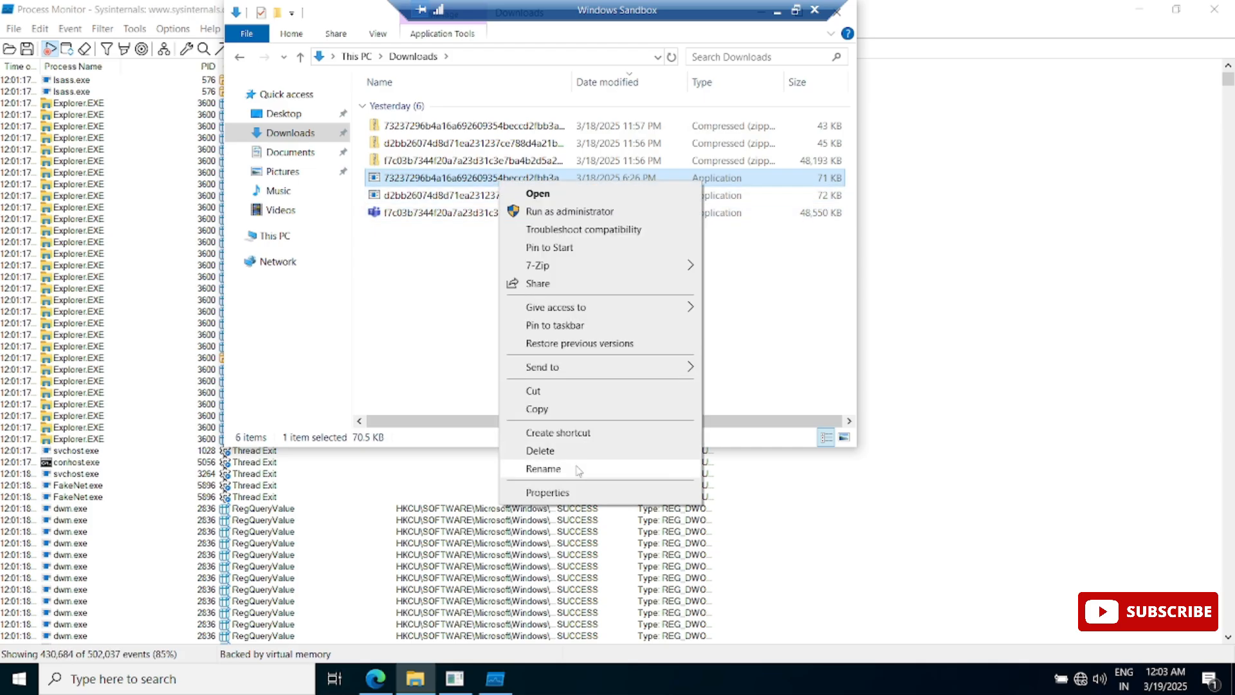
{"action": "left_click", "coordinate": [544, 469]}
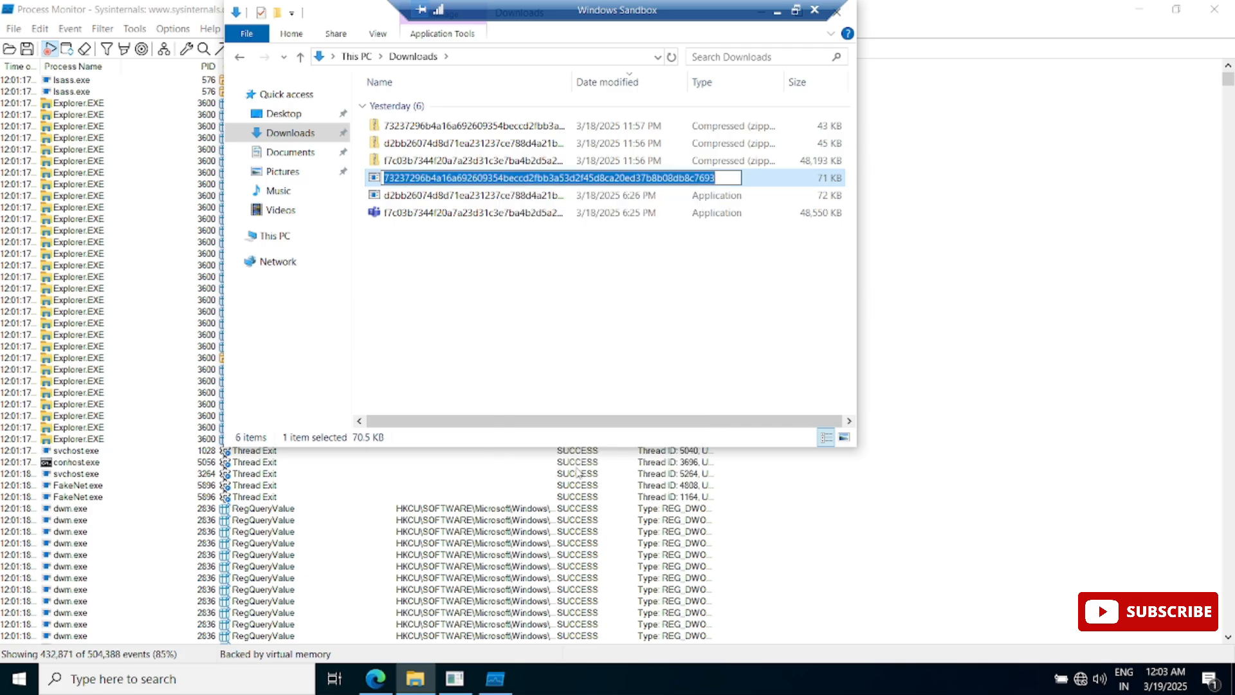
{"action": "type", "text": "abc"}
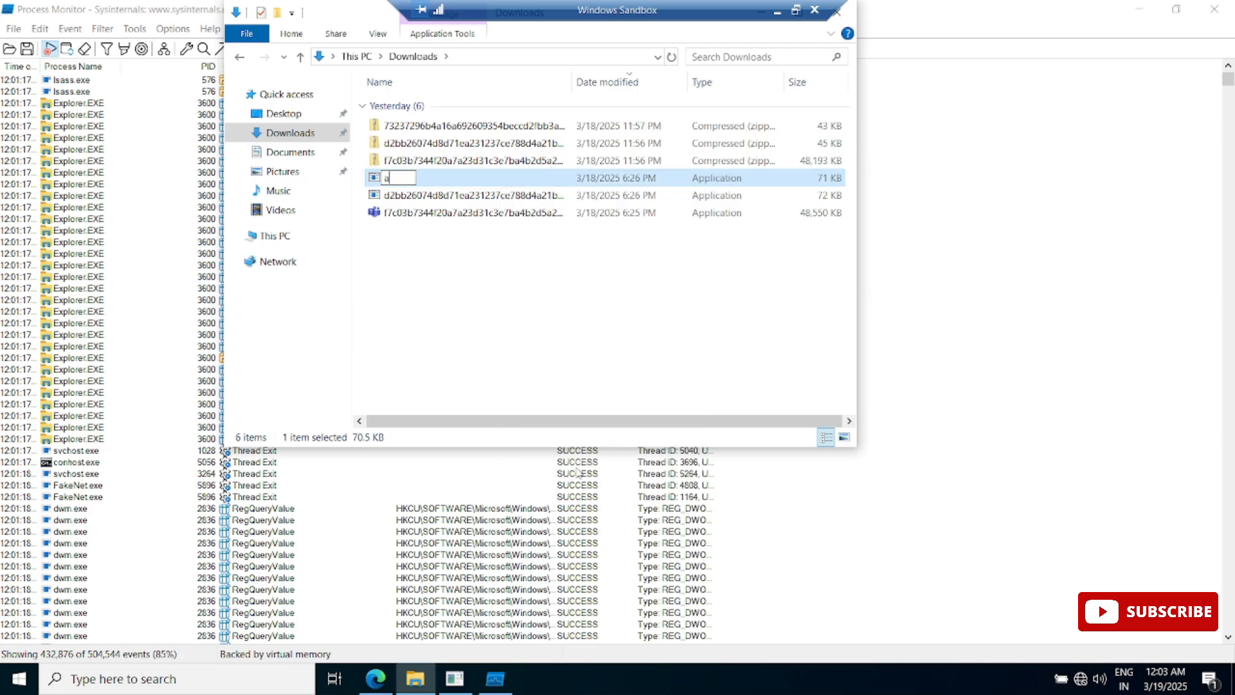
{"action": "left_click", "coordinate": [450, 278]}
- Rename the extracted d2bb26074… application in Downloads to efg
{"action": "right_click", "coordinate": [497, 193]}
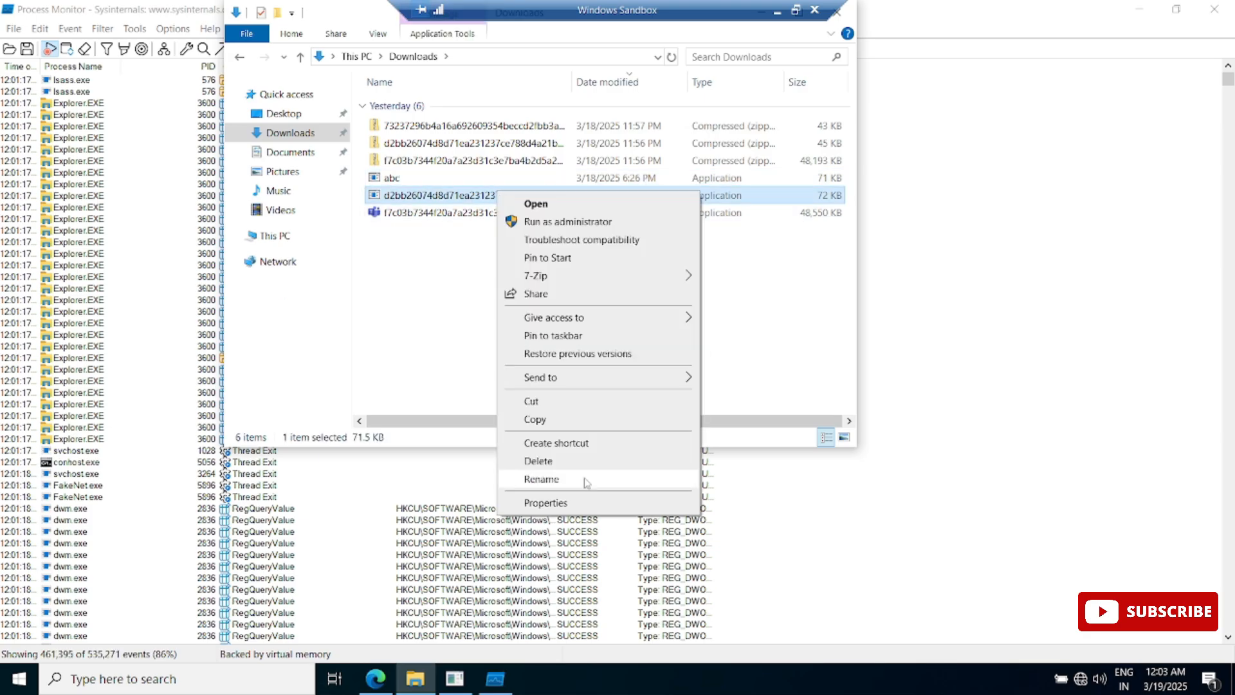
{"action": "left_click", "coordinate": [585, 484]}
{"action": "type", "text": "efg"}
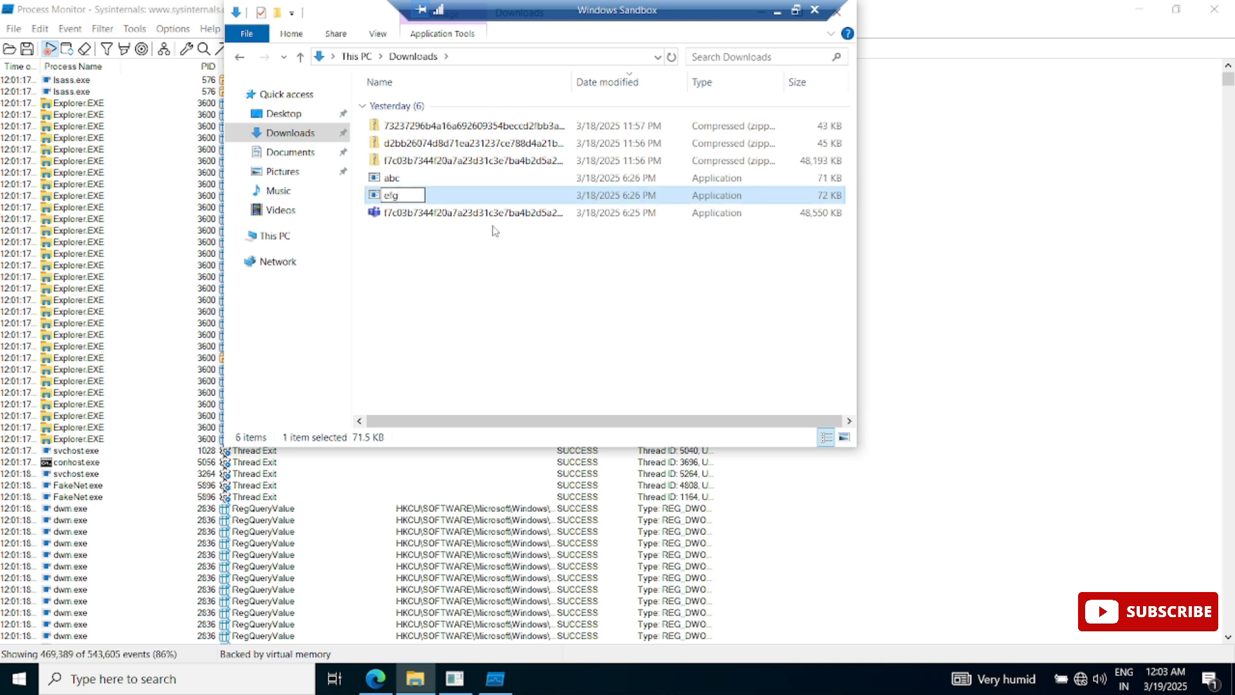
{"action": "left_click", "coordinate": [489, 237]}
- Rename the extracted f7c03b7344… application in Downloads to xyz
{"action": "left_click", "coordinate": [497, 219]}
{"action": "right_click", "coordinate": [497, 218]}
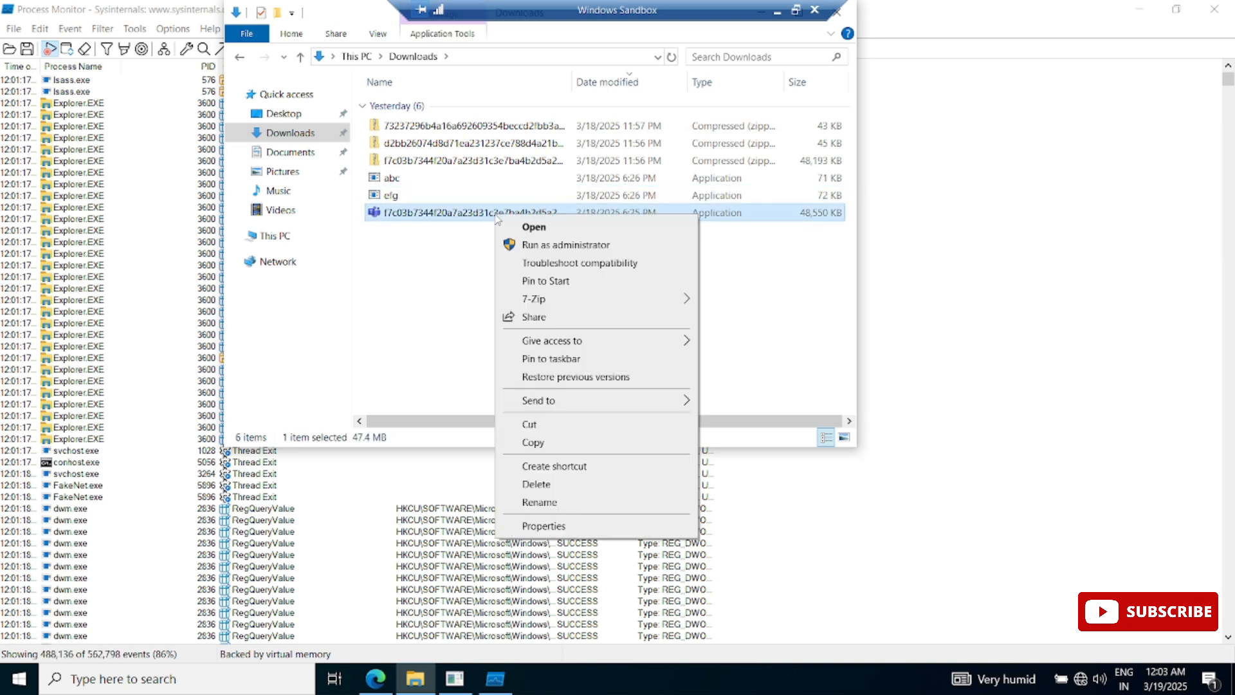
{"action": "left_click", "coordinate": [557, 502]}
{"action": "type", "text": "xyz"}
{"action": "key", "text": "Return"}
{"action": "left_click", "coordinate": [489, 271]}
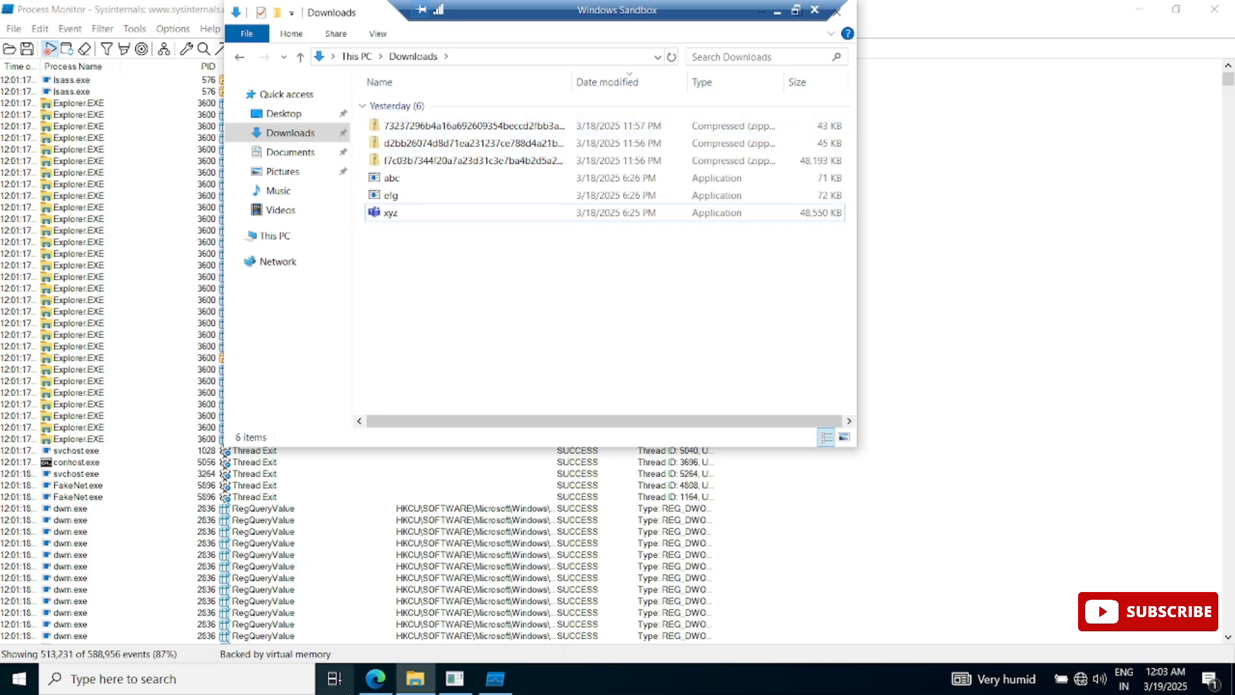
- Launch procdot from the Malware\win64 folder, declining update checks and beta tests, and continue to its third-party component options
{"action": "left_click", "coordinate": [495, 679]}
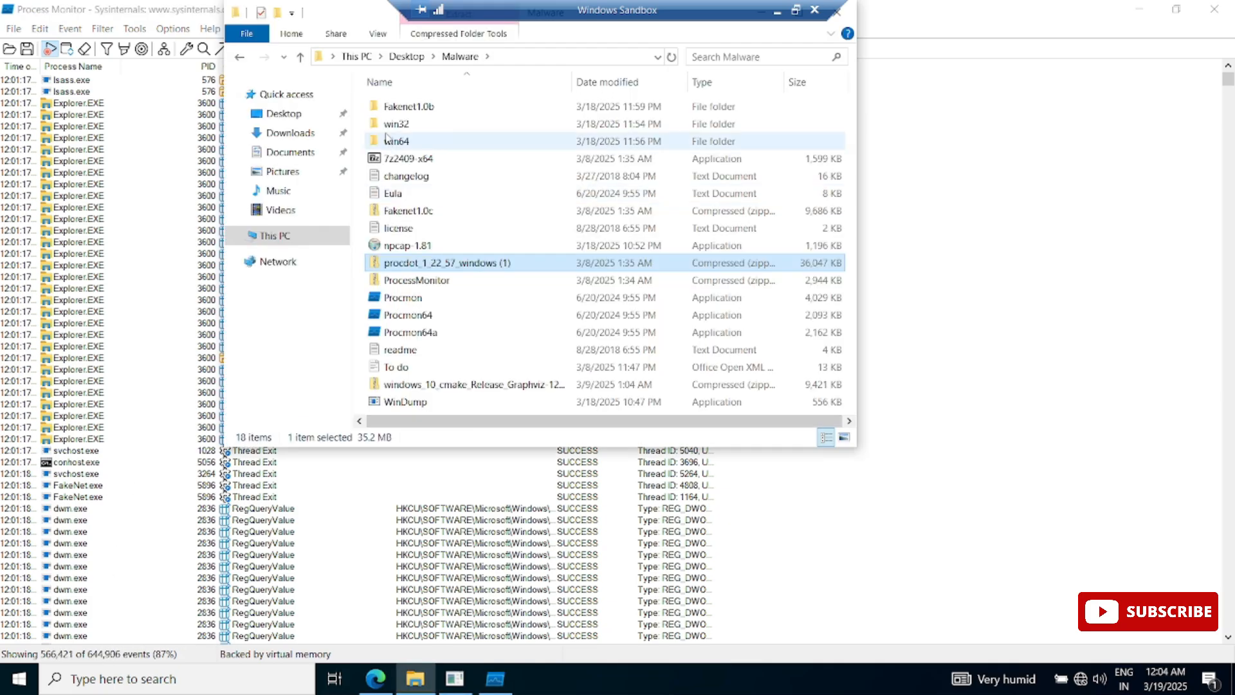
{"action": "double_click", "coordinate": [386, 140]}
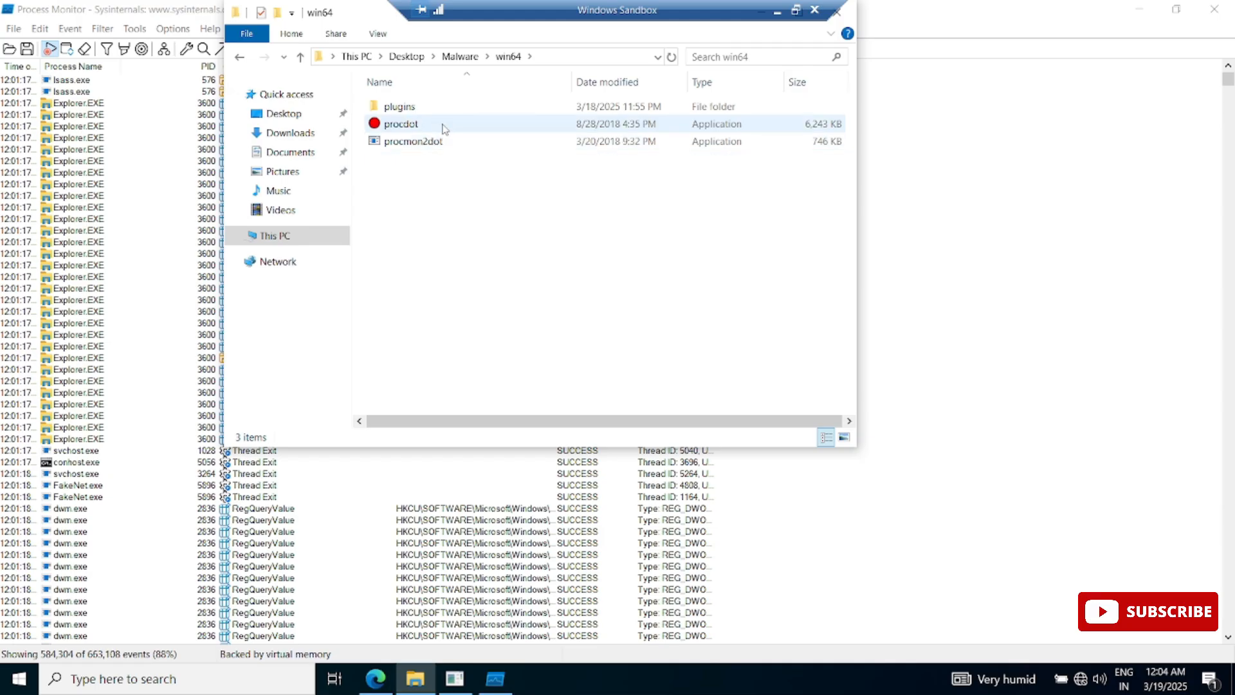
{"action": "double_click", "coordinate": [442, 127]}
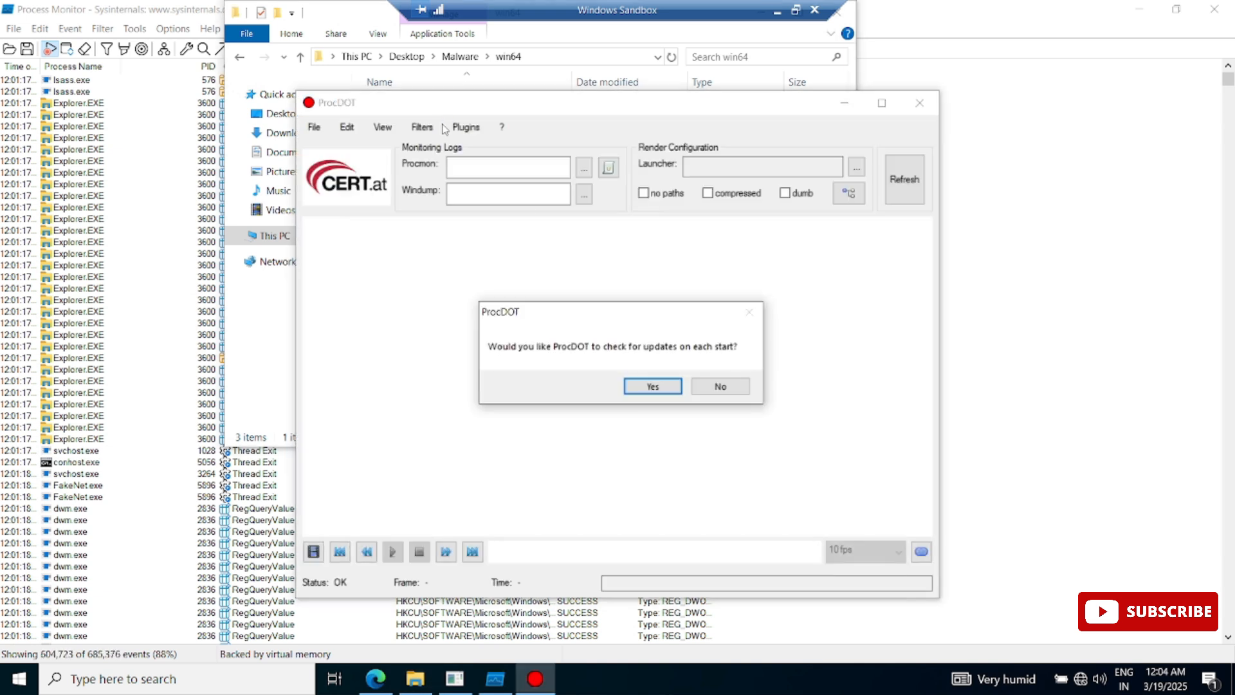
{"action": "left_click", "coordinate": [710, 394]}
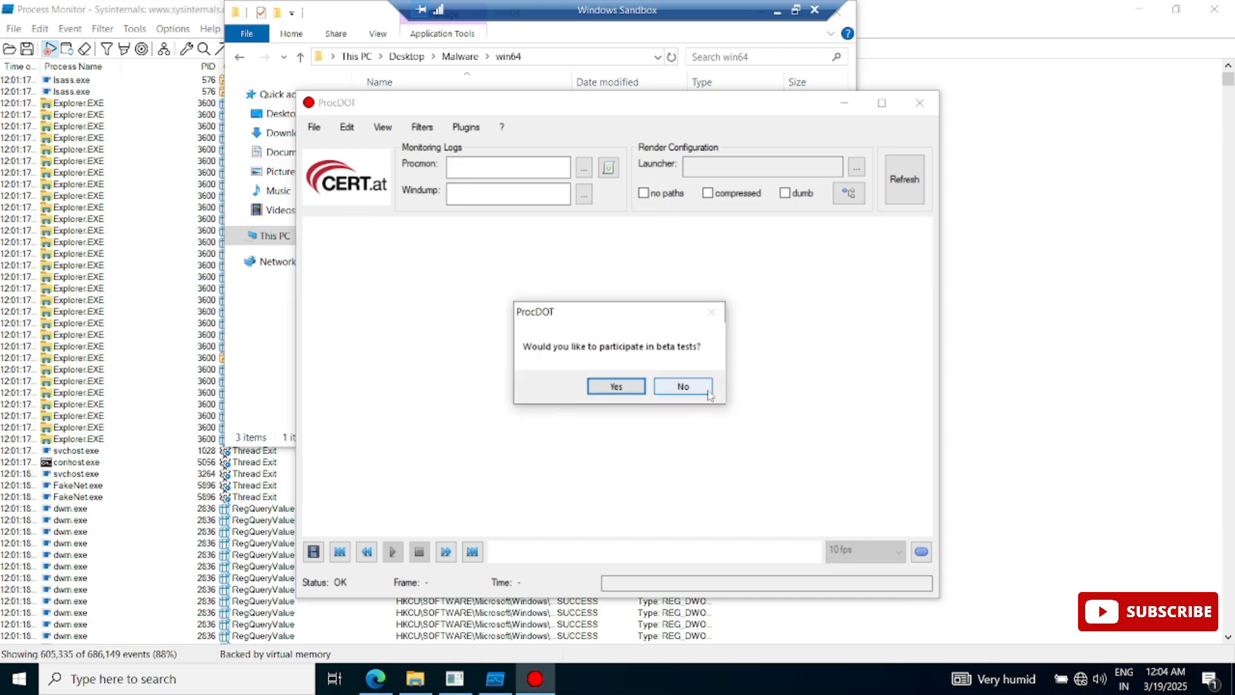
{"action": "left_click", "coordinate": [685, 395]}
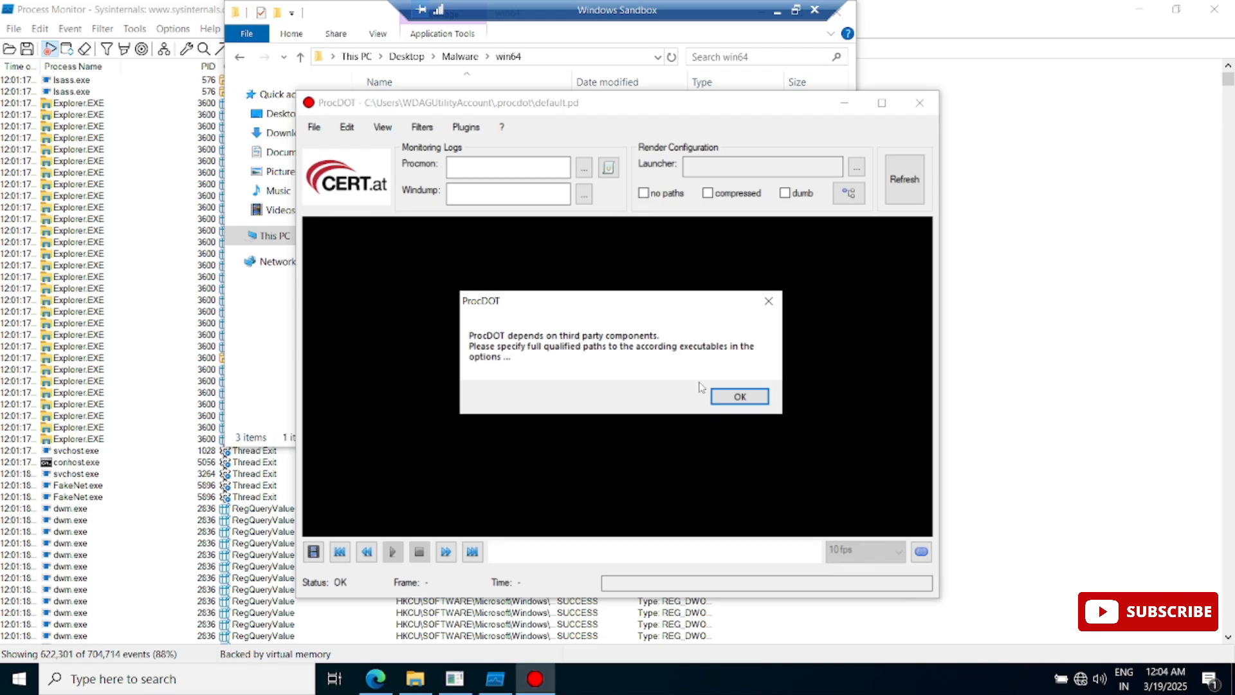
{"action": "left_click", "coordinate": [735, 399]}
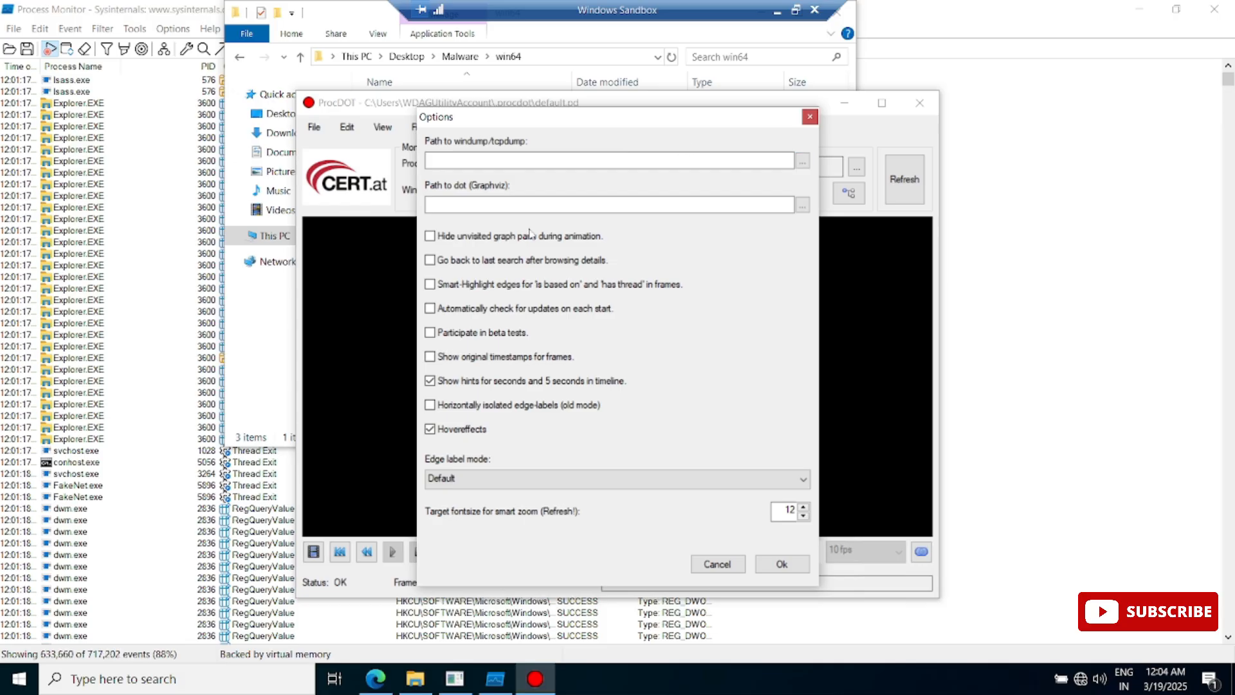
- Start installing npcap-1.81 from the Malware folder, keeping WinPcap API-compatible mode enabled
{"action": "left_click", "coordinate": [262, 357]}
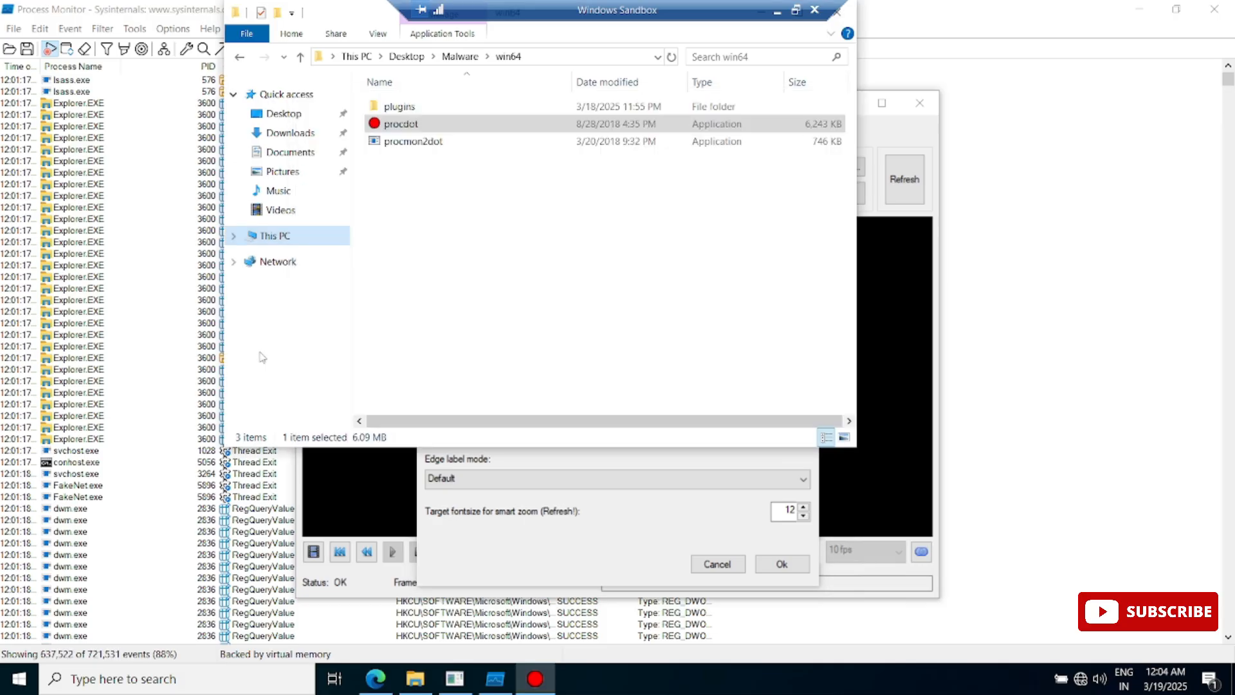
{"action": "left_click", "coordinate": [419, 181]}
{"action": "key", "text": "BackSpace"}
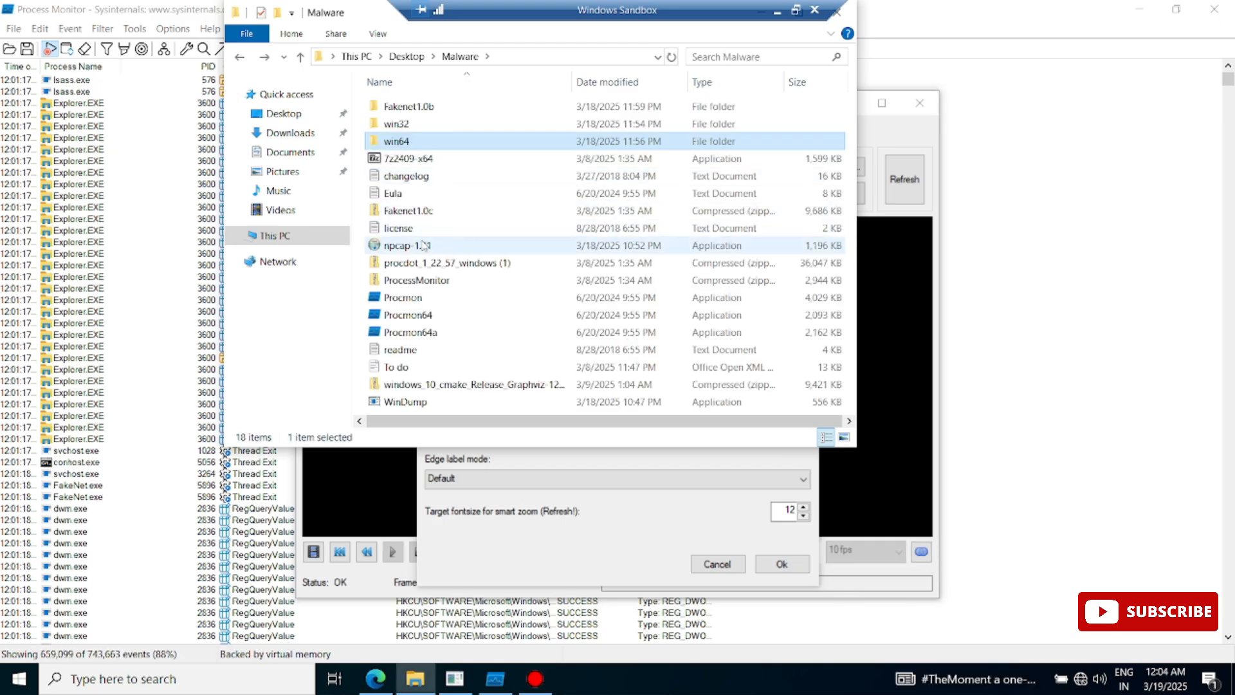
{"action": "double_click", "coordinate": [424, 246]}
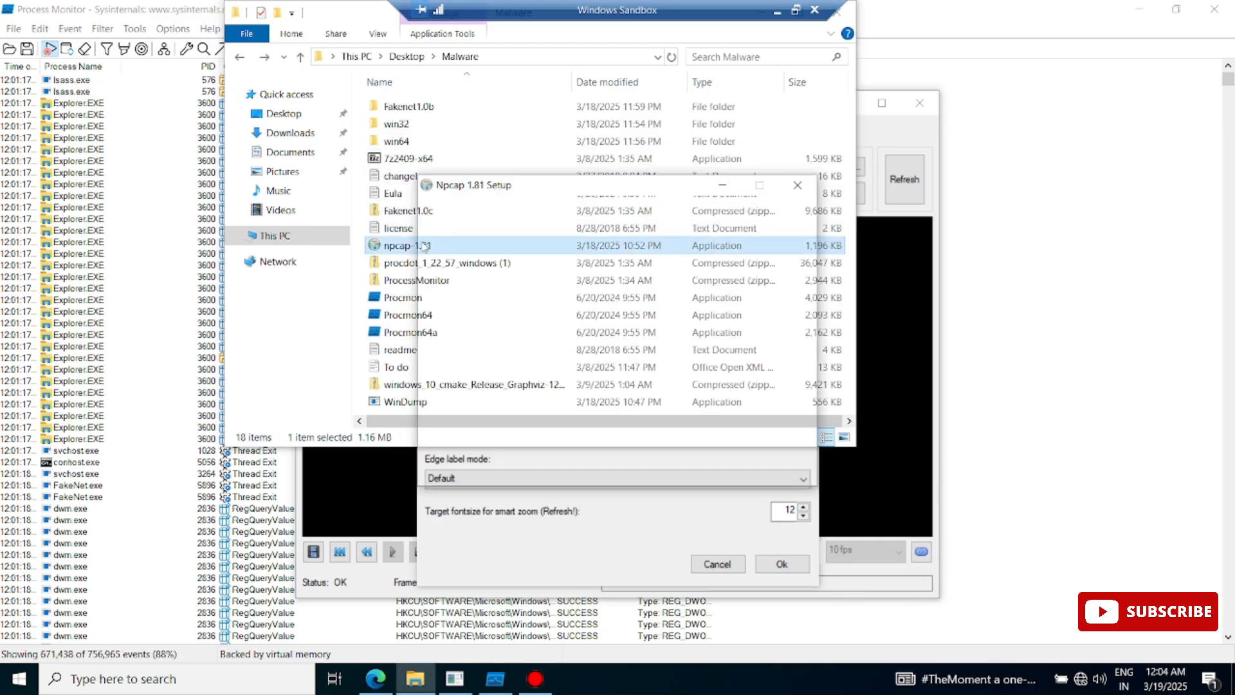
{"action": "left_click", "coordinate": [708, 475]}
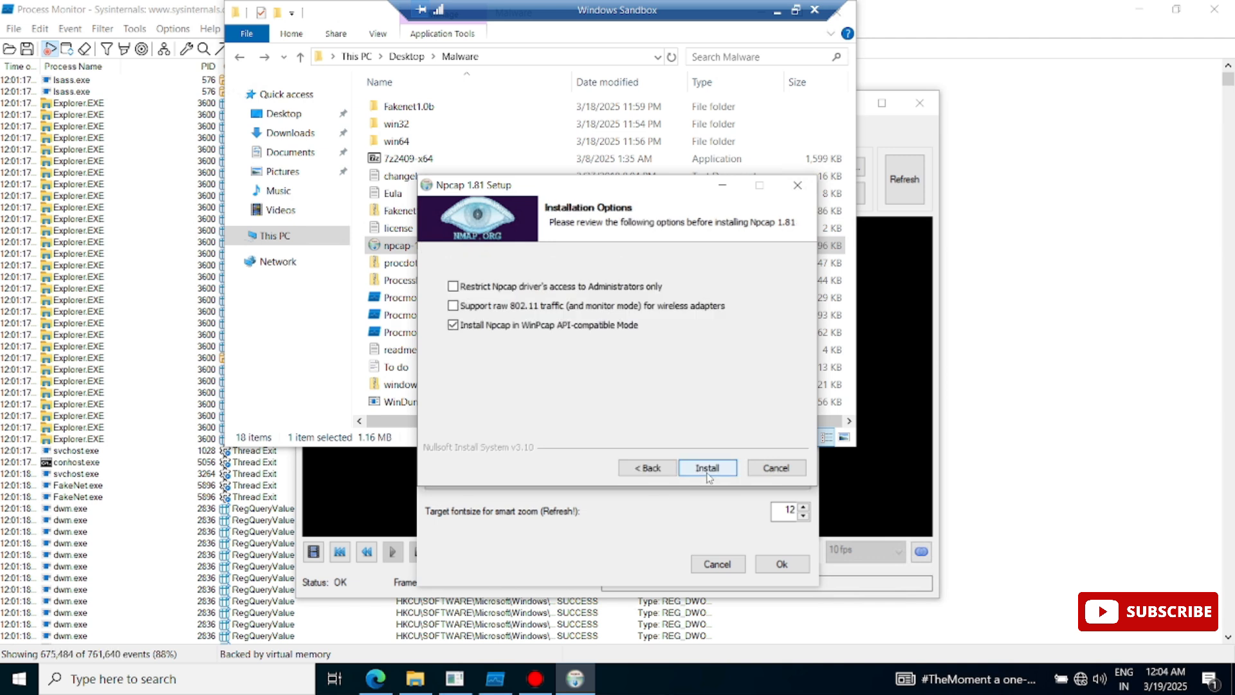
{"action": "left_click", "coordinate": [708, 468]}
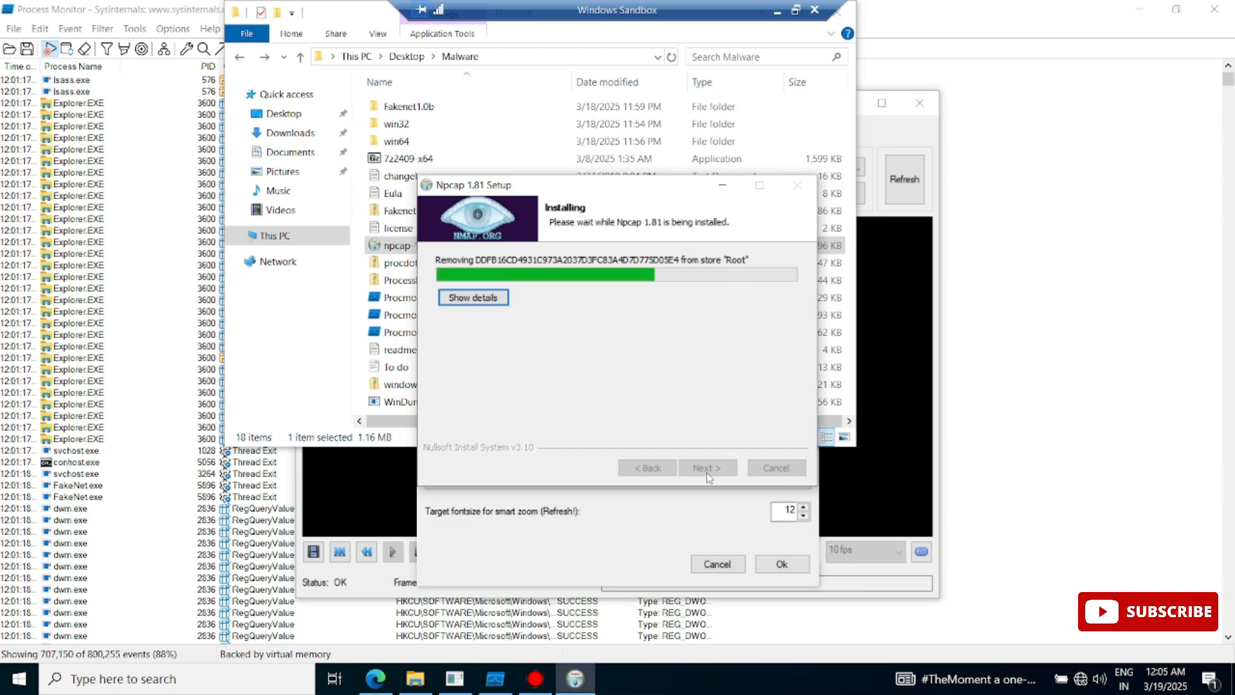
- Extract the windows_10_cmake_Release_Graphviz ZIP directly into the Malware folder with 7-Zip, and select the dot application in its bin folder
{"action": "left_click", "coordinate": [321, 337]}
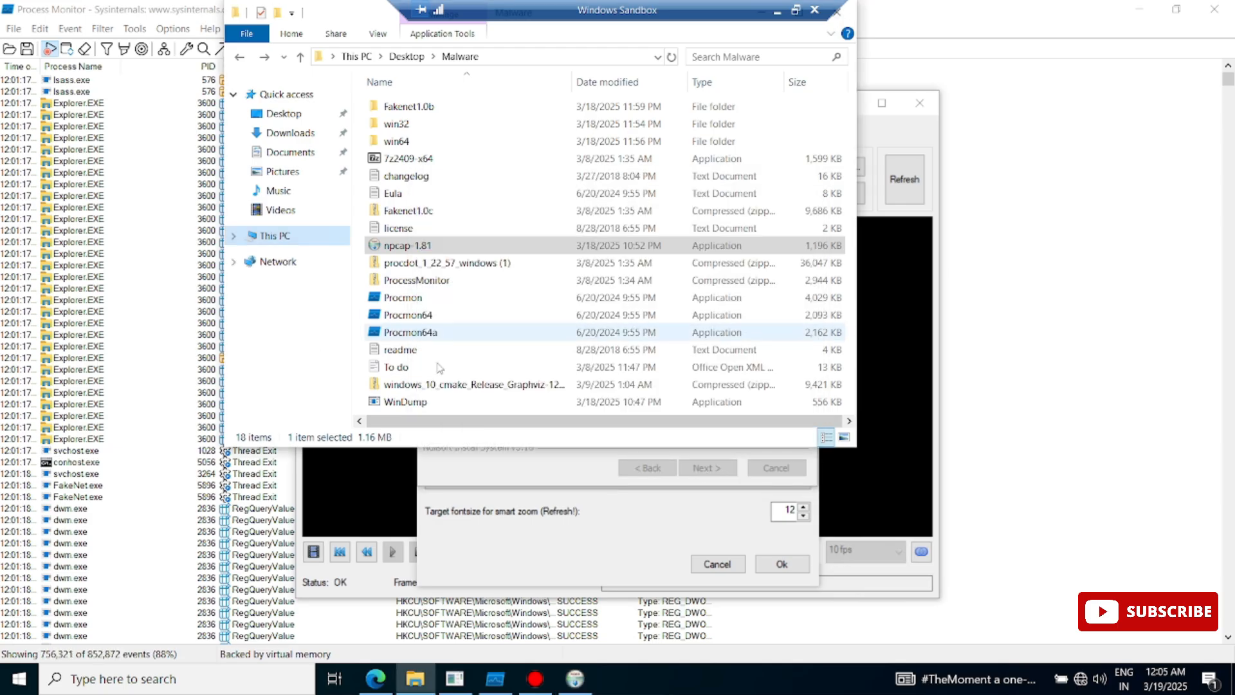
{"action": "left_click", "coordinate": [440, 385]}
{"action": "right_click", "coordinate": [439, 384]}
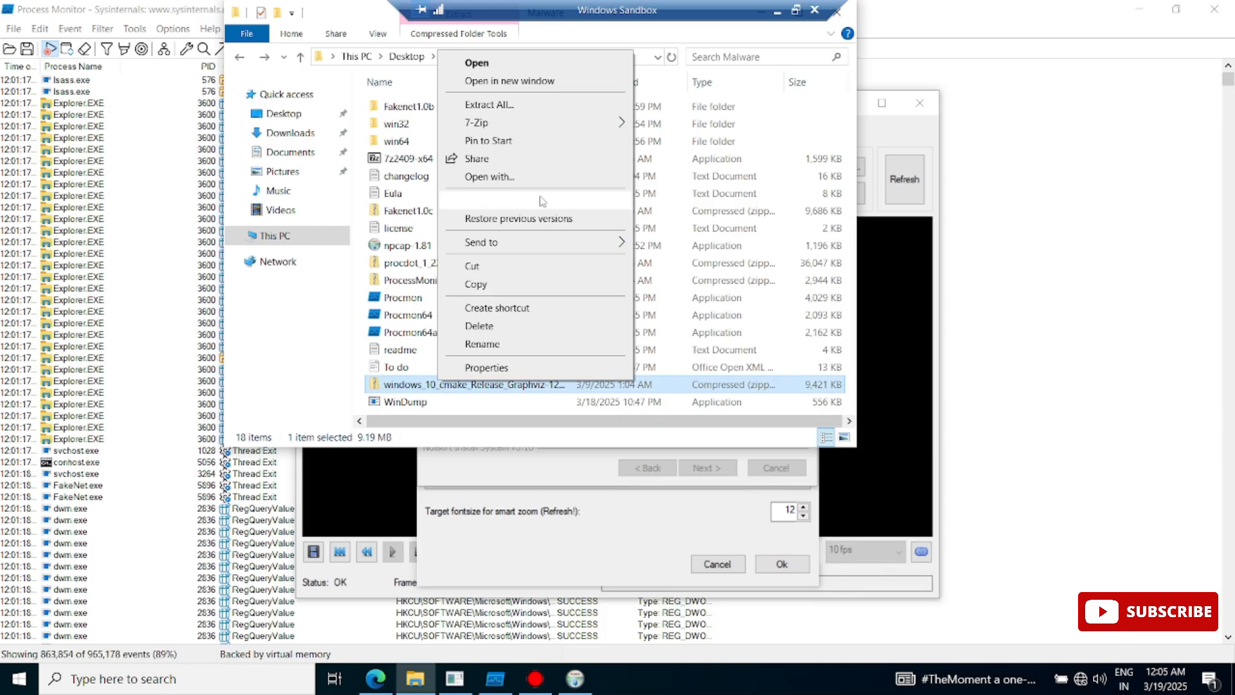
{"action": "mouse_move", "coordinate": [582, 126]}
{"action": "left_click", "coordinate": [704, 179]}
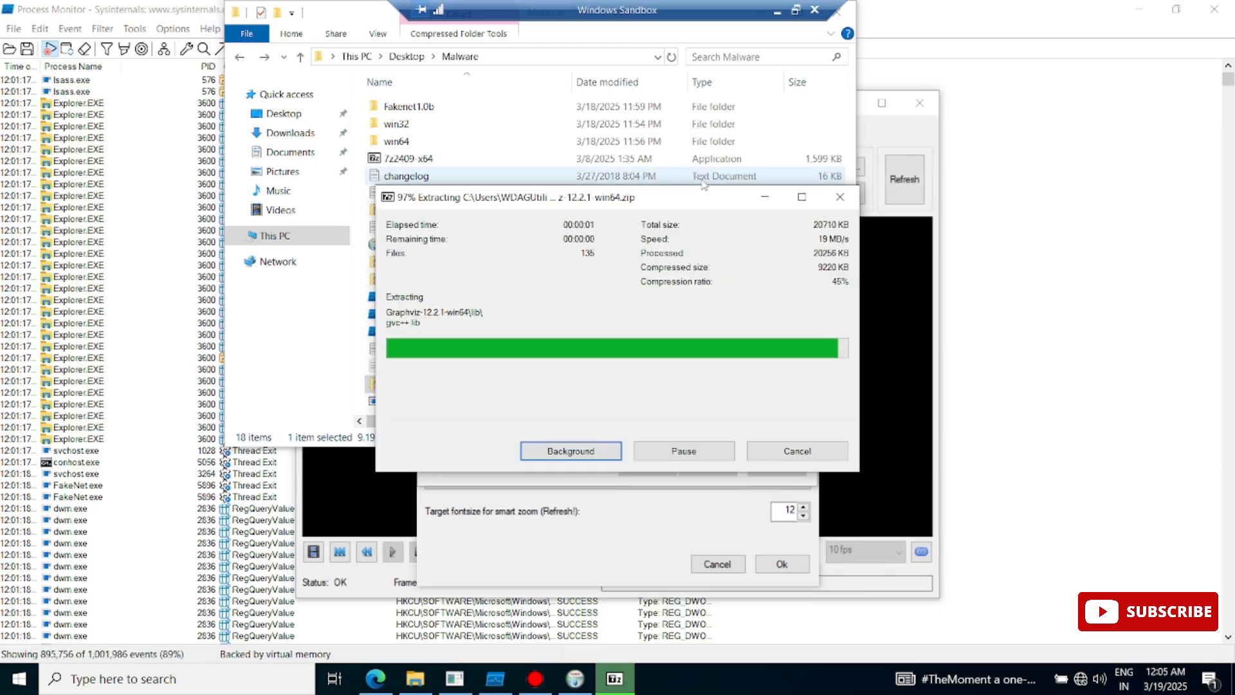
{"action": "double_click", "coordinate": [496, 125]}
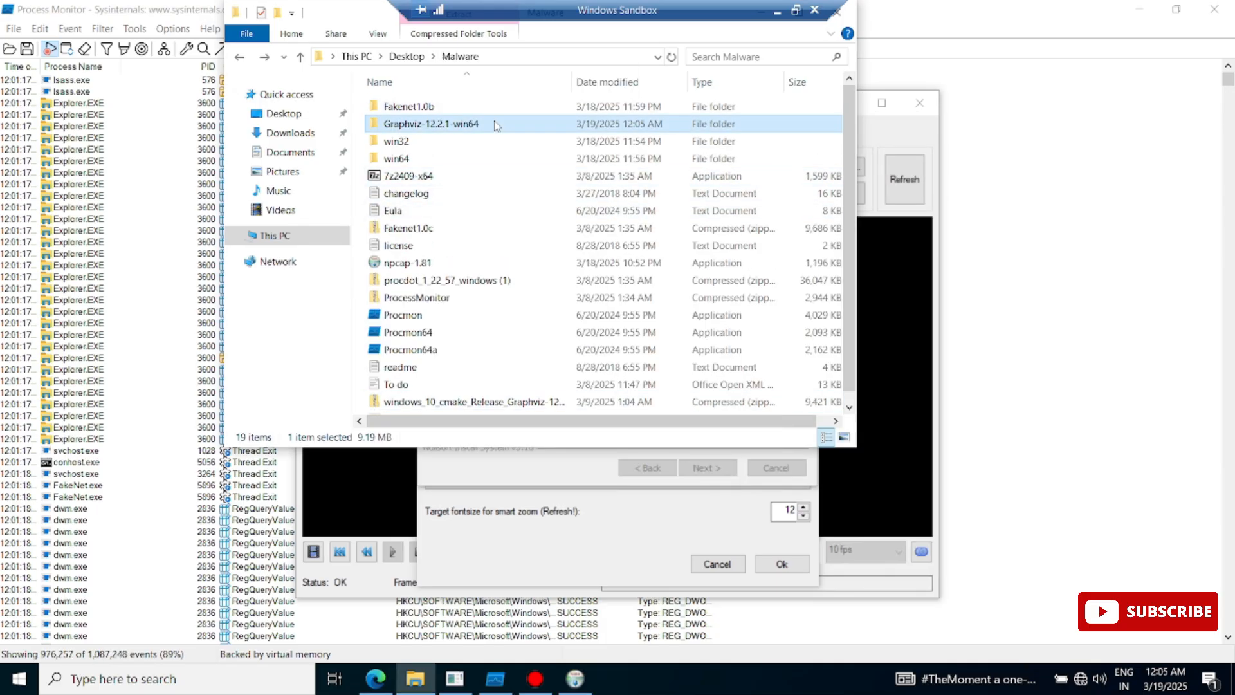
{"action": "double_click", "coordinate": [437, 108]}
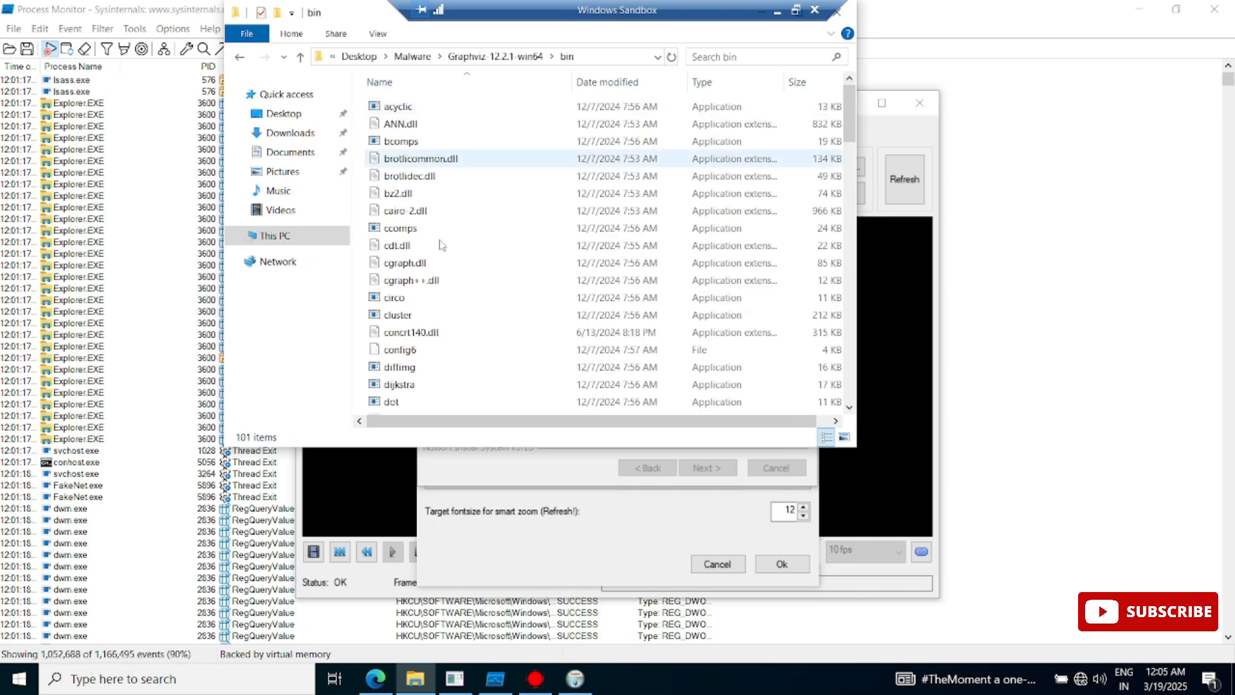
{"action": "left_click", "coordinate": [426, 406]}
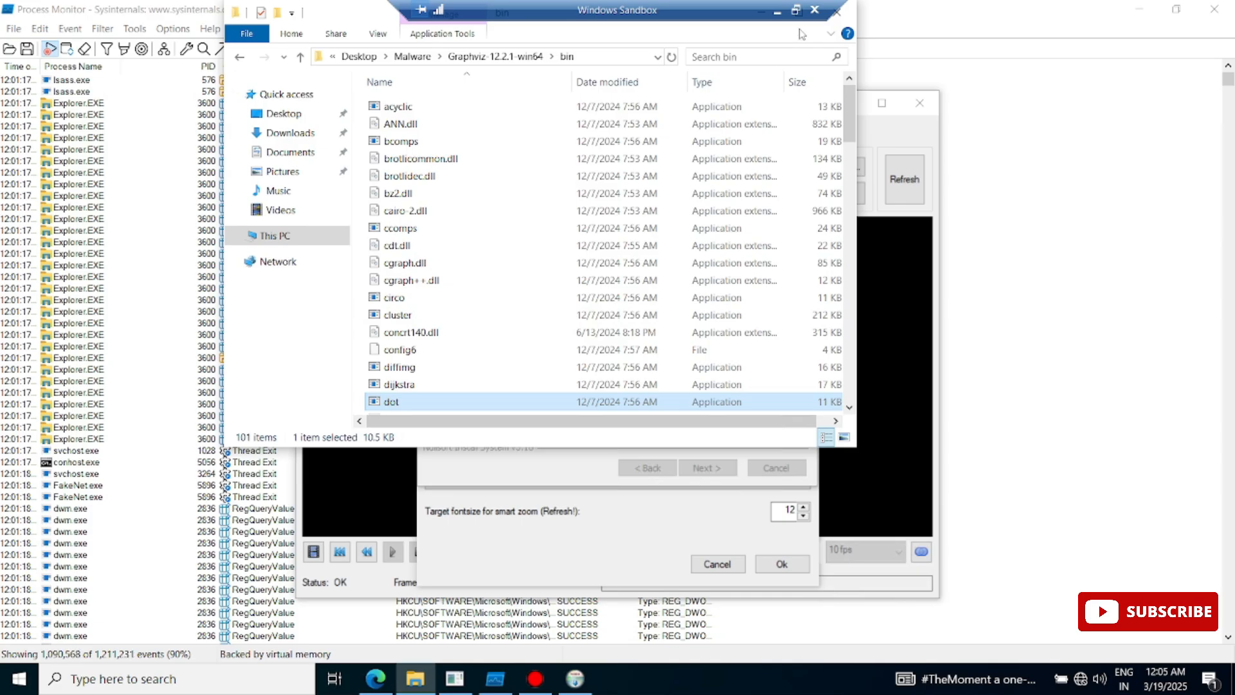
- Return to the Npcap 1.81 setup, show the installation details, and finish the wizard
{"action": "left_click", "coordinate": [541, 540]}
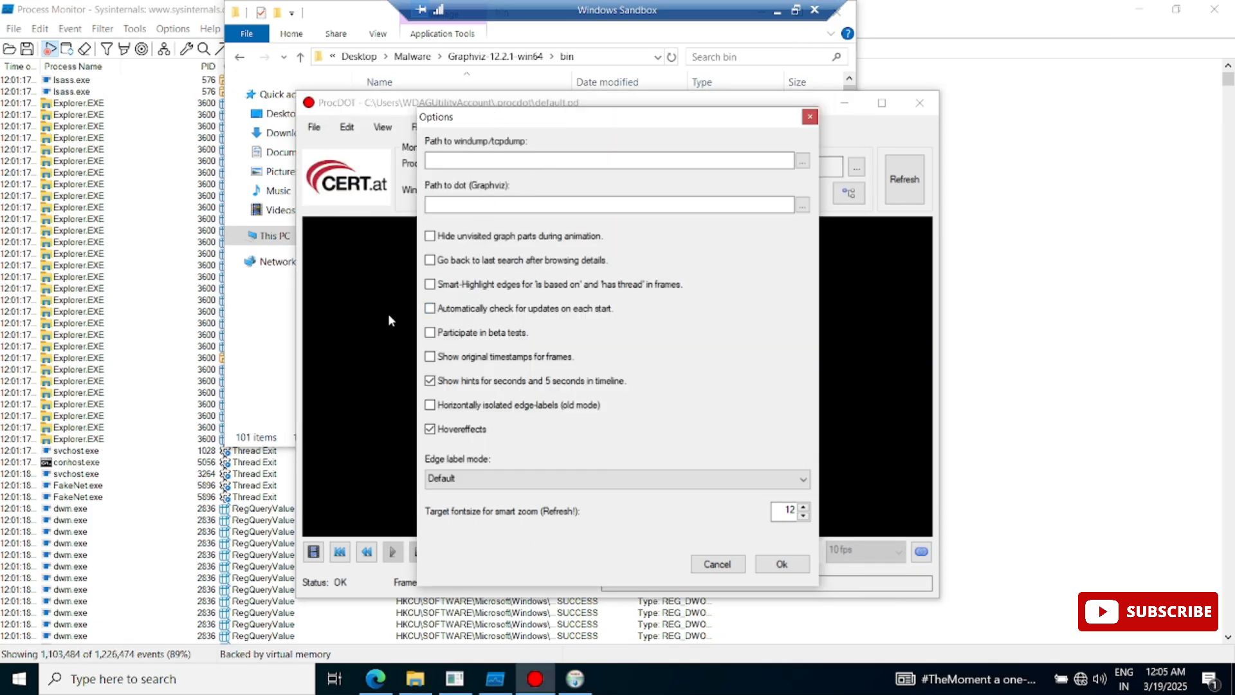
{"action": "left_click", "coordinate": [575, 683]}
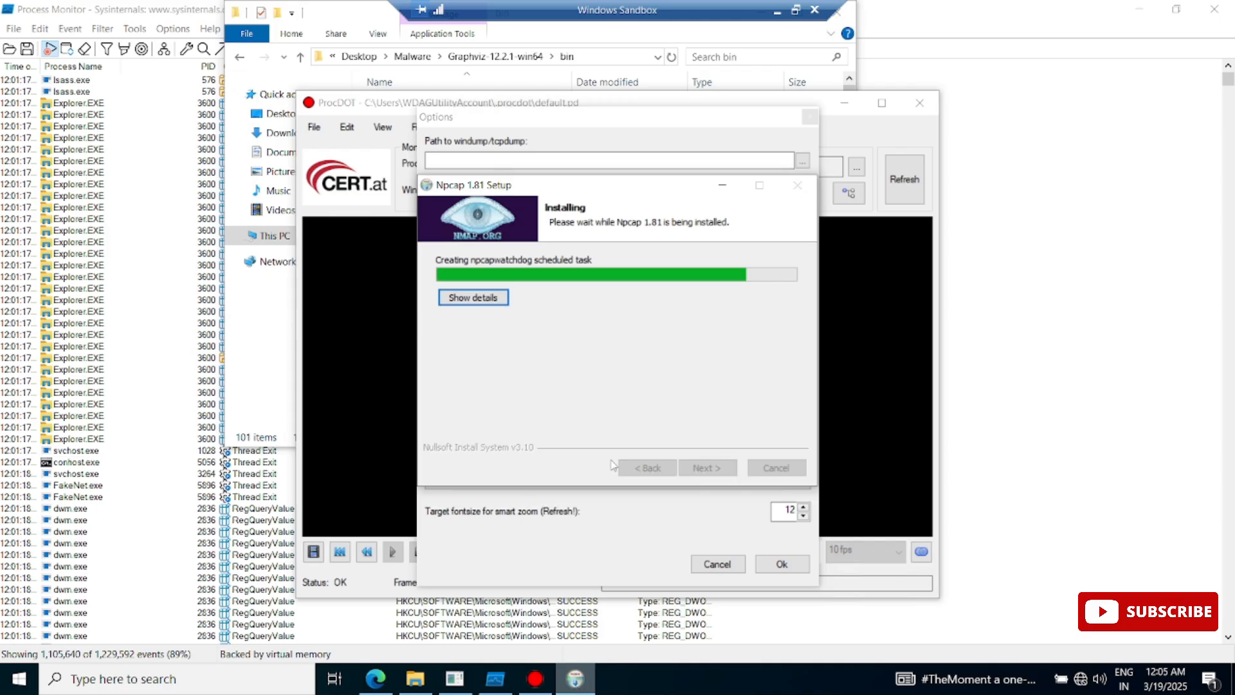
{"action": "left_click", "coordinate": [483, 297]}
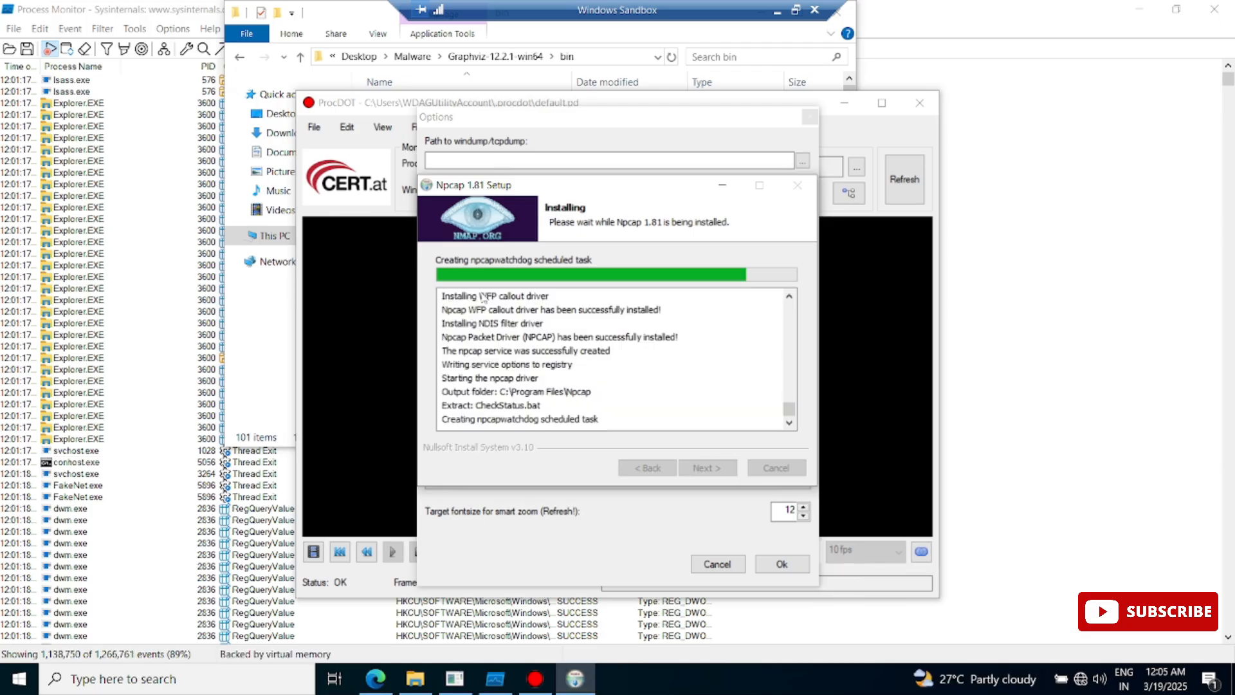
{"action": "left_click", "coordinate": [708, 468]}
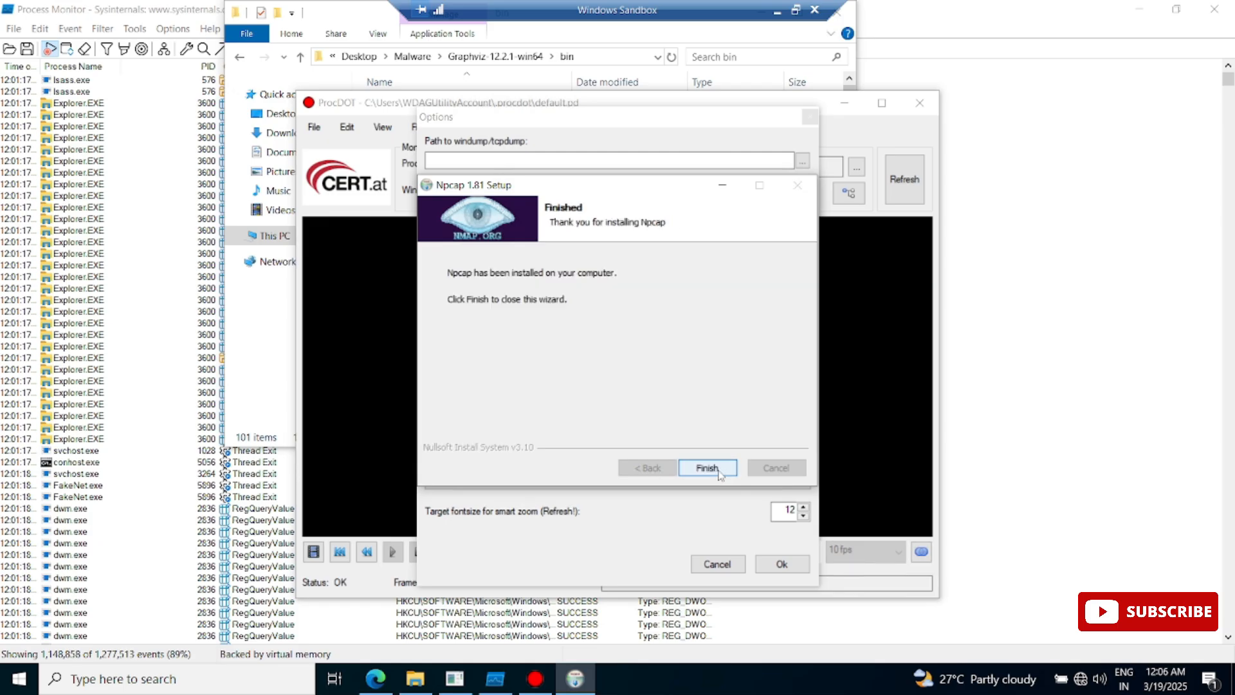
{"action": "left_click", "coordinate": [707, 468]}
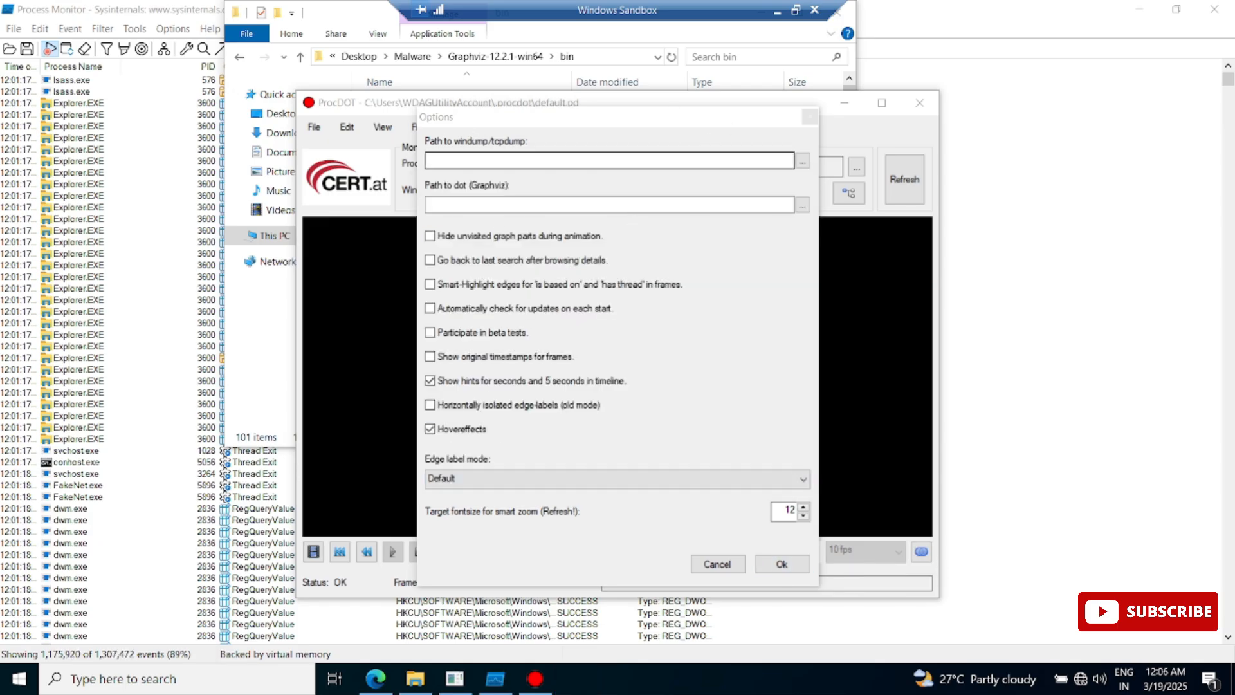
- Set ProcDOT's windump/tcpdump path to C:\Program Files\Npcap\NPFInstall.exe
{"action": "left_click", "coordinate": [802, 161]}
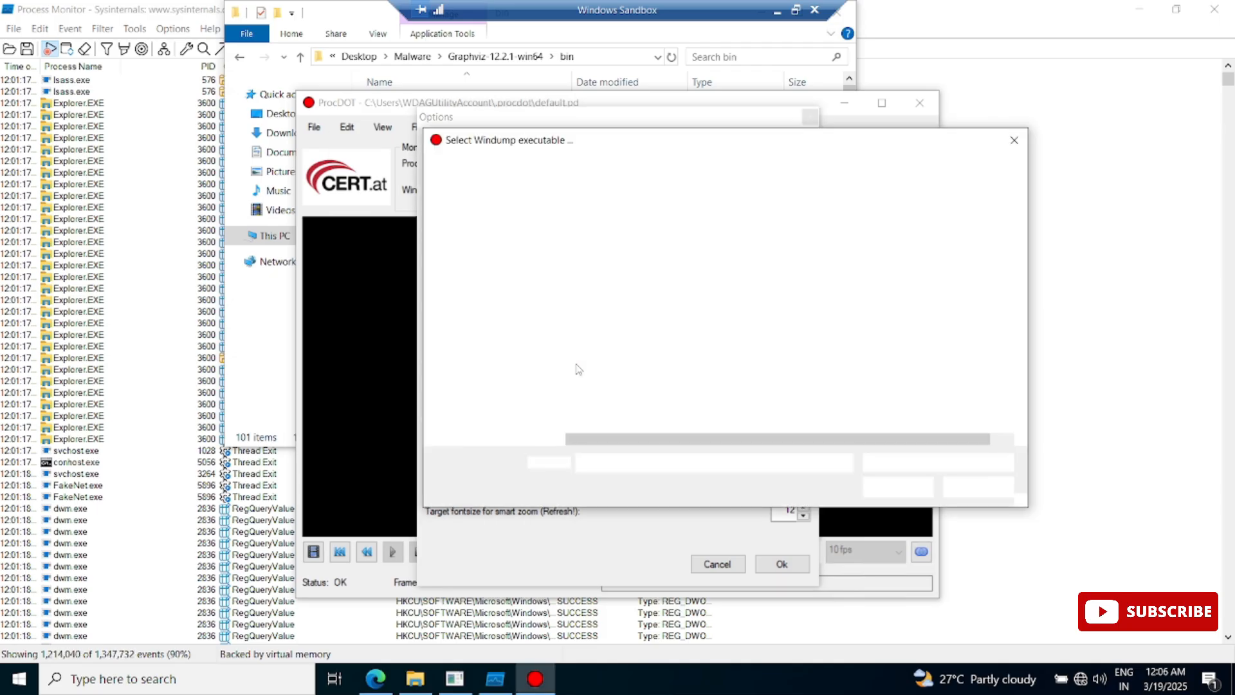
{"action": "left_click", "coordinate": [479, 369]}
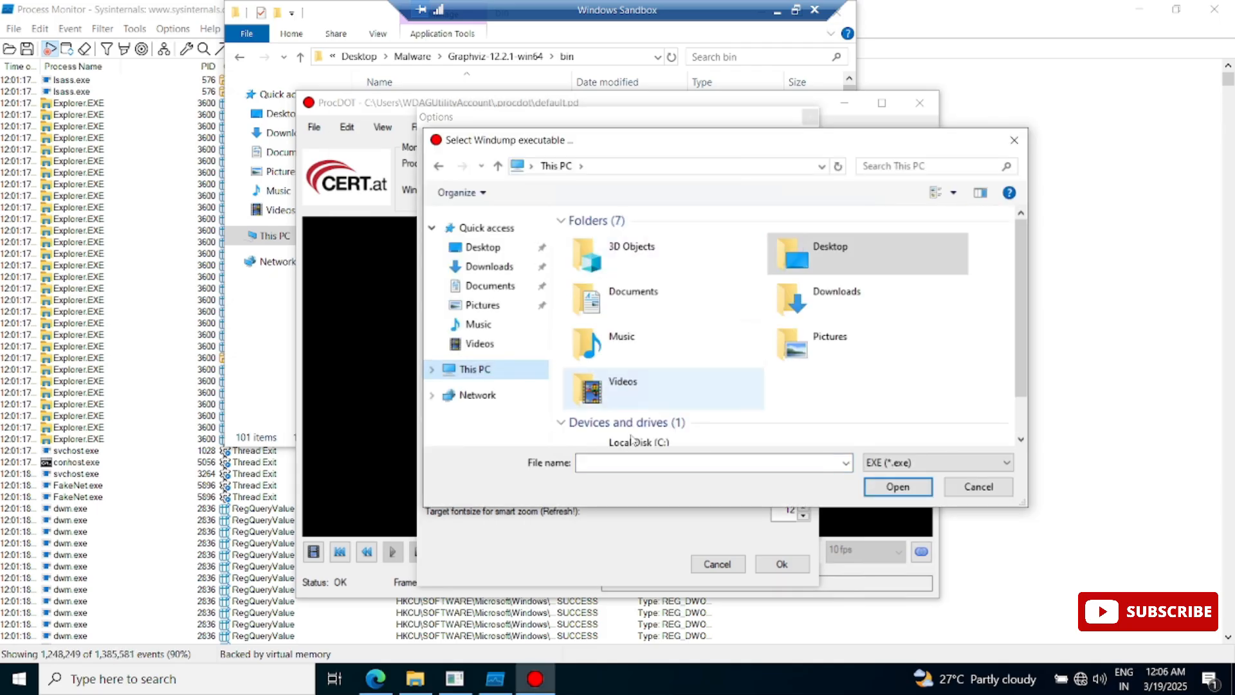
{"action": "double_click", "coordinate": [634, 444]}
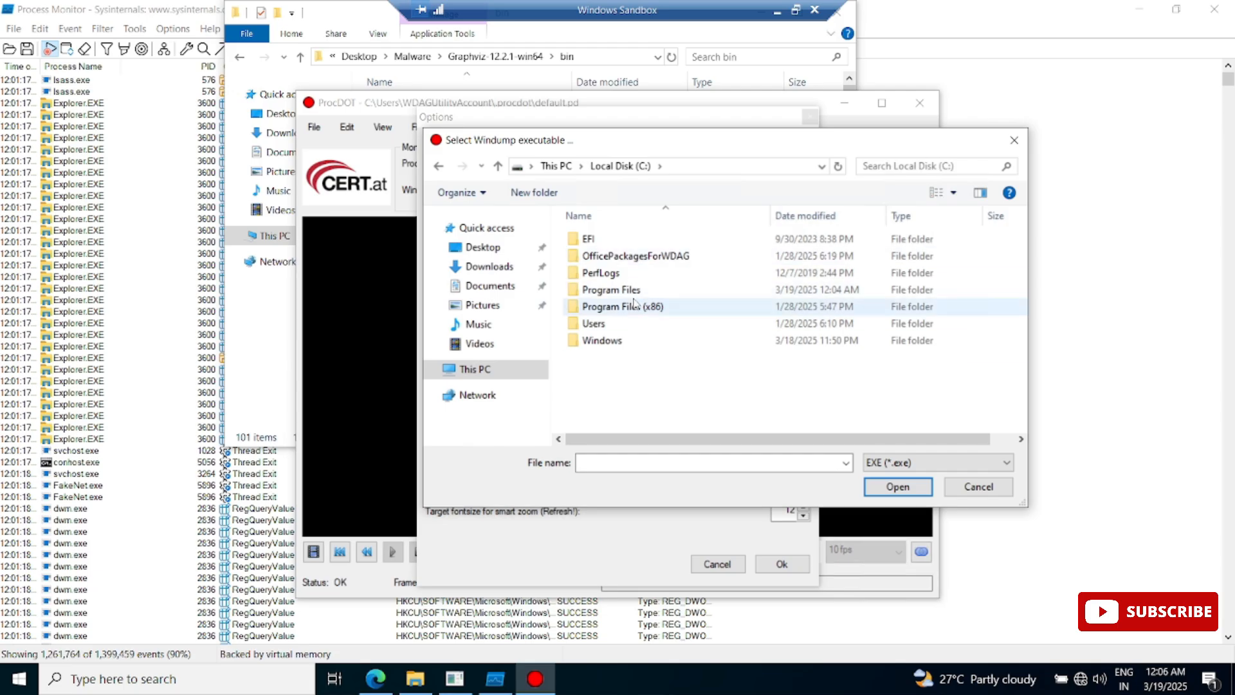
{"action": "double_click", "coordinate": [634, 295]}
{"action": "double_click", "coordinate": [633, 301]}
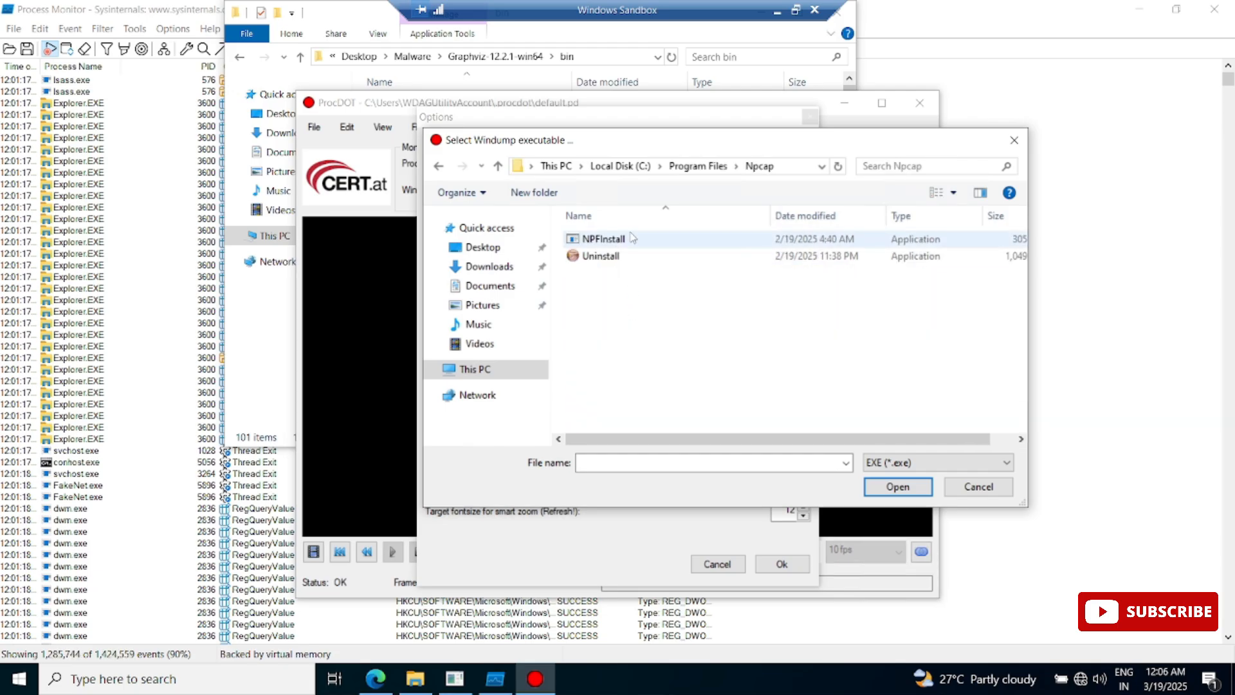
{"action": "left_click", "coordinate": [633, 238]}
{"action": "left_click", "coordinate": [897, 487]}
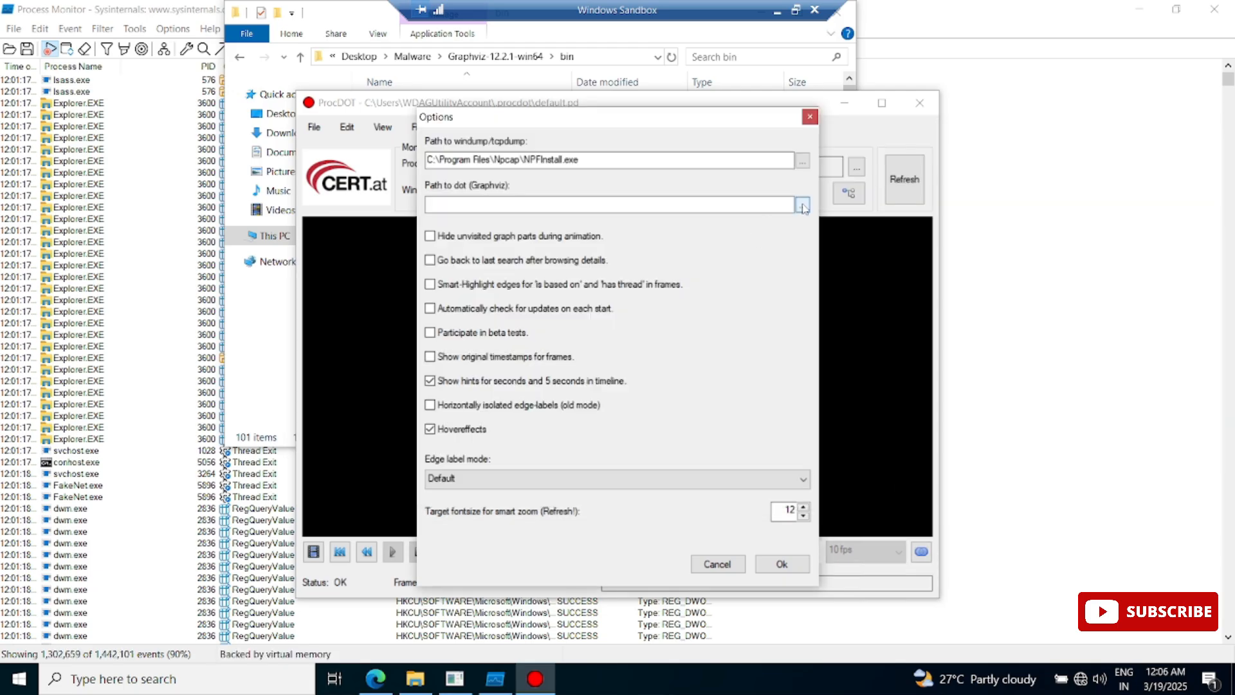
- Set ProcDOT's dot (Graphviz) path to dot.exe in Malware\Graphviz-12.2.1-win64\bin on the desktop, and save the options
{"action": "left_click", "coordinate": [802, 204]}
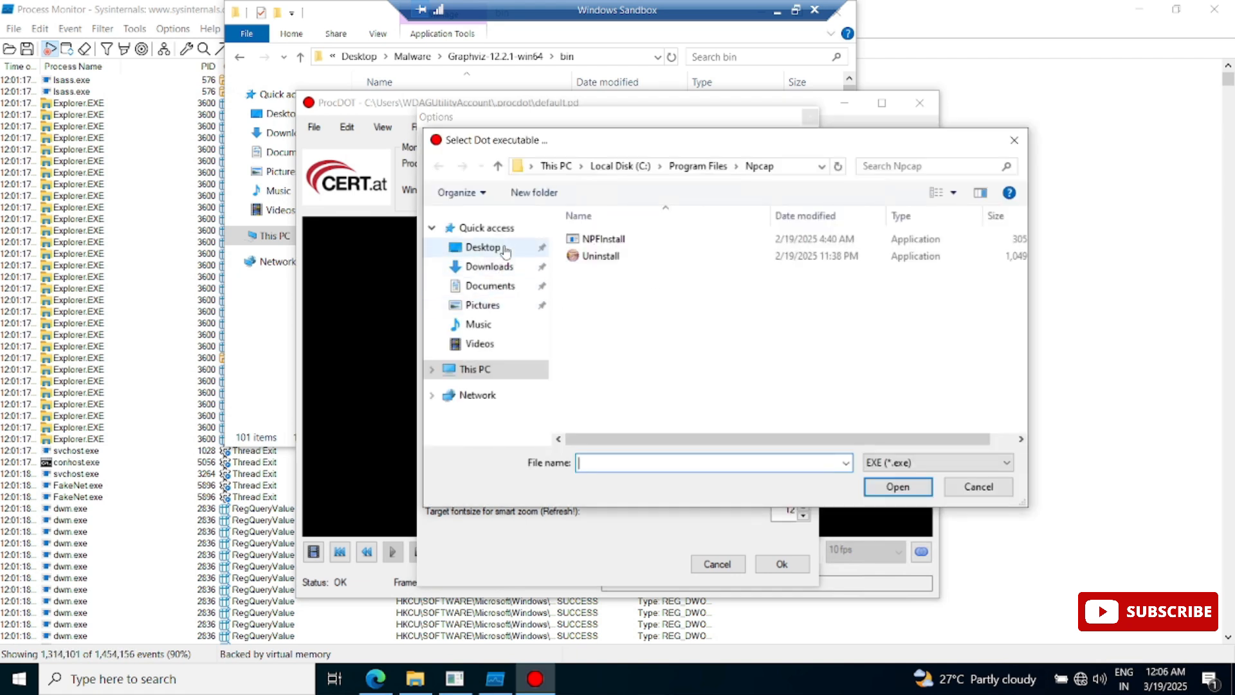
{"action": "left_click", "coordinate": [482, 248]}
{"action": "double_click", "coordinate": [601, 239]}
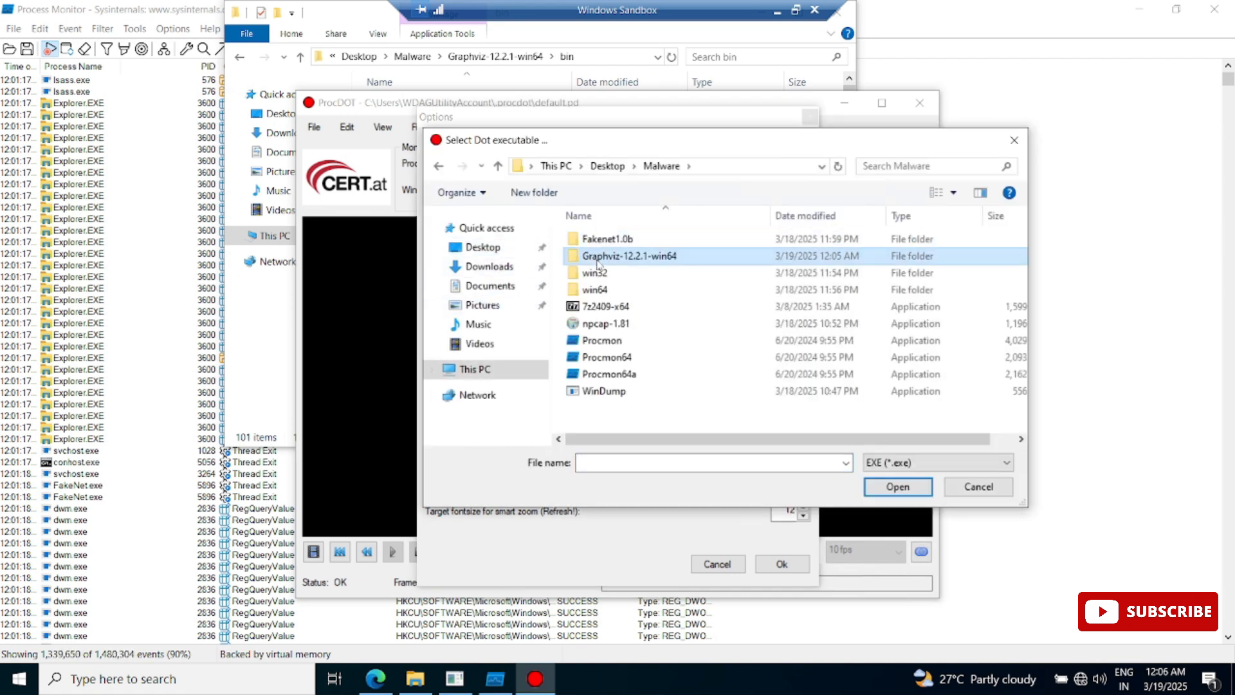
{"action": "double_click", "coordinate": [621, 256]}
{"action": "double_click", "coordinate": [624, 240]}
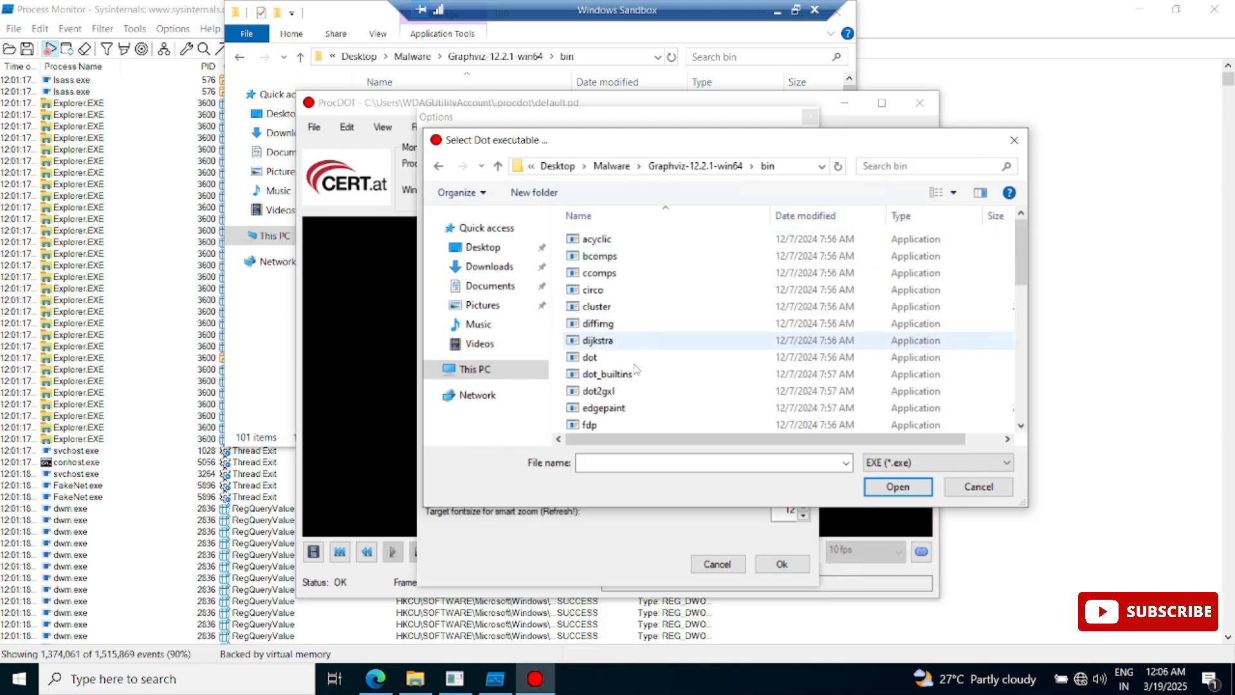
{"action": "left_click", "coordinate": [634, 359]}
{"action": "left_click", "coordinate": [903, 486]}
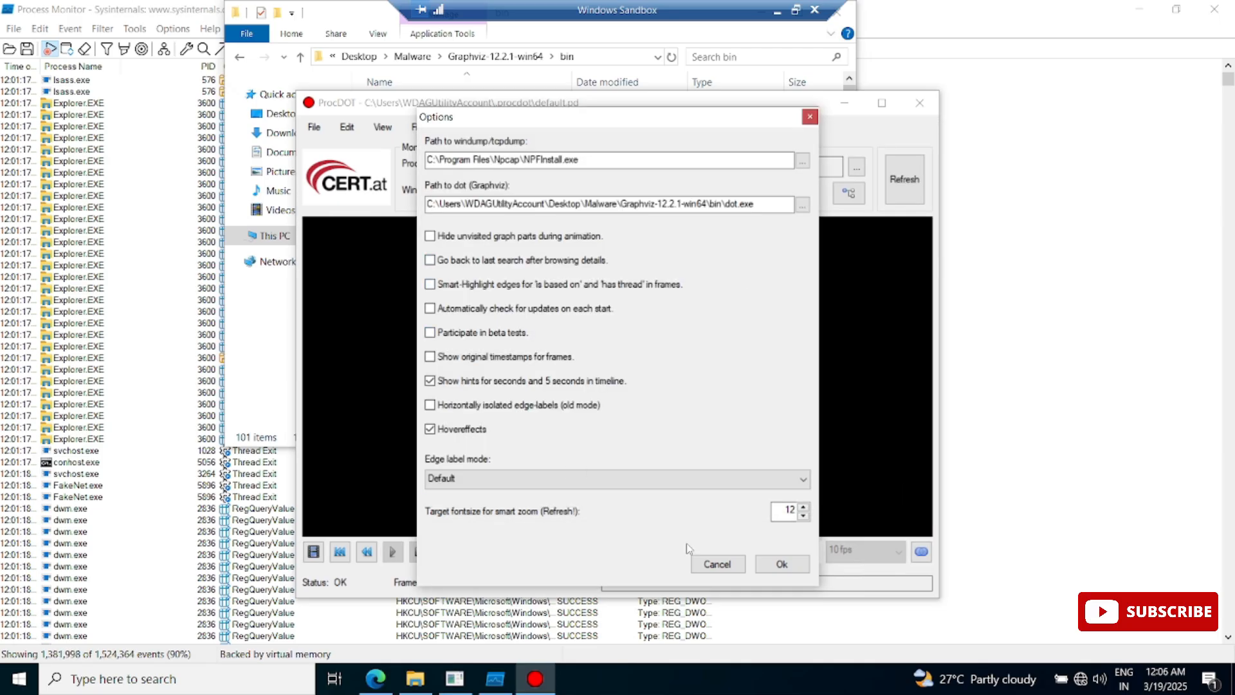
{"action": "left_click", "coordinate": [773, 568]}
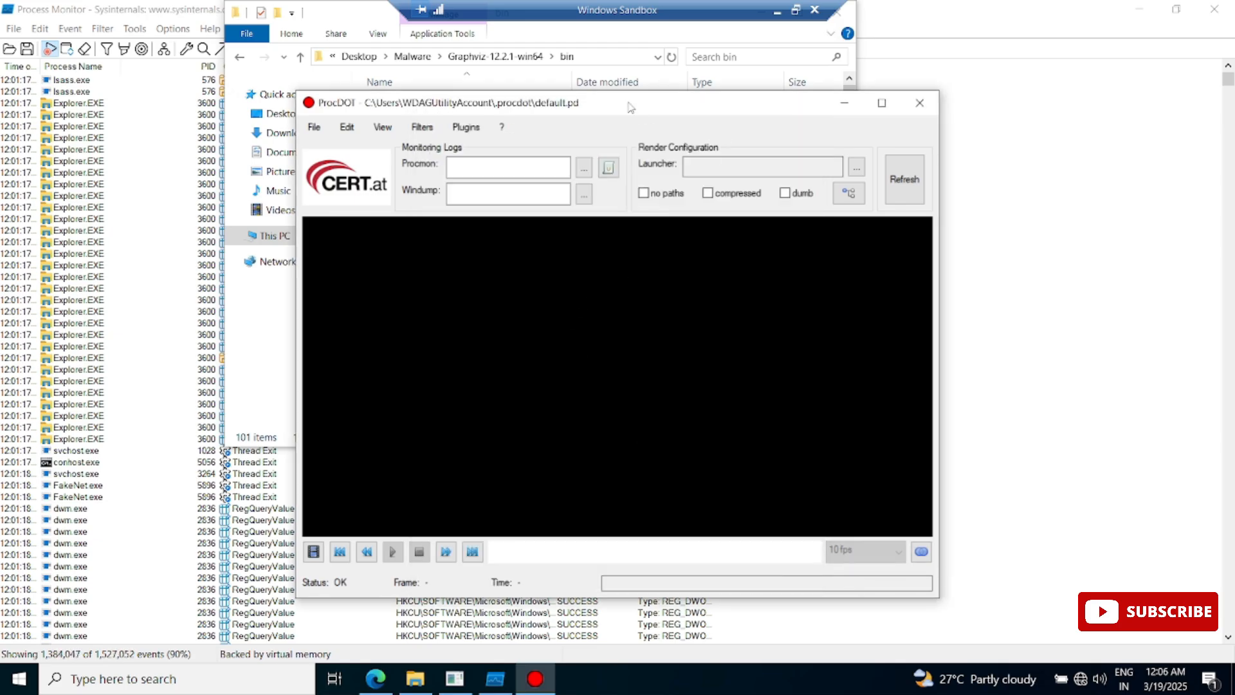
- Switch to Process Monitor, turn off Show Resolved Network Addresses, and add the Session ID and Thread ID columns
{"action": "left_click_drag", "start_coordinate": [630, 107], "coordinate": [902, 127]}
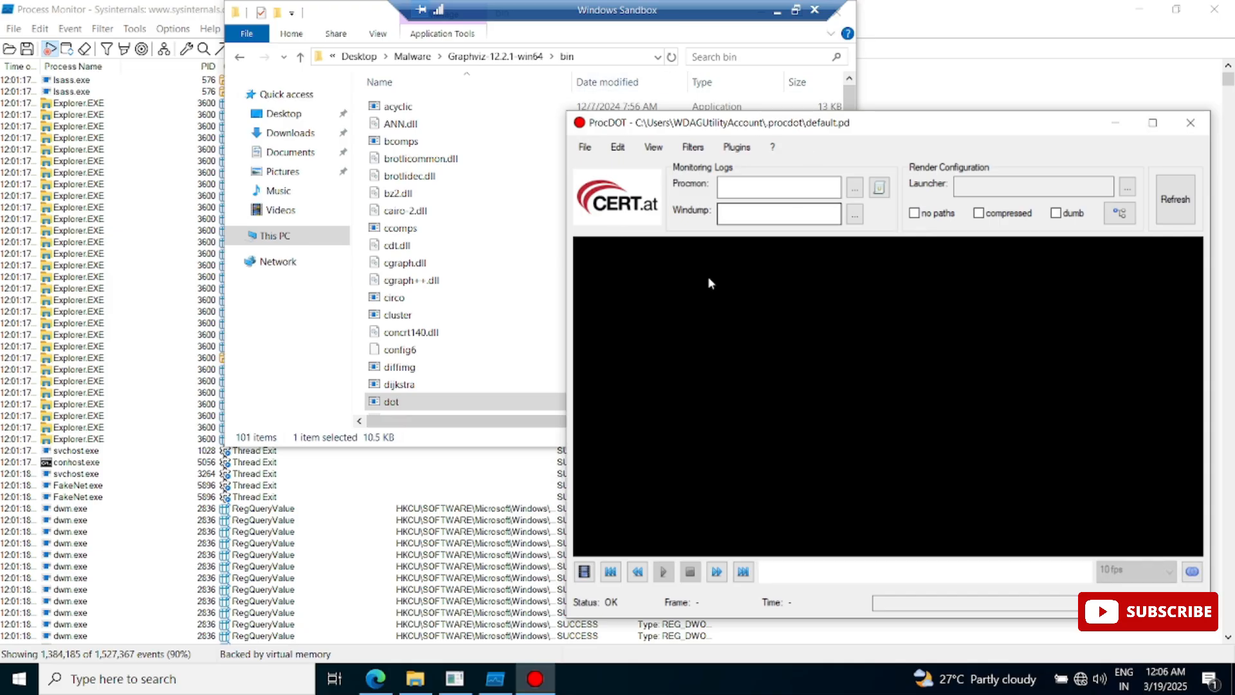
{"action": "left_click", "coordinate": [283, 374]}
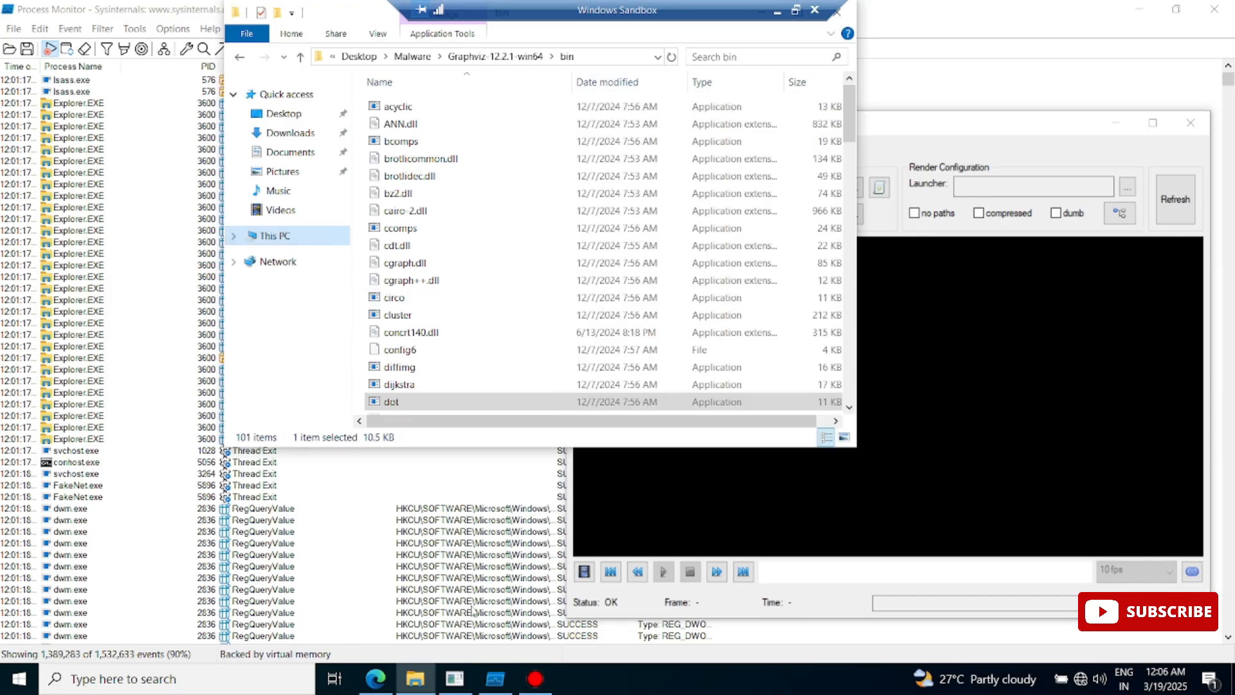
{"action": "left_click", "coordinate": [490, 680]}
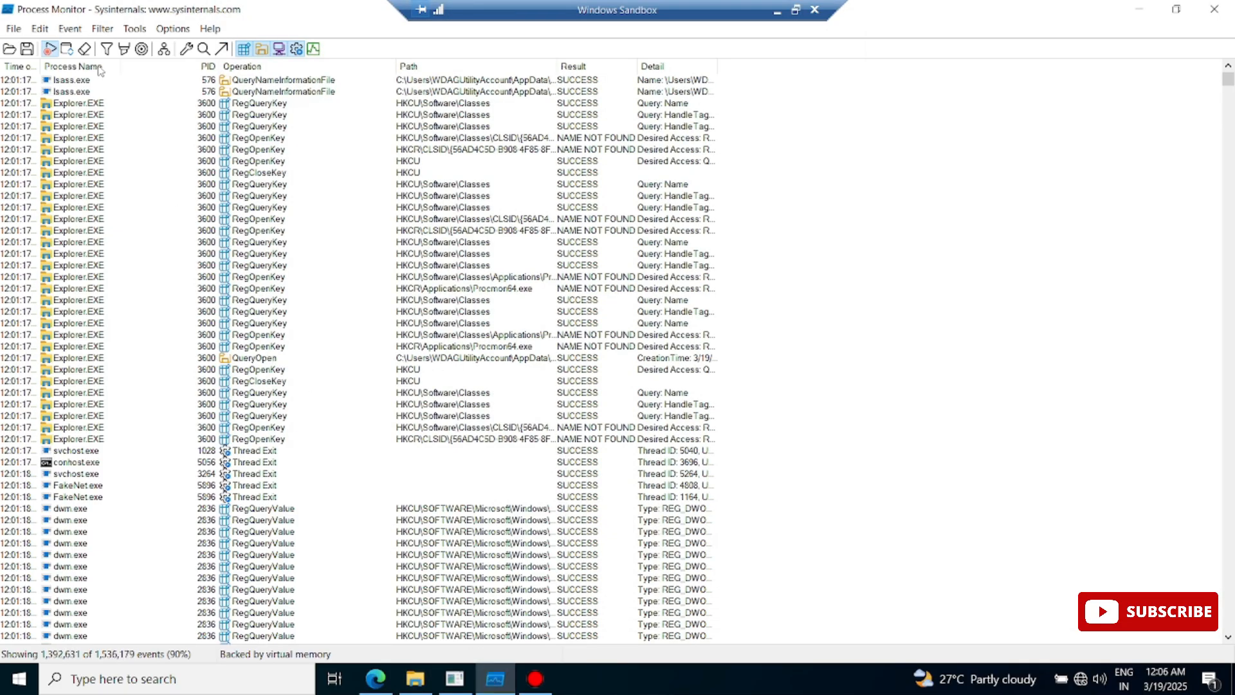
{"action": "left_click", "coordinate": [183, 28]}
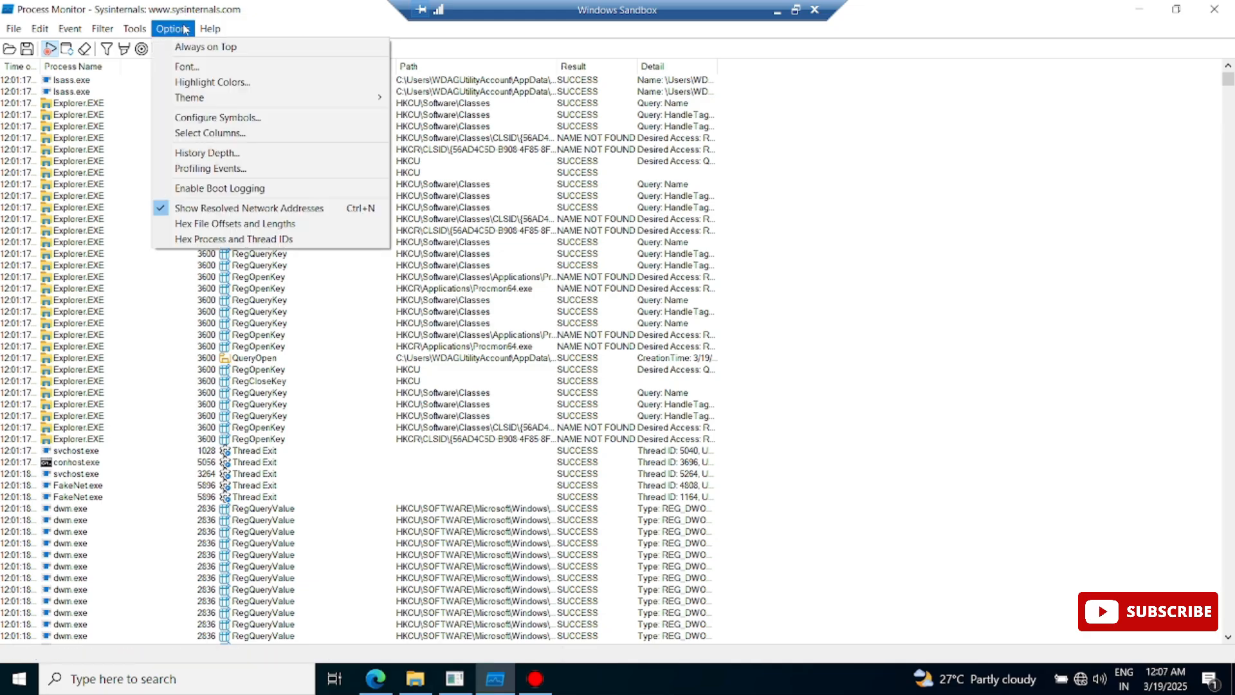
{"action": "left_click", "coordinate": [209, 209]}
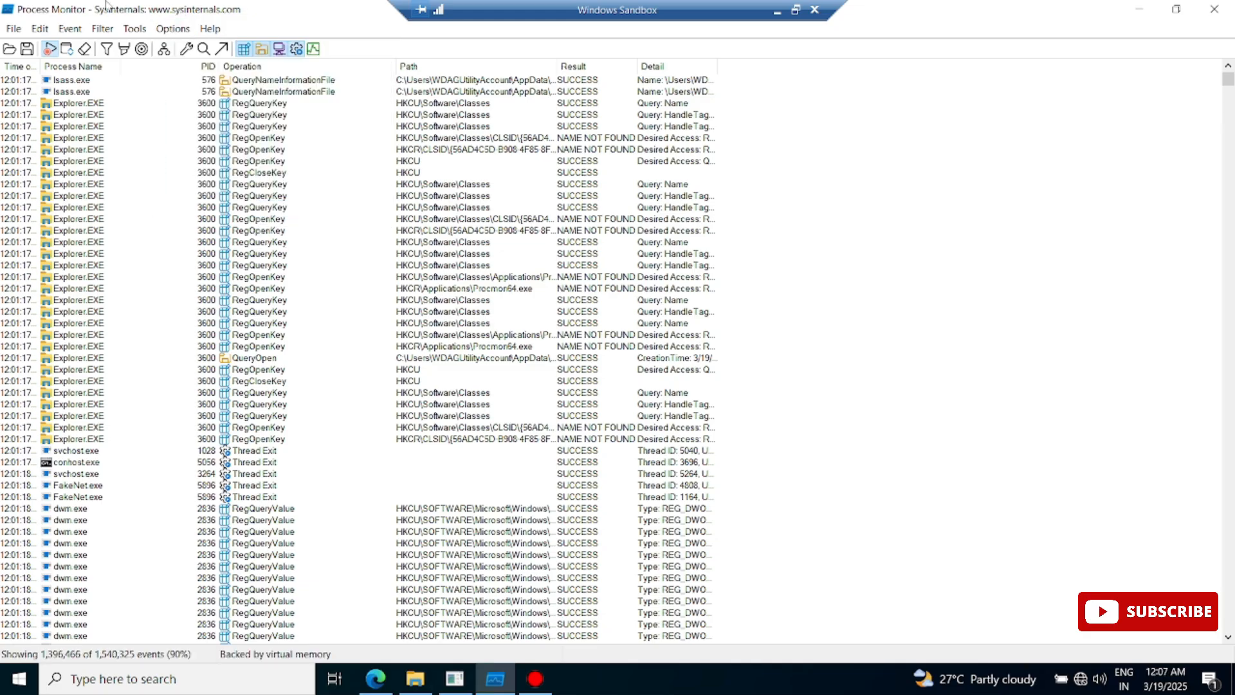
{"action": "left_click", "coordinate": [122, 31]}
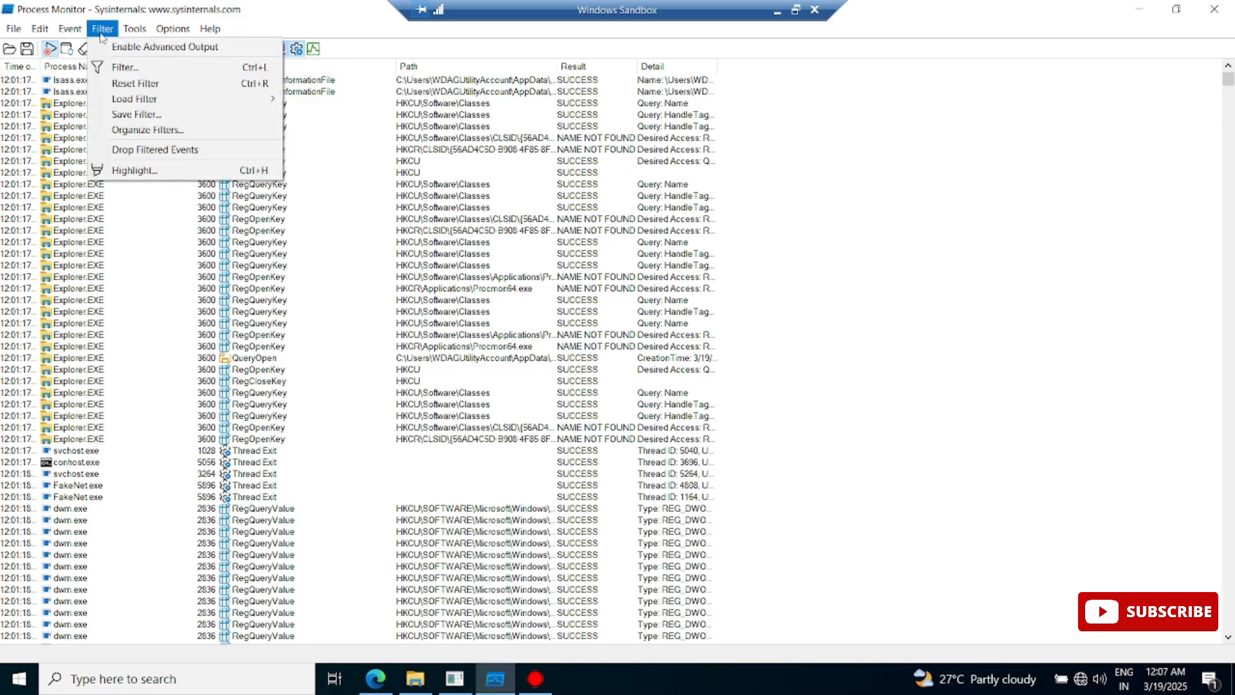
{"action": "mouse_move", "coordinate": [191, 30]}
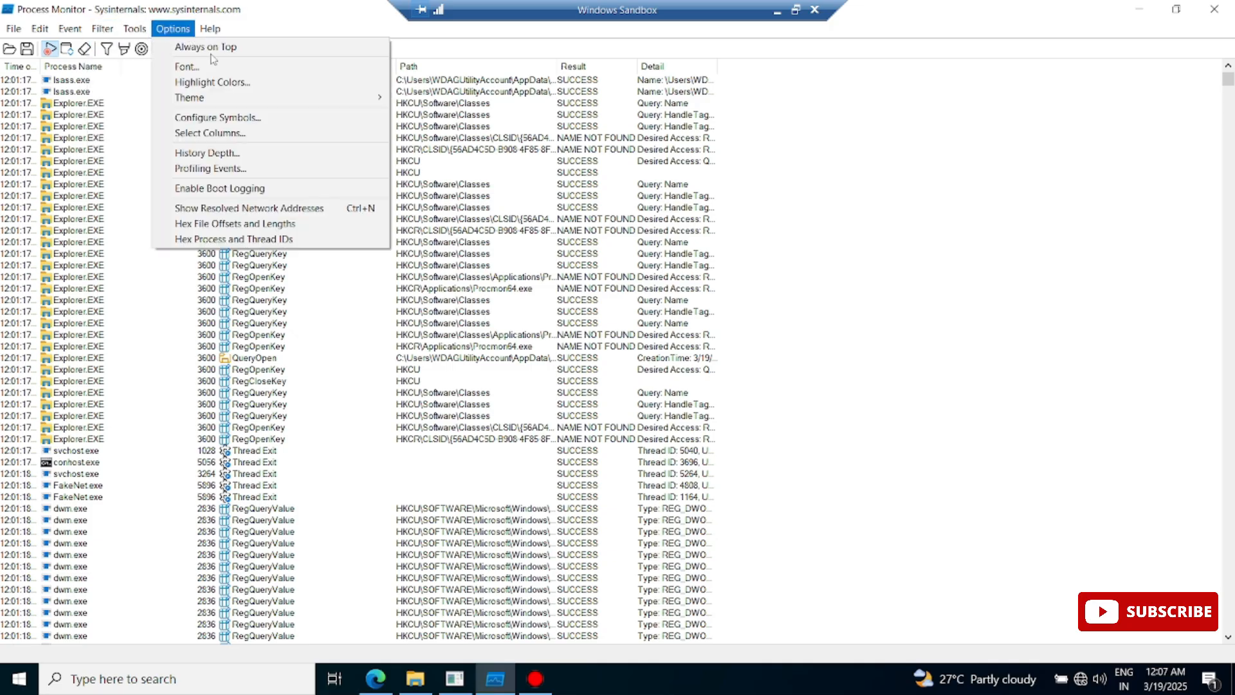
{"action": "left_click", "coordinate": [254, 138]}
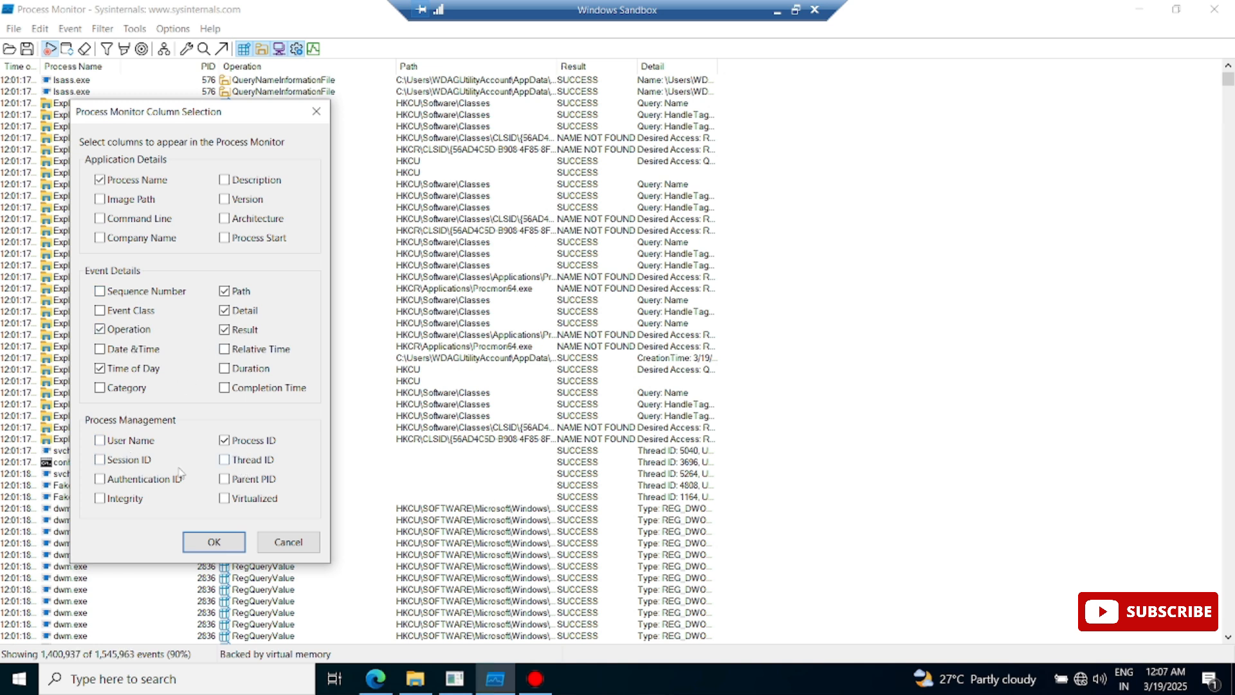
{"action": "left_click", "coordinate": [240, 460]}
{"action": "left_click", "coordinate": [212, 541]}
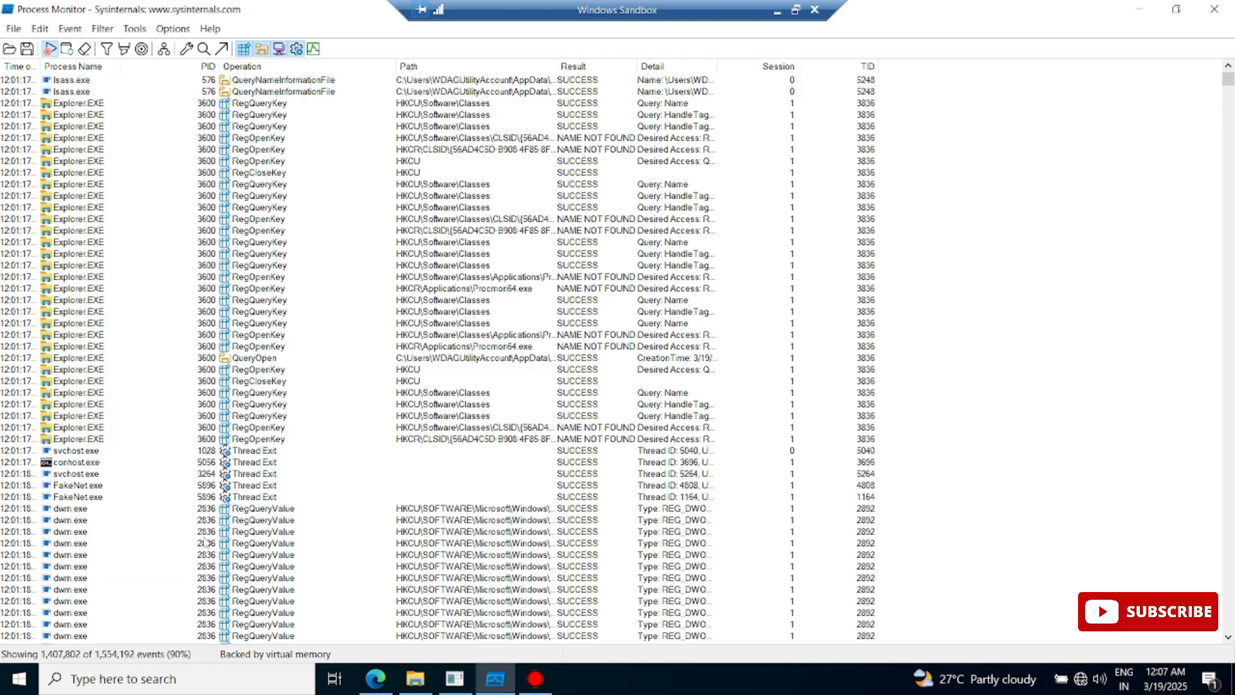
- Clear Process Monitor's captured events, and run the abc, efg and xyz samples from Downloads, closing the Teams window
{"action": "left_click", "coordinate": [83, 49]}
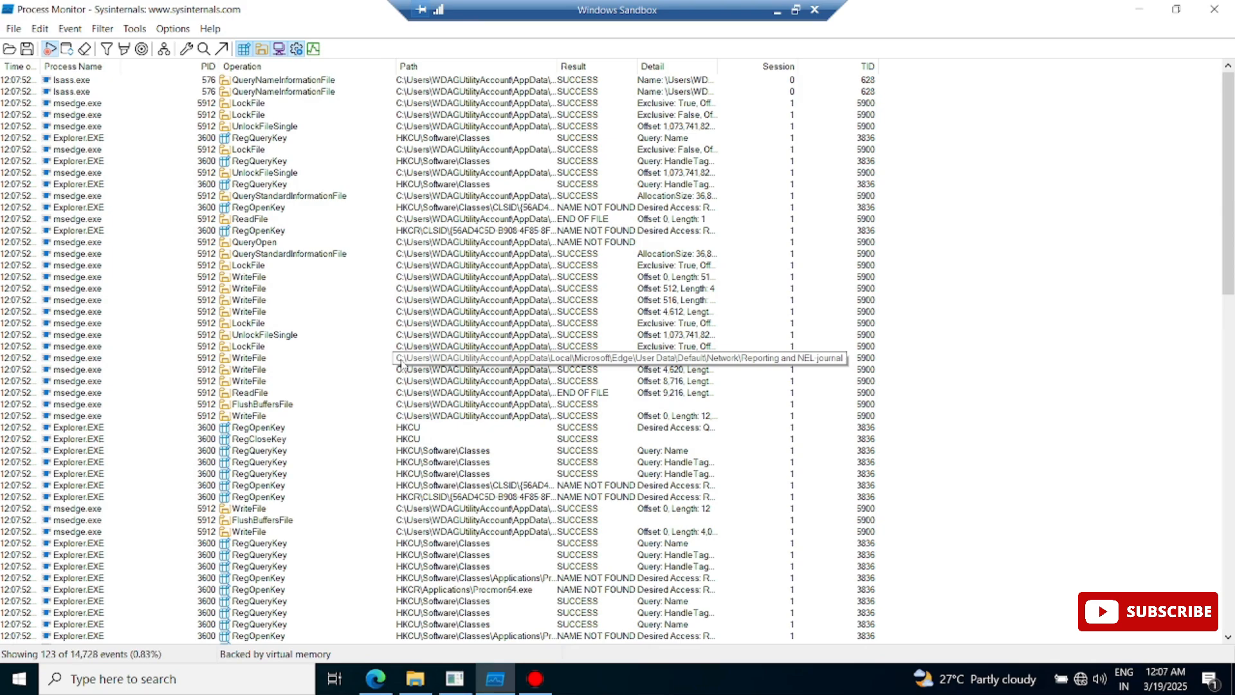
{"action": "left_click", "coordinate": [415, 679]}
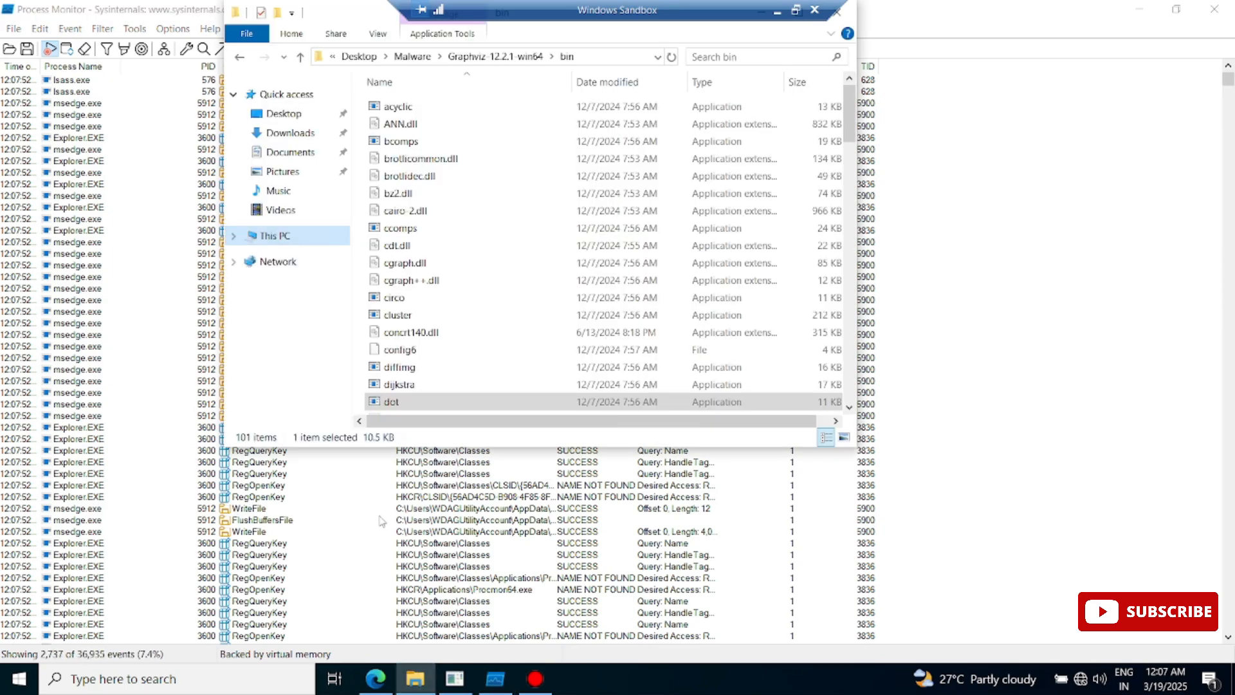
{"action": "left_click", "coordinate": [290, 132]}
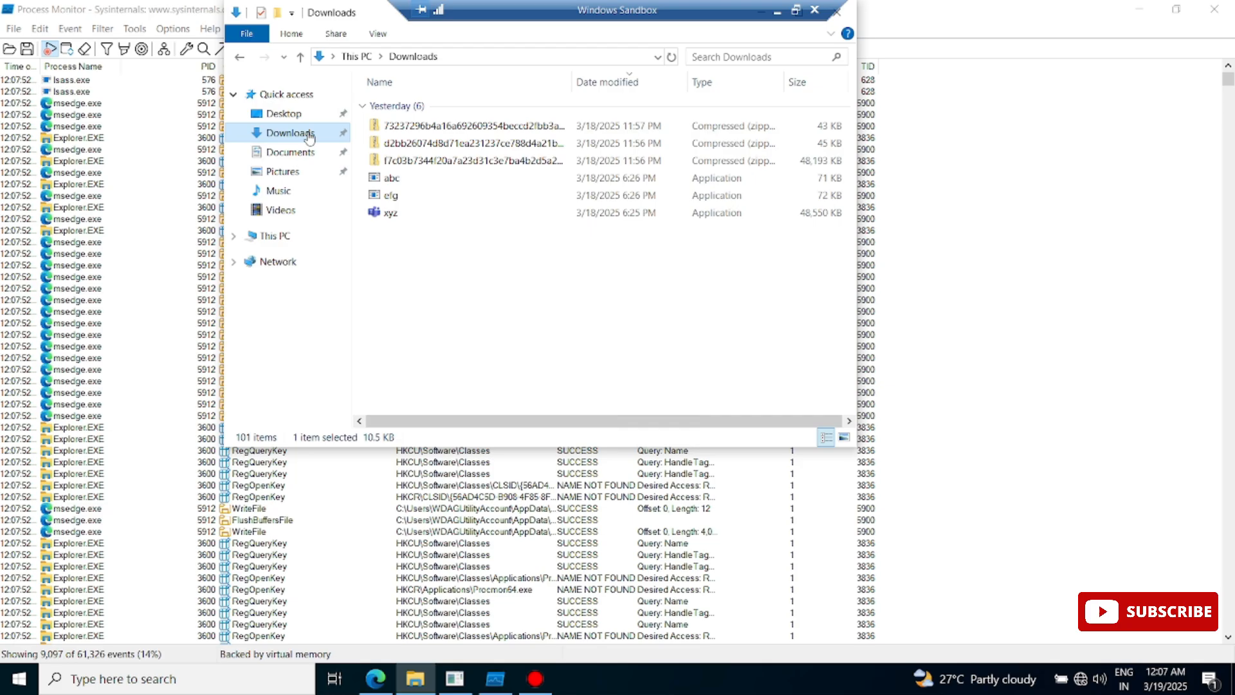
{"action": "double_click", "coordinate": [414, 184]}
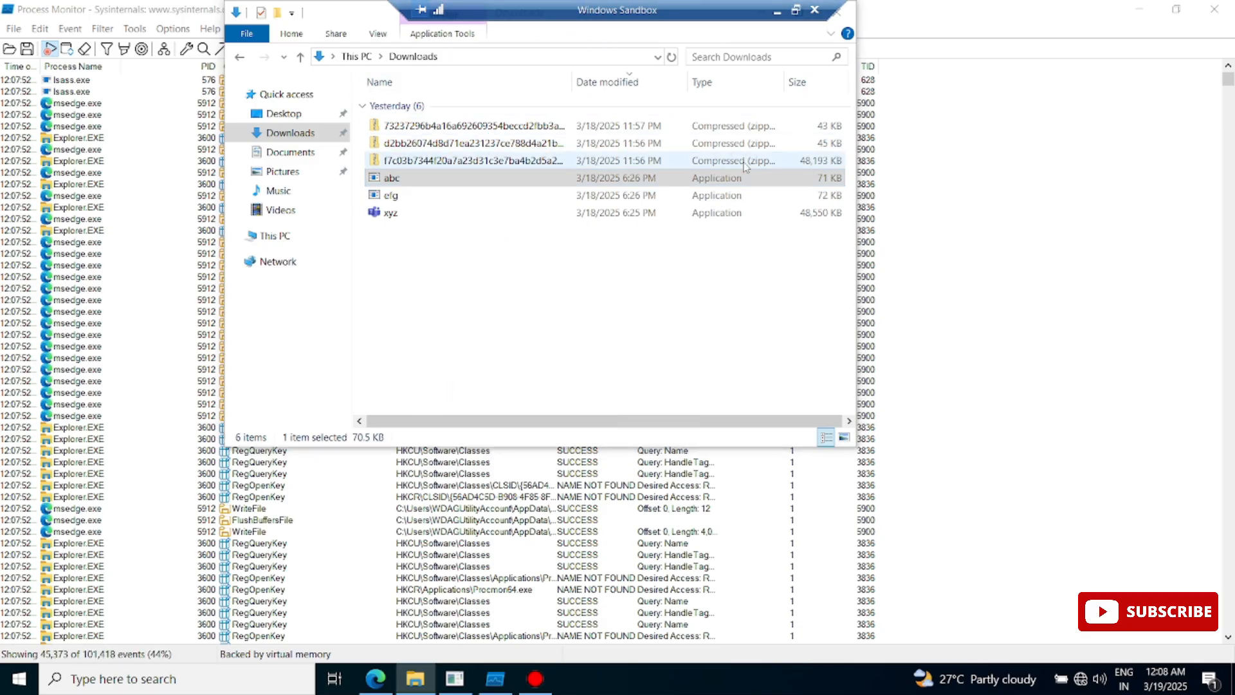
{"action": "left_click", "coordinate": [692, 195]}
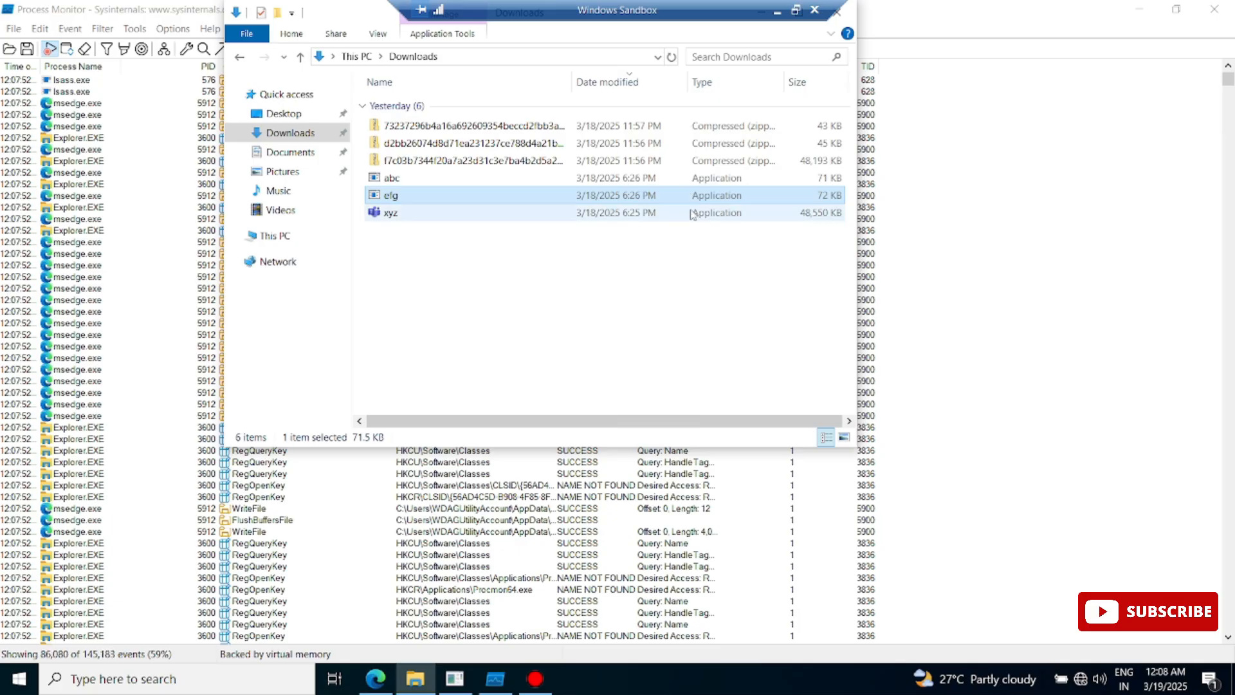
{"action": "left_click", "coordinate": [656, 213]}
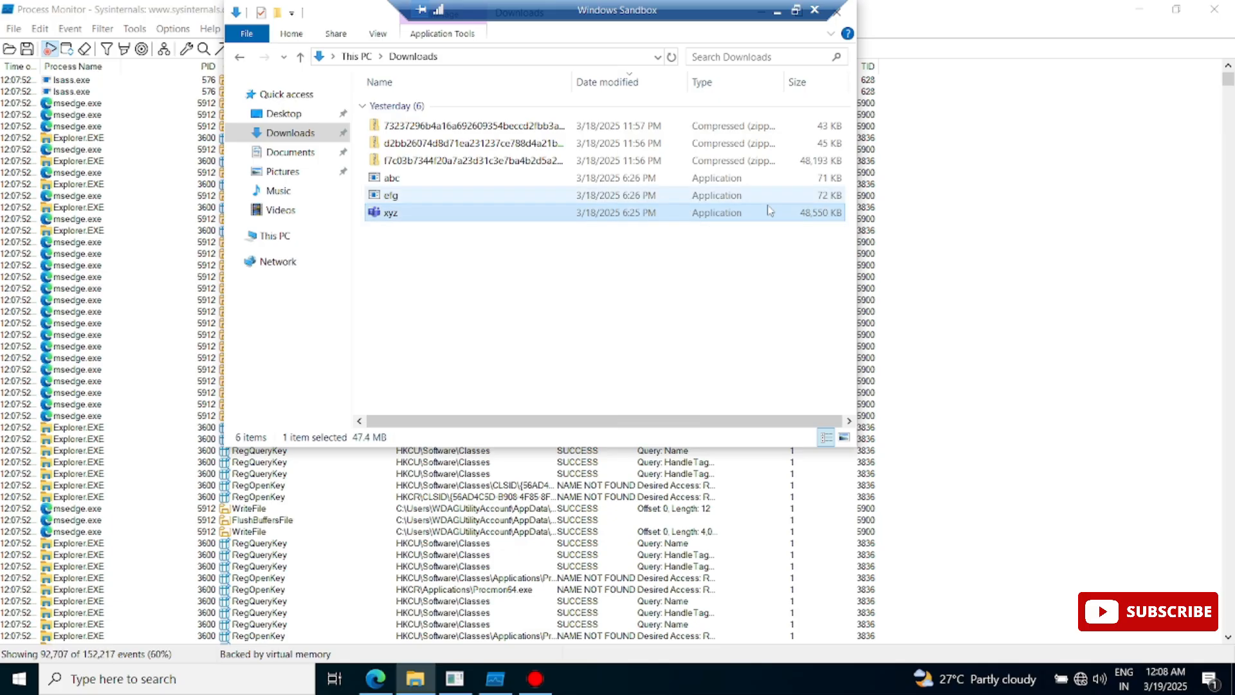
{"action": "double_click", "coordinate": [438, 215]}
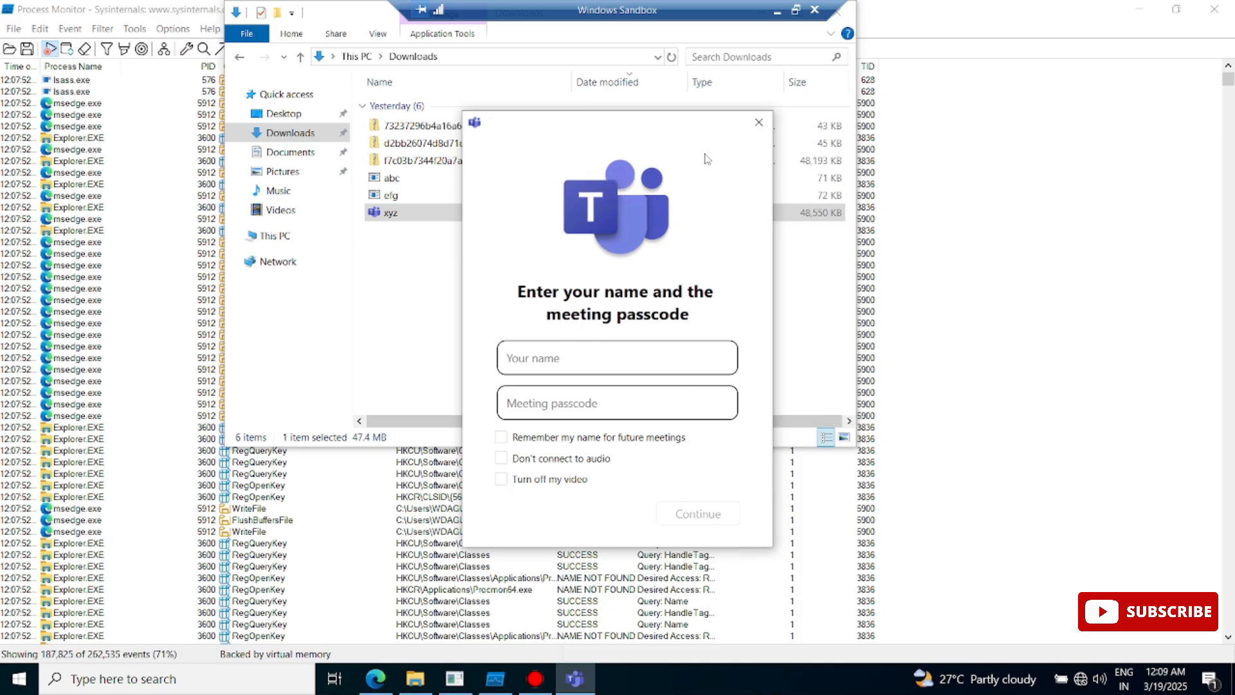
{"action": "left_click", "coordinate": [758, 123]}
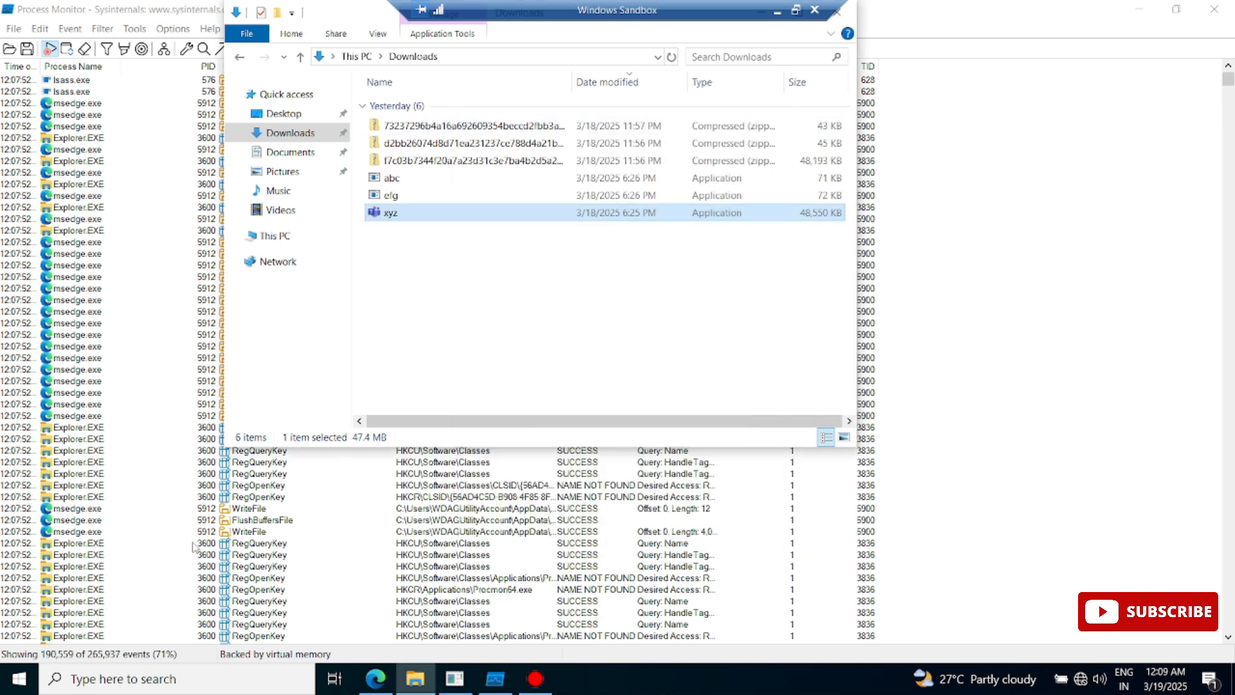
{"action": "left_click", "coordinate": [19, 679]}
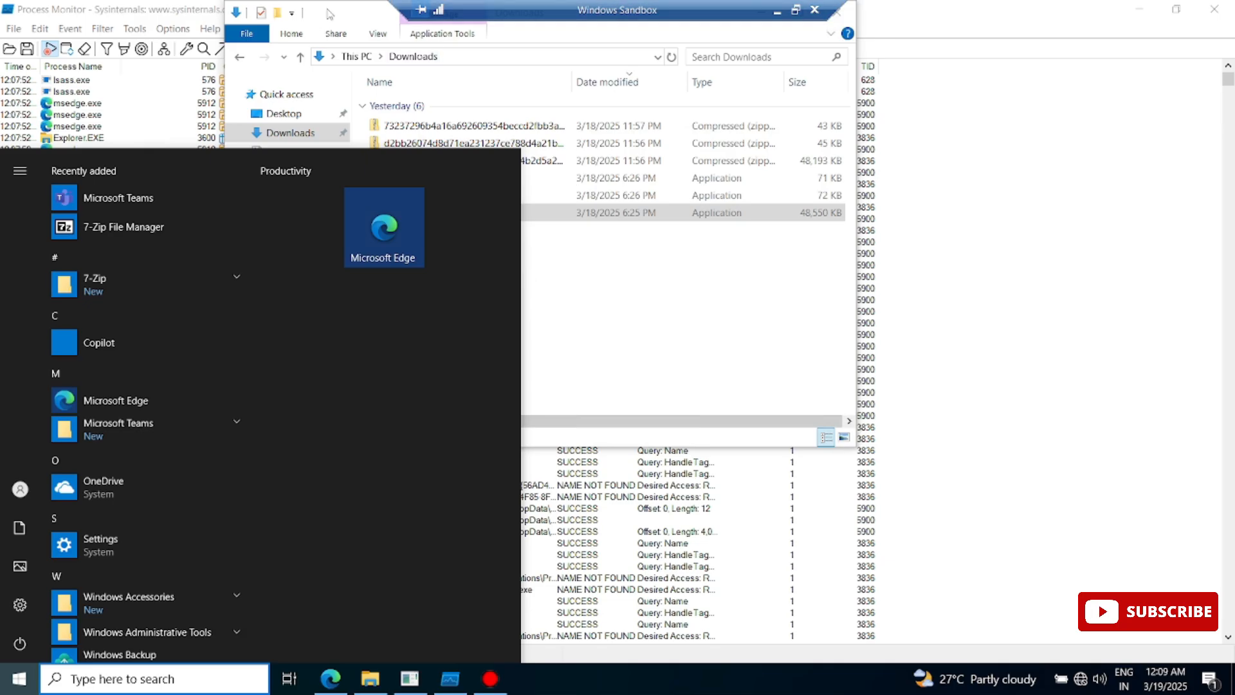
- Stop Process Monitor's event capture and save the events displayed by the current filter as the CSV file Logfile in the Malware folder
{"action": "left_click_drag", "start_coordinate": [328, 10], "coordinate": [548, 76]}
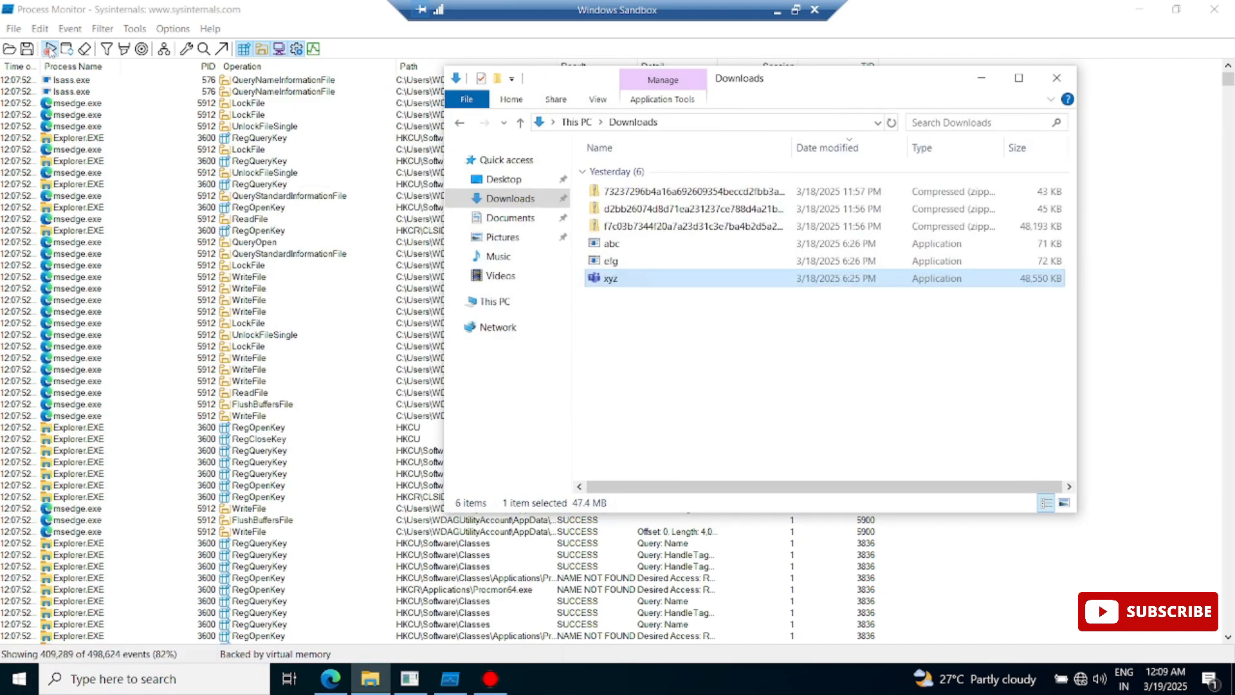
{"action": "left_click", "coordinate": [50, 50]}
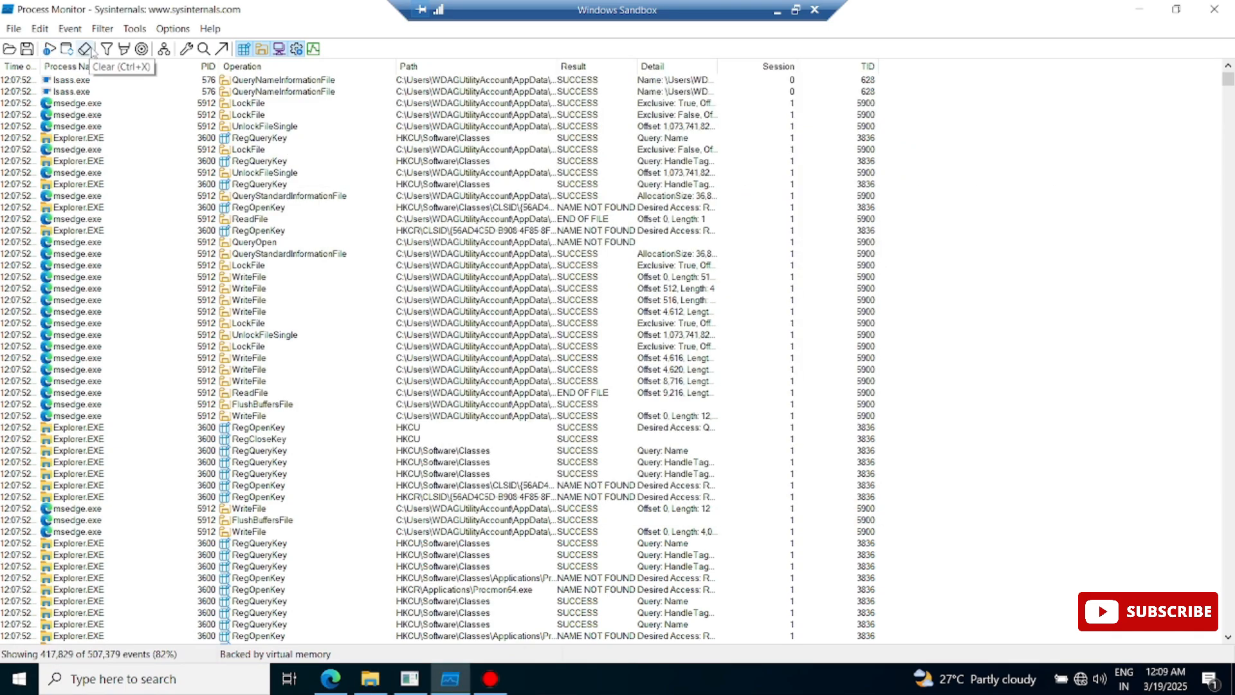
{"action": "left_click", "coordinate": [9, 30]}
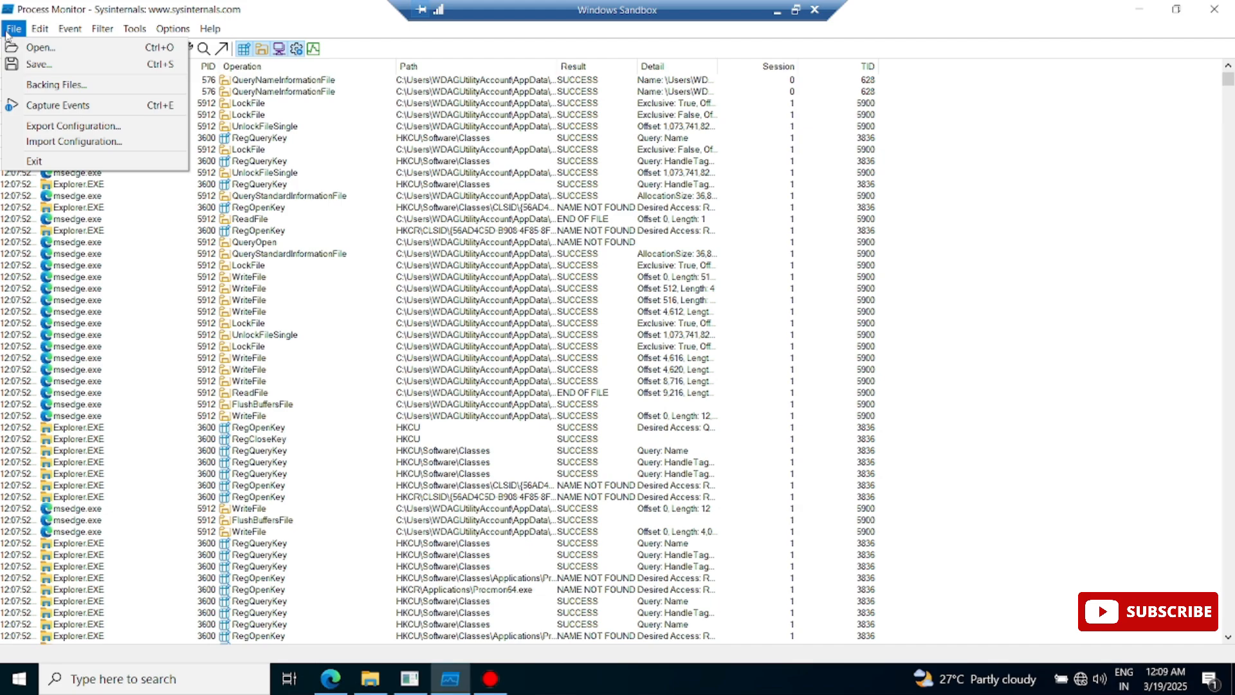
{"action": "left_click", "coordinate": [41, 65]}
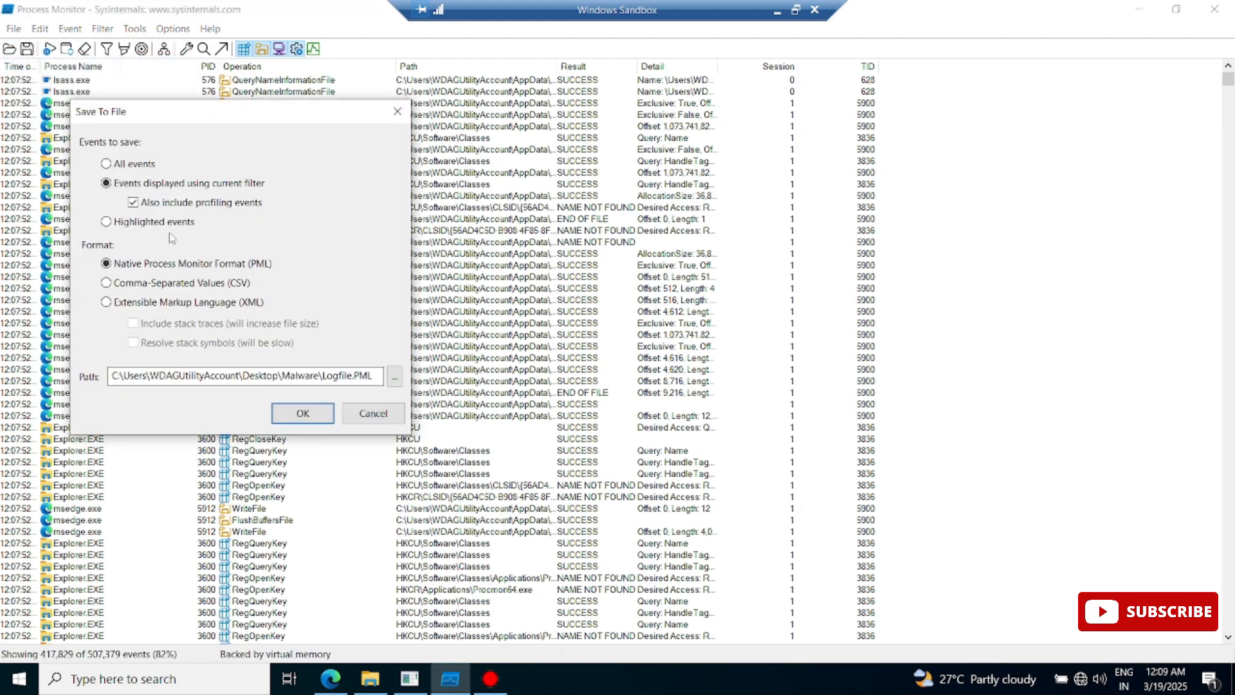
{"action": "left_click", "coordinate": [200, 287]}
{"action": "left_click", "coordinate": [285, 415]}
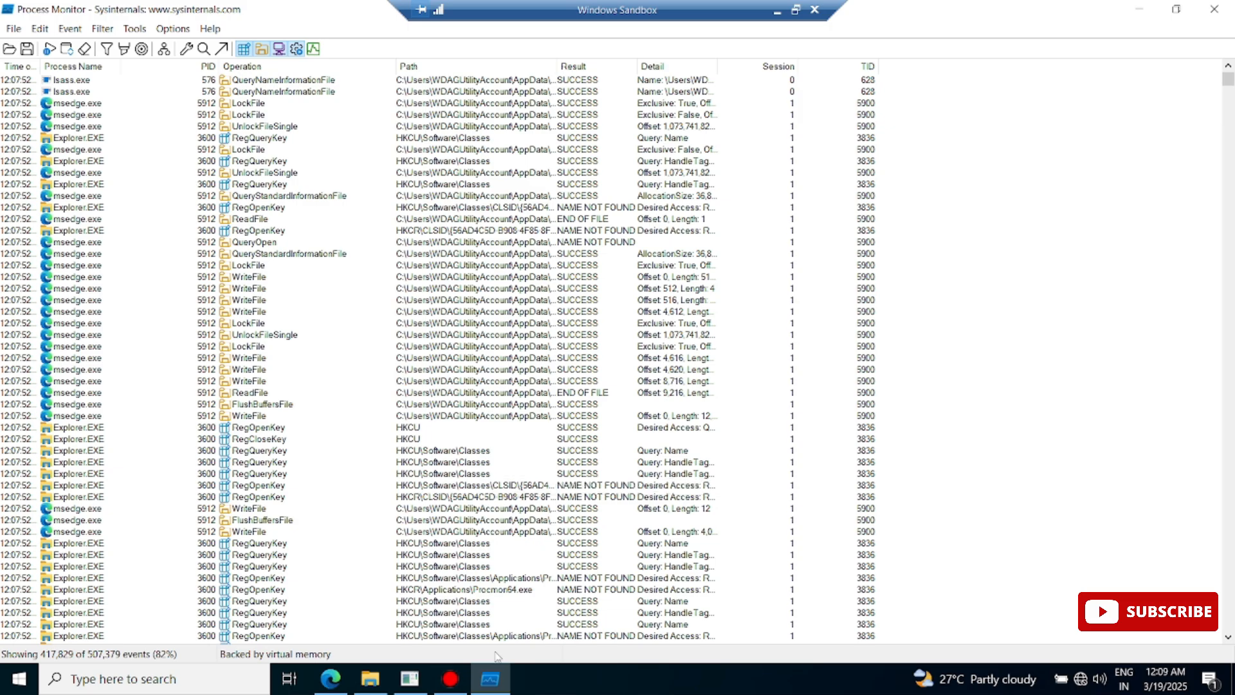
- Switch to ProcDOT and load Logfile.CSV from the desktop's Malware folder as the Procmon monitoring log
{"action": "left_click", "coordinate": [450, 679]}
{"action": "left_click_drag", "start_coordinate": [705, 126], "coordinate": [336, 132]}
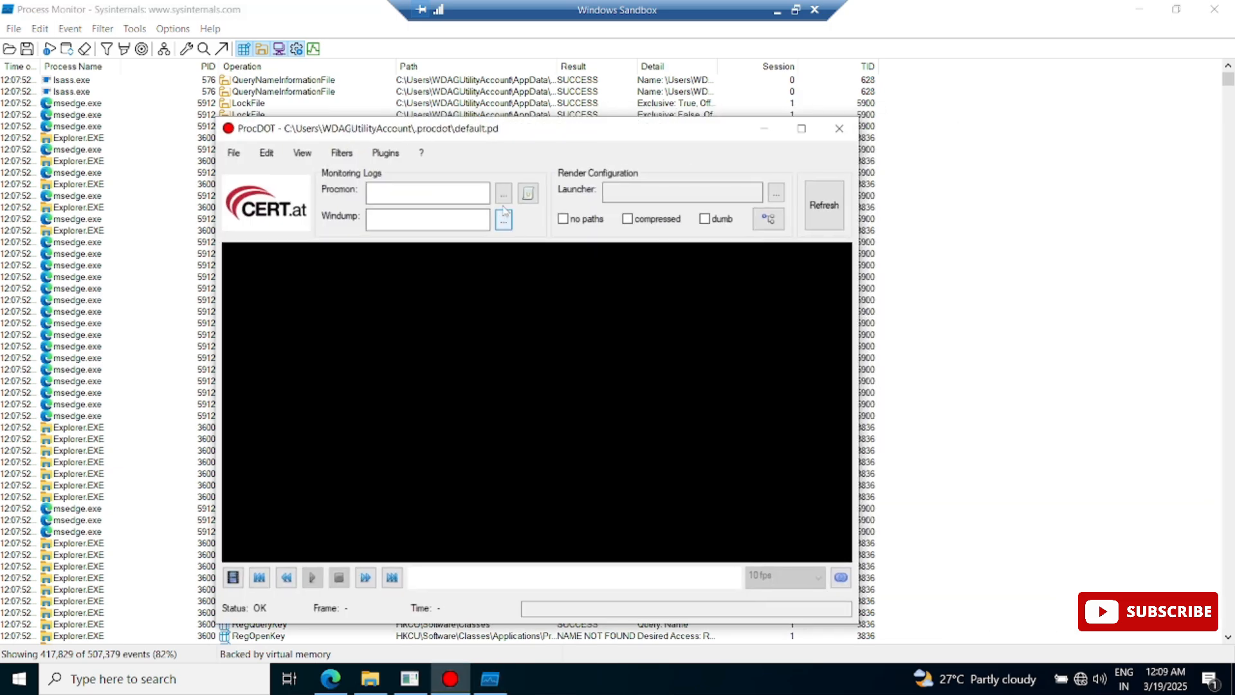
{"action": "left_click", "coordinate": [504, 193]}
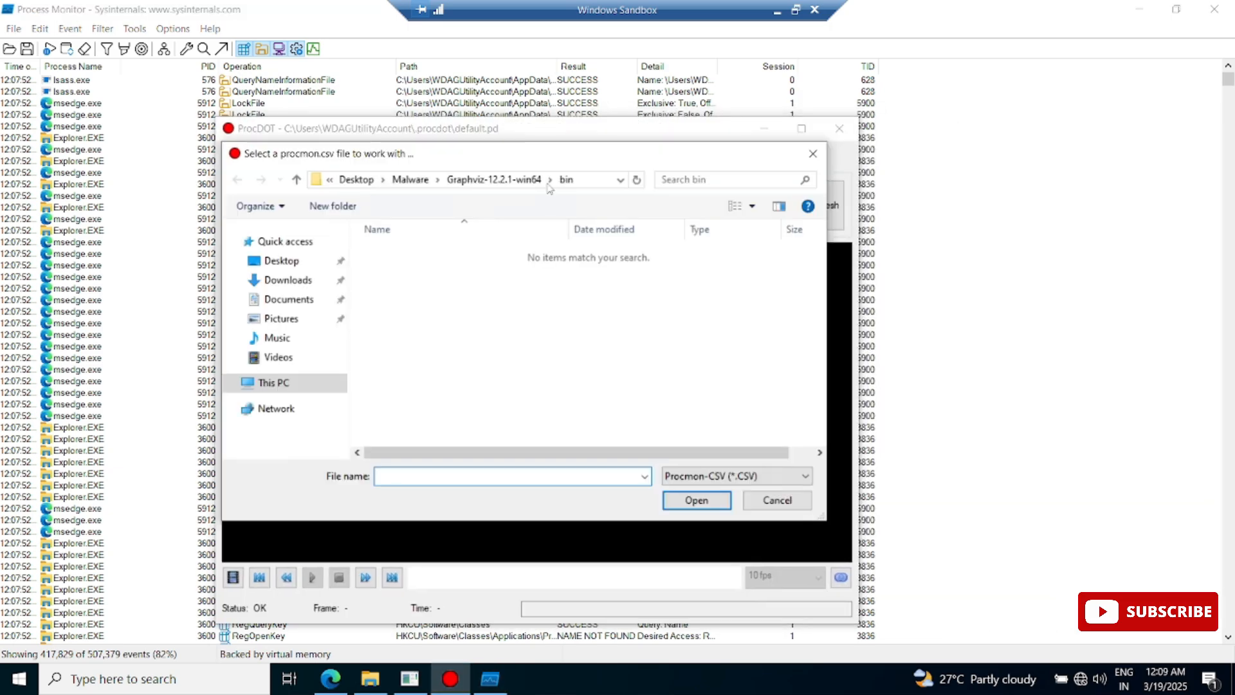
{"action": "left_click", "coordinate": [813, 153]}
{"action": "left_click", "coordinate": [503, 196]}
{"action": "left_click", "coordinate": [293, 263]}
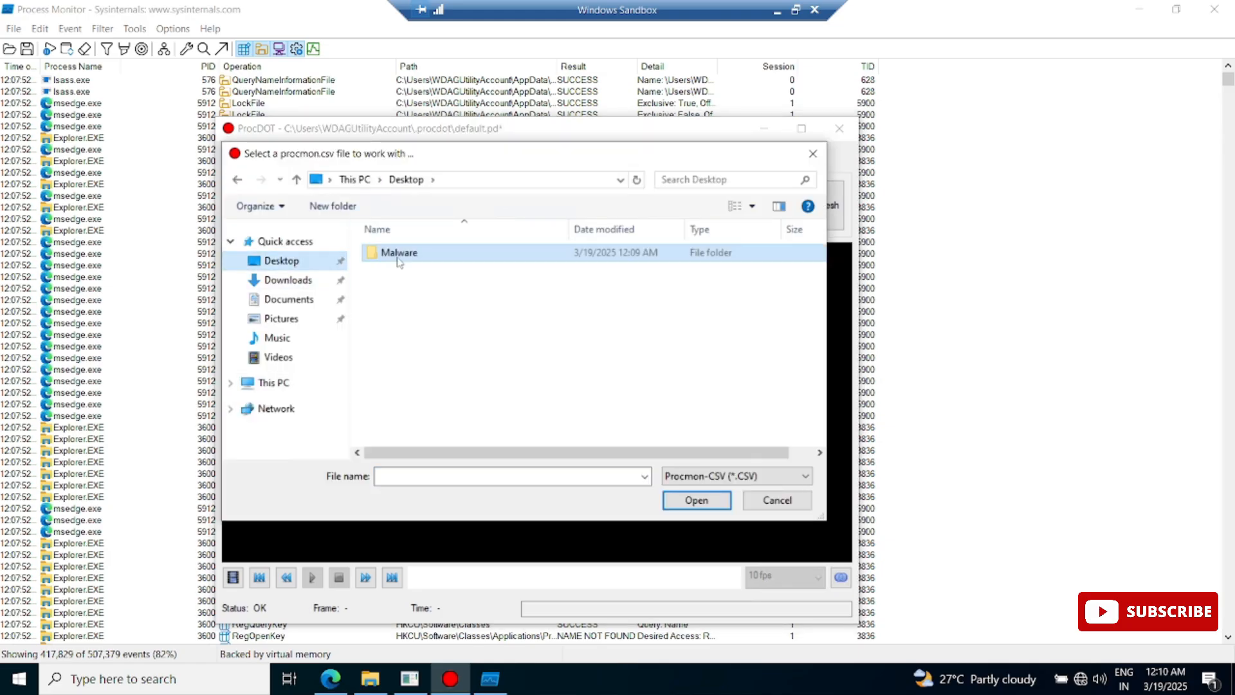
{"action": "double_click", "coordinate": [399, 254]}
{"action": "left_click", "coordinate": [428, 322]}
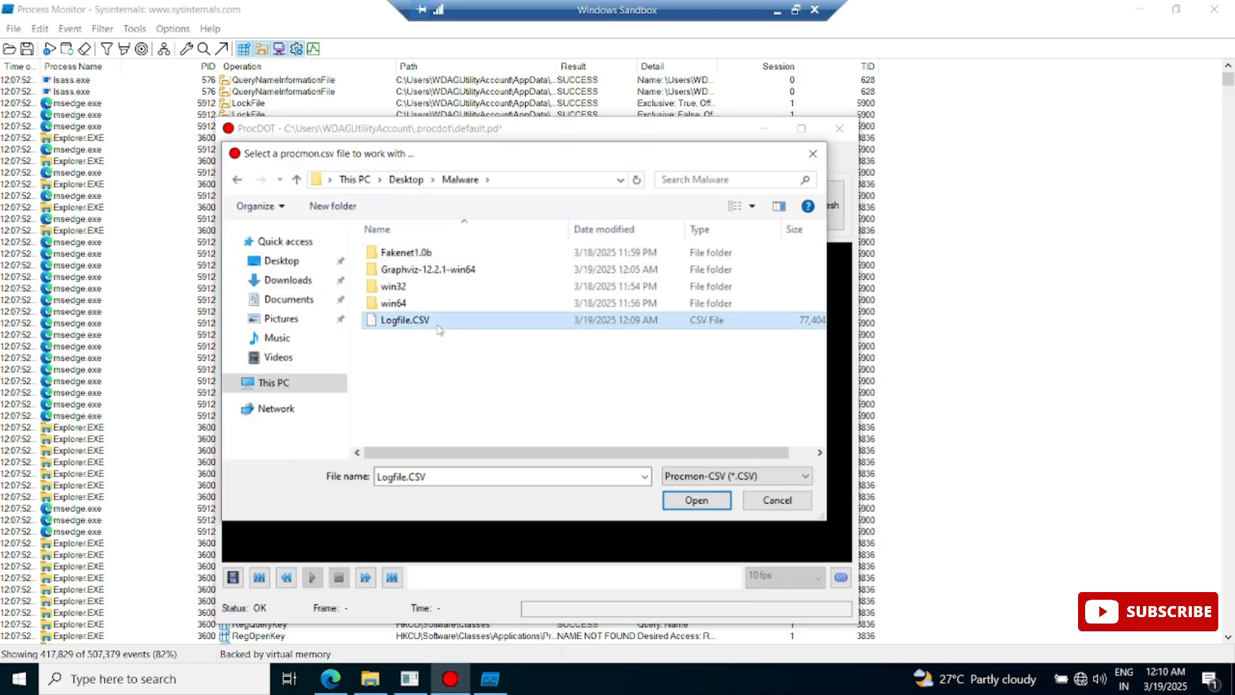
{"action": "left_click", "coordinate": [697, 501]}
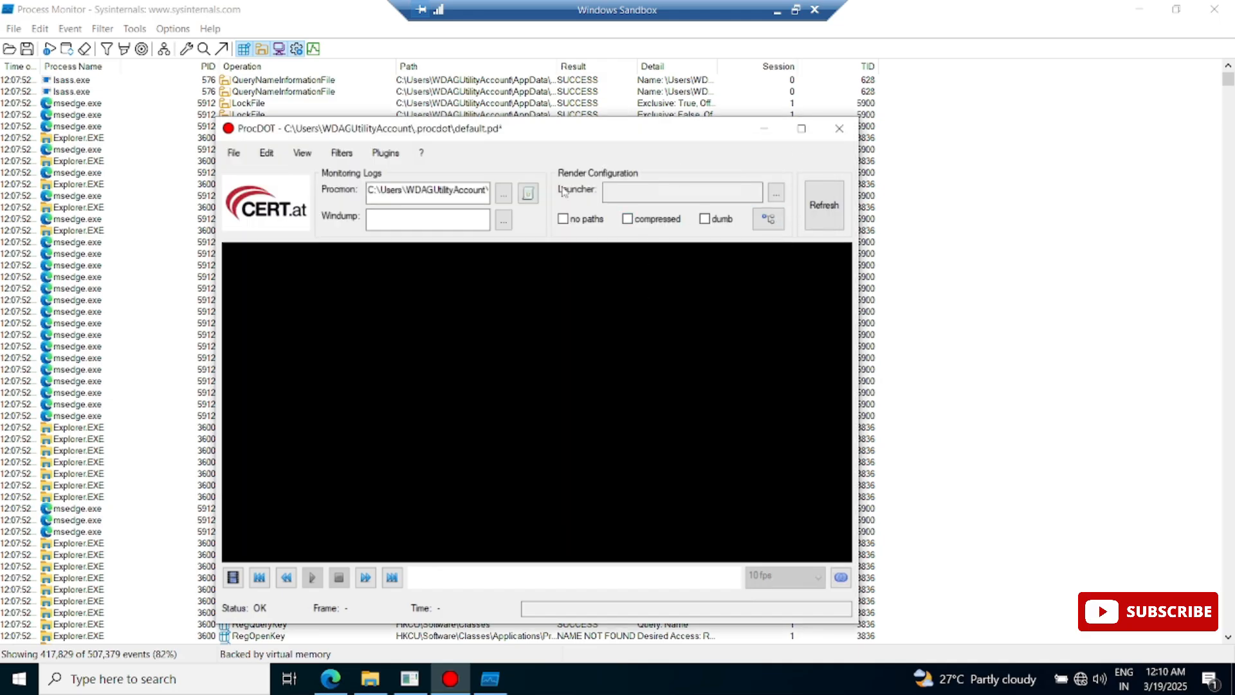
- Choose xyz.exe as the launcher process, generate its activity graph and maximize the ProcDOT window
{"action": "left_click", "coordinate": [824, 205]}
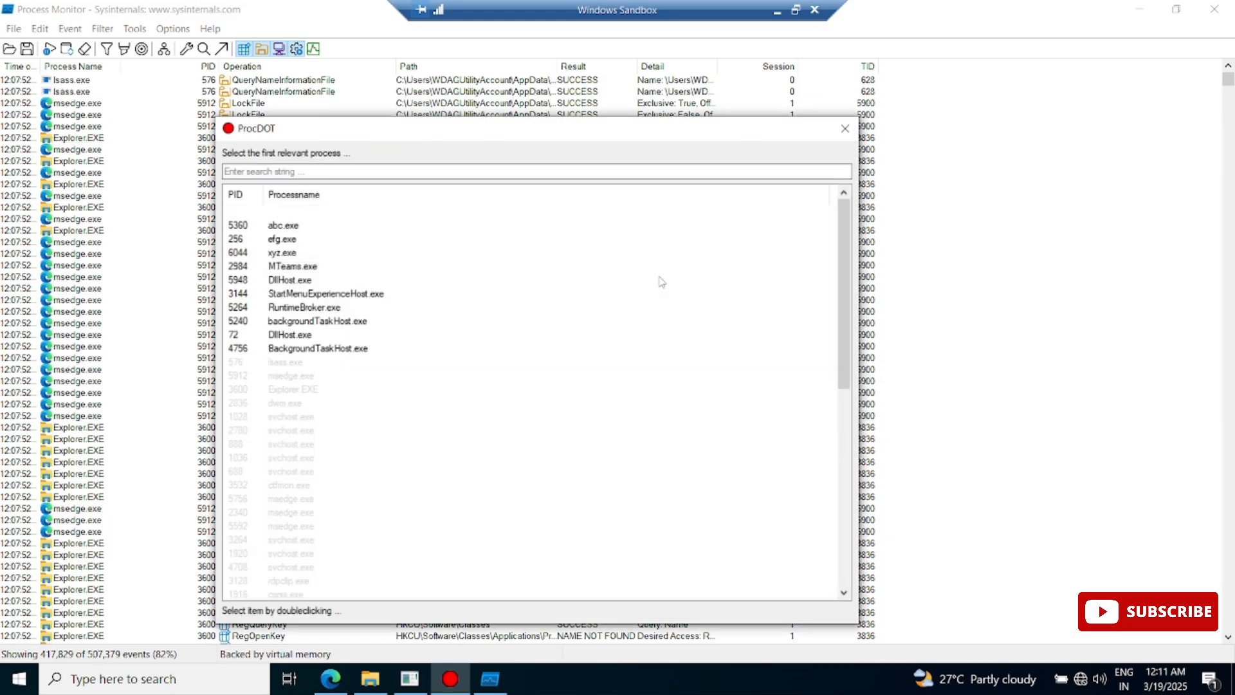
{"action": "left_click", "coordinate": [295, 241]}
{"action": "left_click", "coordinate": [291, 254]}
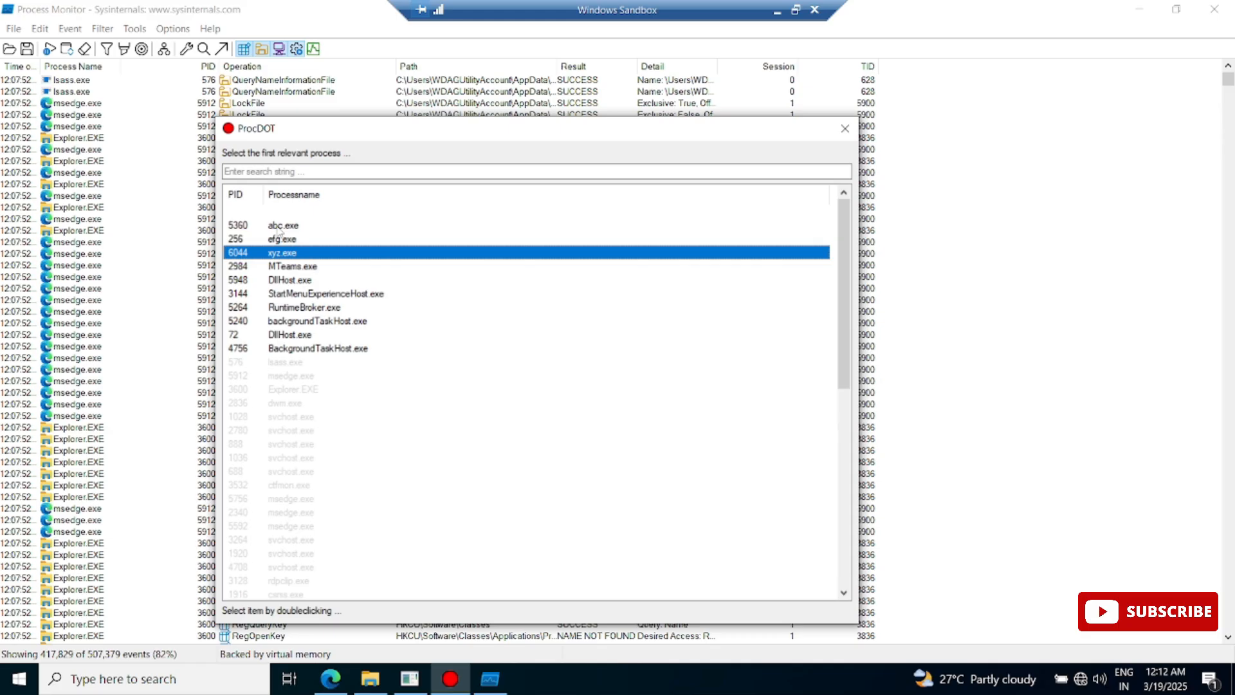
{"action": "double_click", "coordinate": [305, 253]}
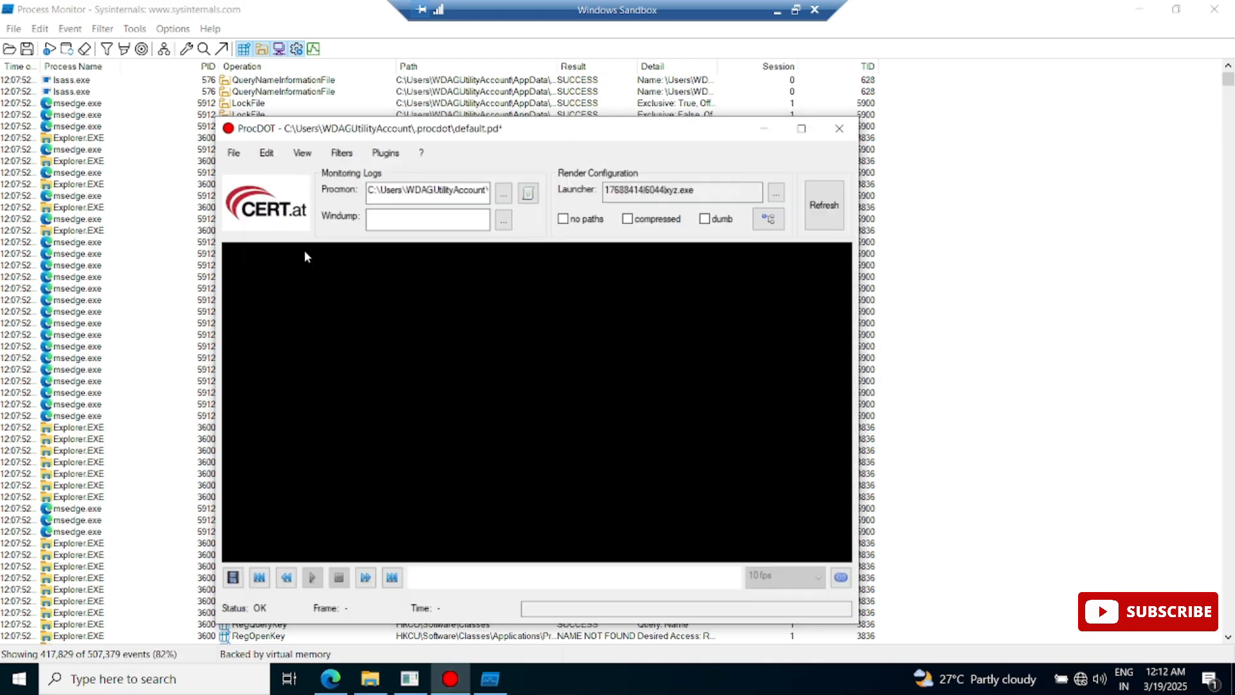
{"action": "left_click", "coordinate": [828, 209]}
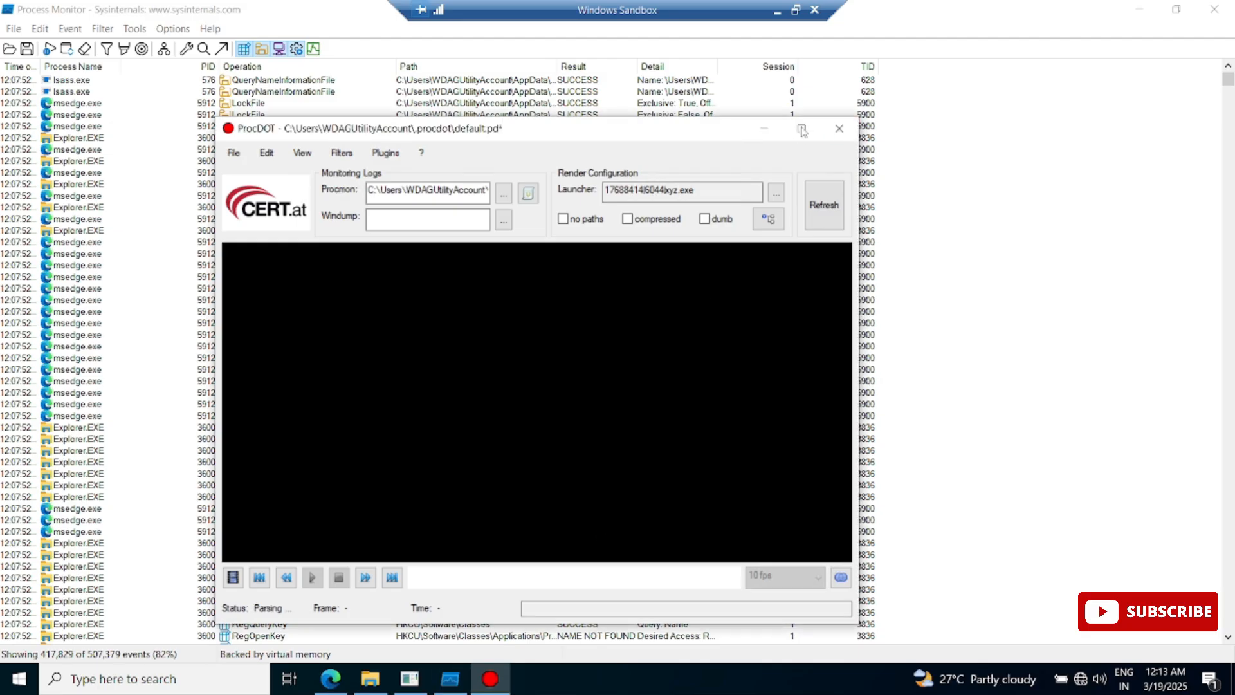
{"action": "left_click", "coordinate": [801, 129]}
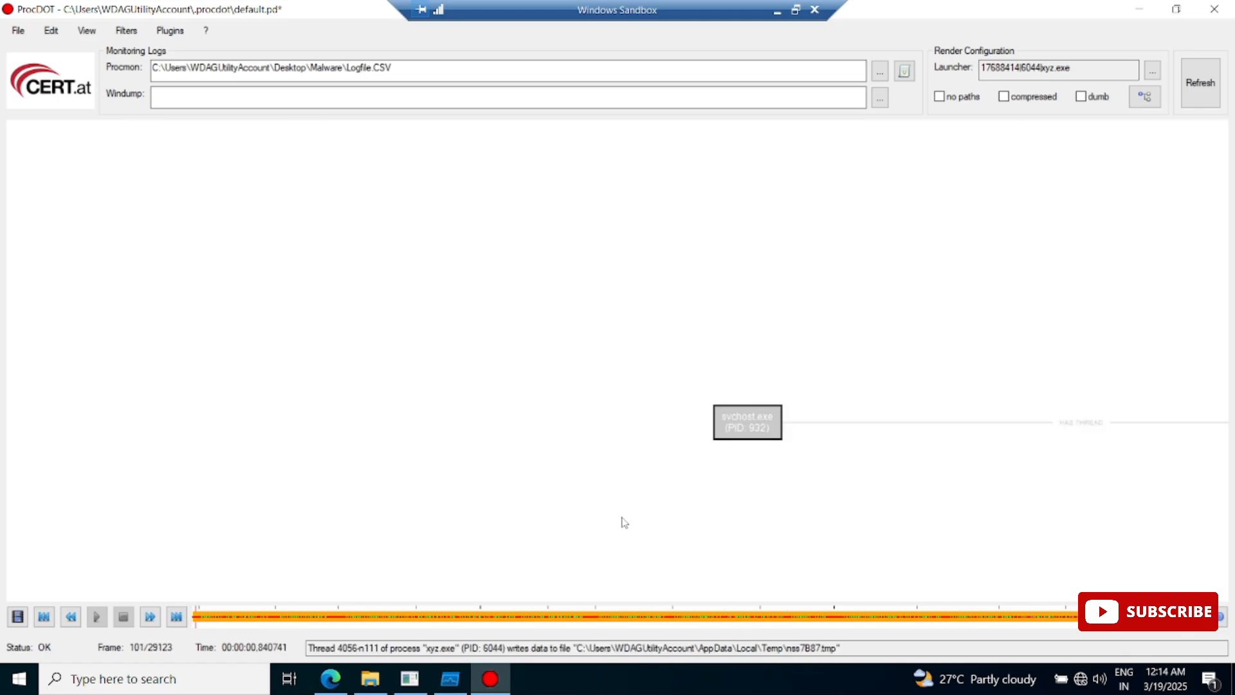
- Examine the xyz.exe graph from svchost.exe through thread 1872 to the connected registry keys
{"action": "left_click_drag", "start_coordinate": [938, 477], "coordinate": [637, 404]}
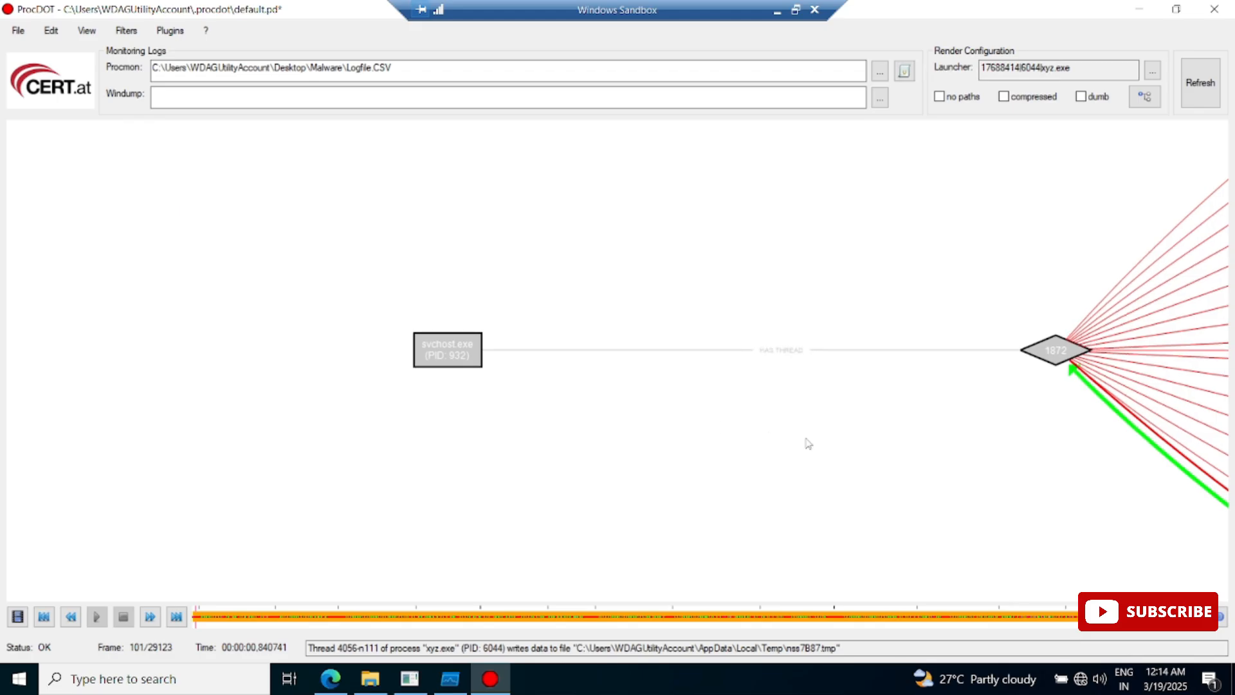
{"action": "left_click_drag", "start_coordinate": [809, 441], "coordinate": [450, 457]}
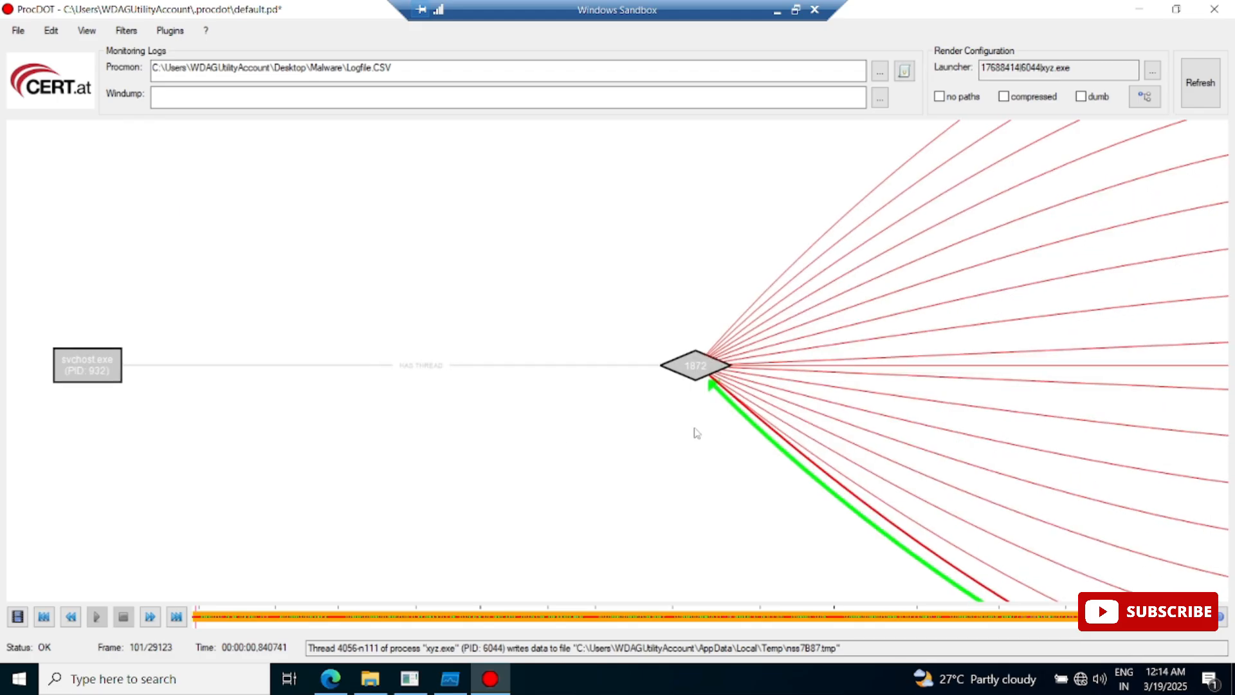
{"action": "left_click_drag", "start_coordinate": [640, 504], "coordinate": [336, 524]}
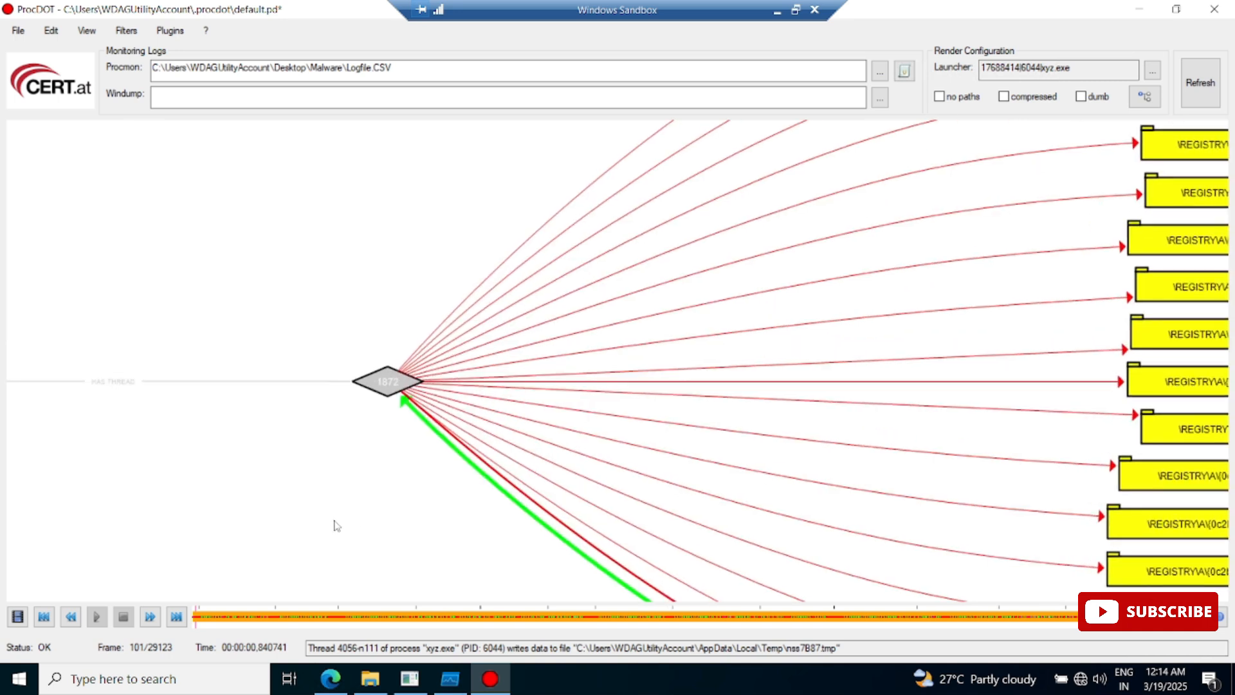
{"action": "left_click_drag", "start_coordinate": [473, 257], "coordinate": [242, 373]}
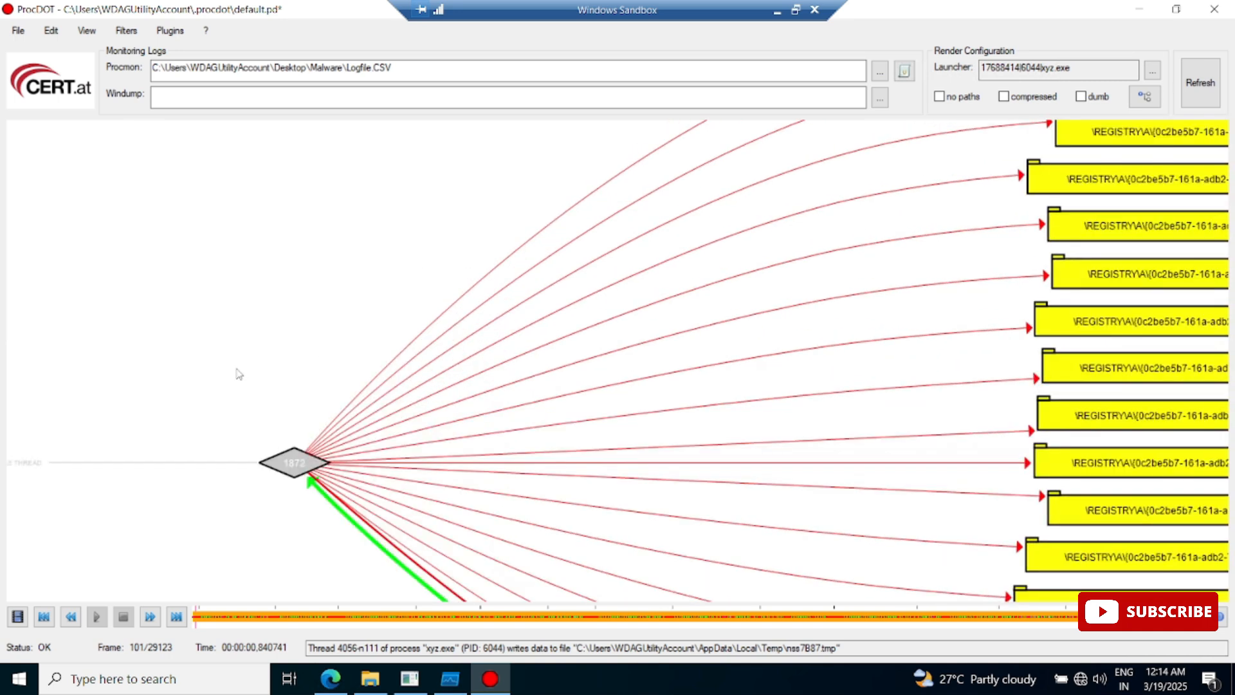
{"action": "left_click_drag", "start_coordinate": [788, 214], "coordinate": [489, 197]}
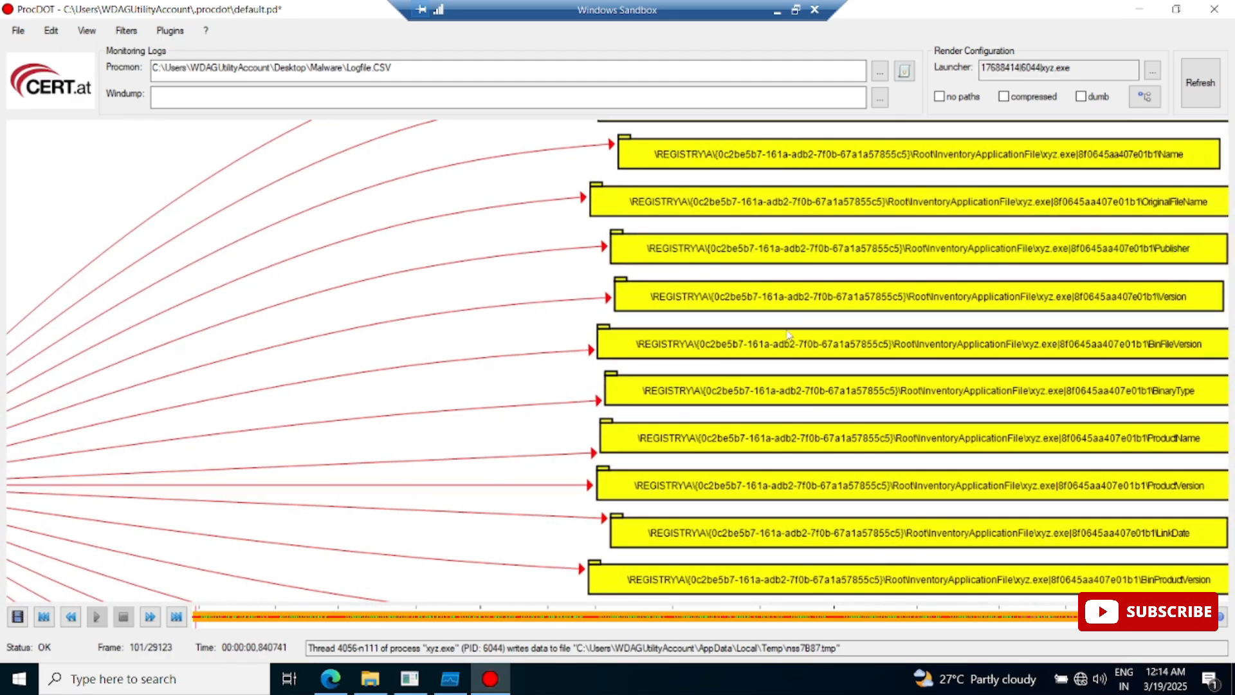
{"action": "left_click_drag", "start_coordinate": [547, 428], "coordinate": [471, 179]}
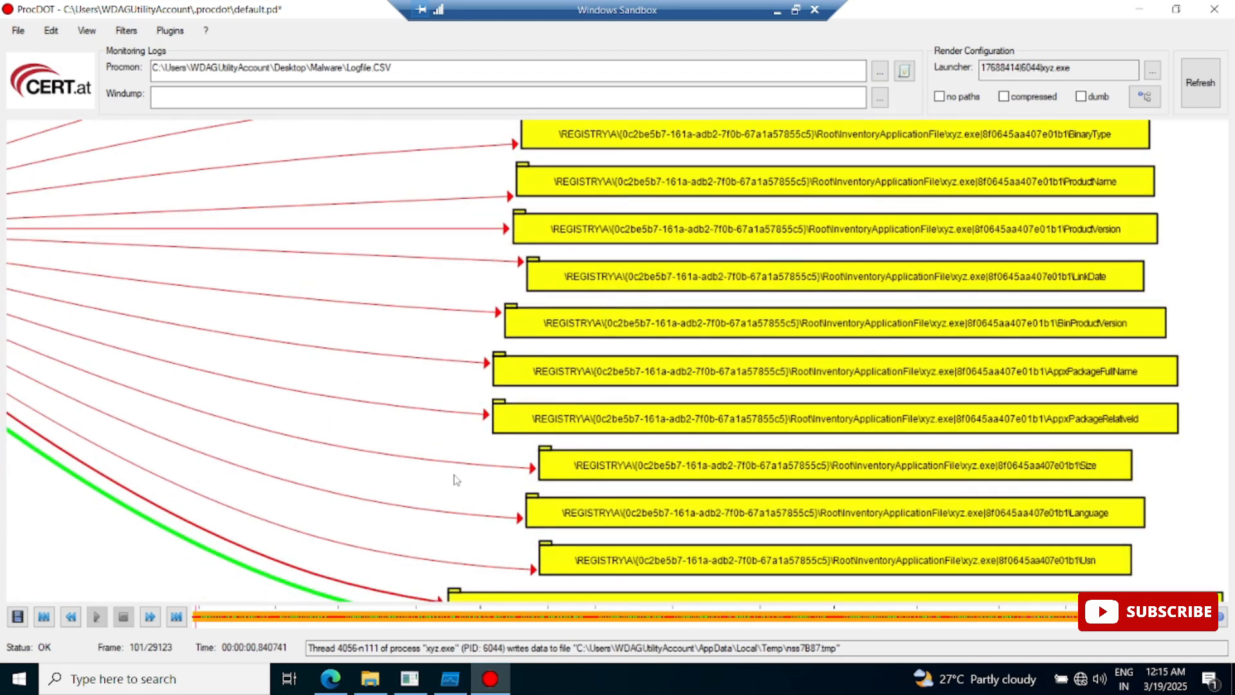
{"action": "left_click_drag", "start_coordinate": [462, 434], "coordinate": [479, 205]}
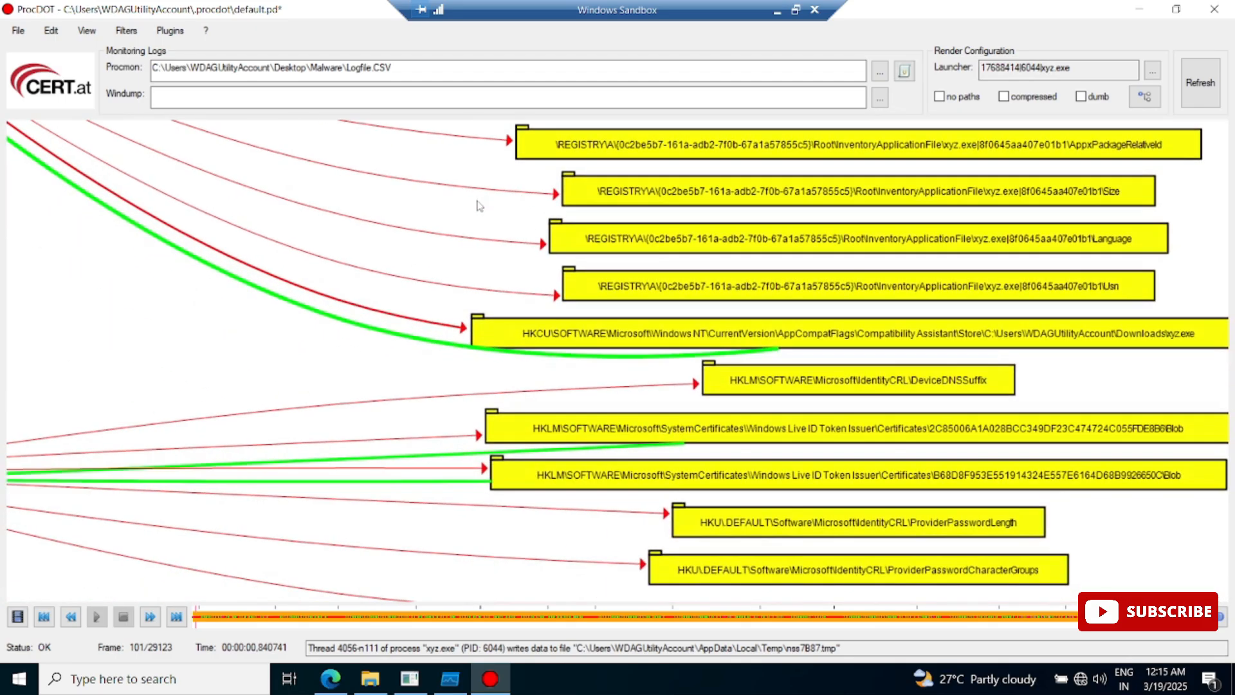
{"action": "left_click_drag", "start_coordinate": [384, 406], "coordinate": [495, 254]}
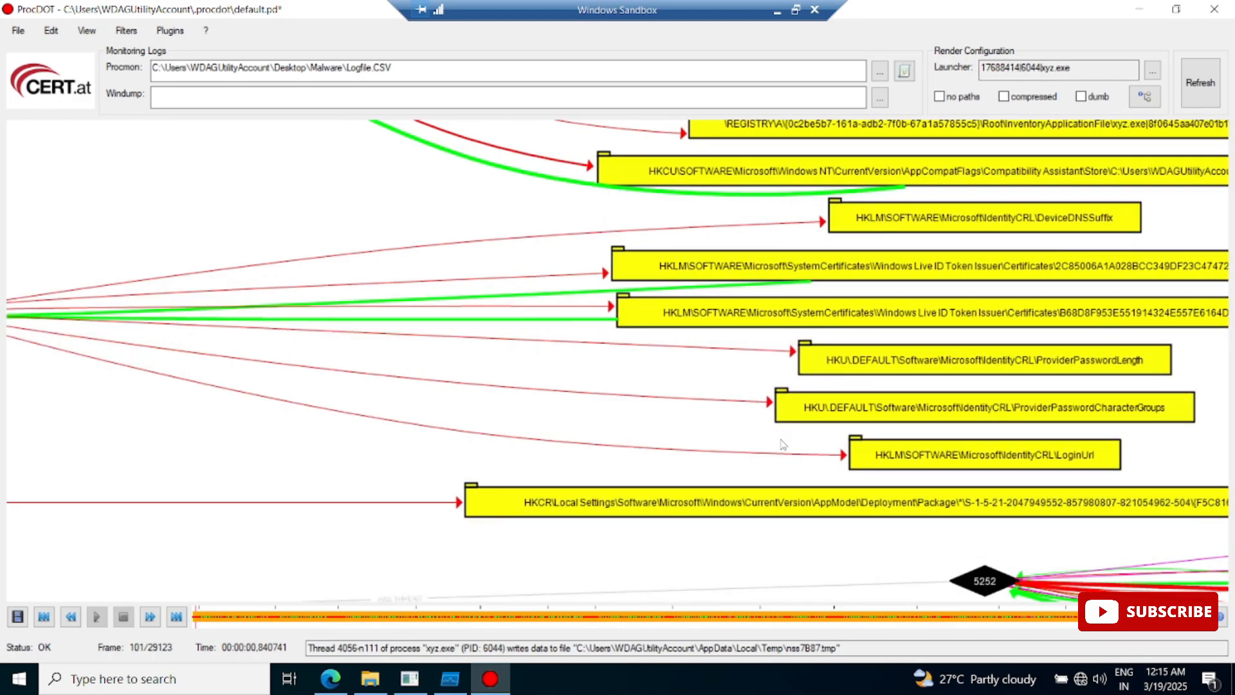
- Examine threads 5252 and 1020 and the files created in the Microsoft Teams program folder in the xyz.exe graph
{"action": "left_click_drag", "start_coordinate": [782, 441], "coordinate": [515, 304]}
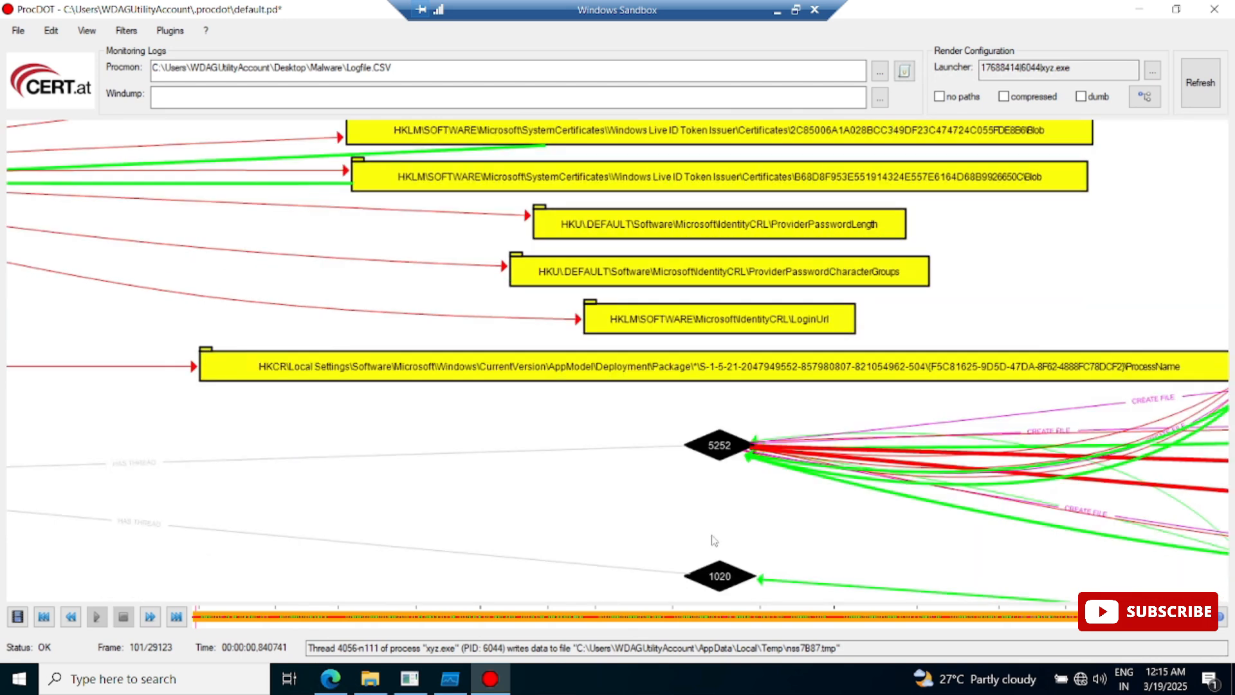
{"action": "left_click_drag", "start_coordinate": [756, 522], "coordinate": [479, 452]}
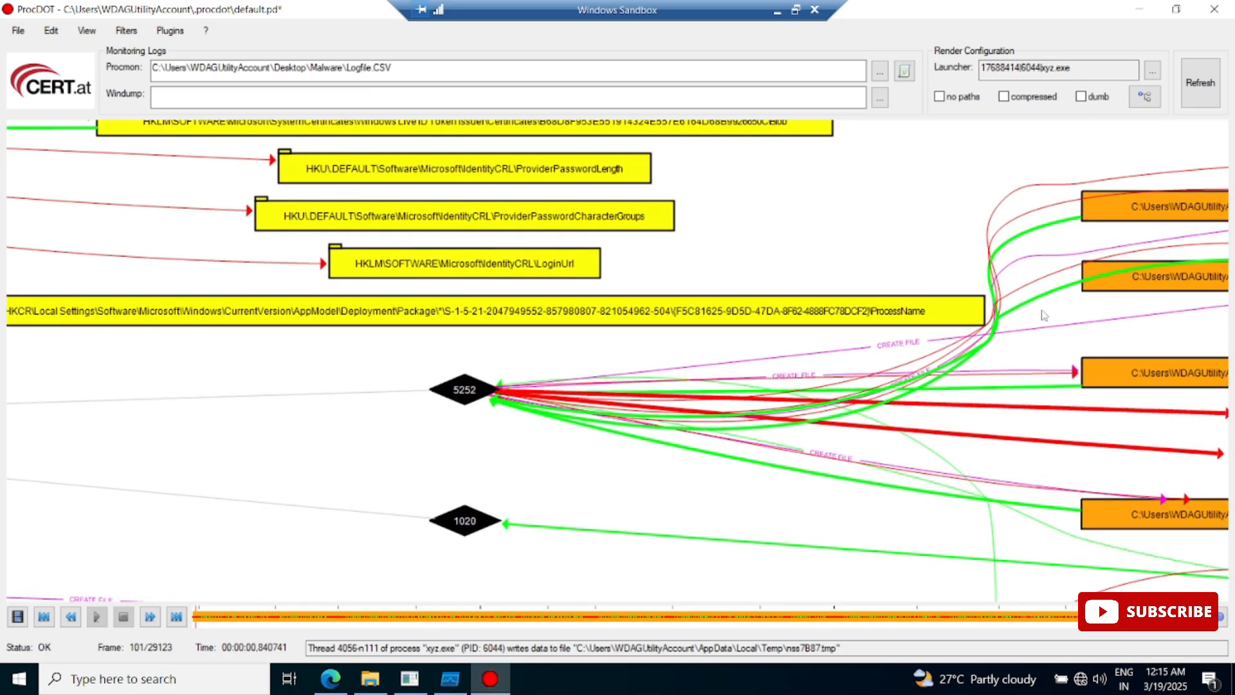
{"action": "left_click_drag", "start_coordinate": [1009, 332], "coordinate": [819, 371]}
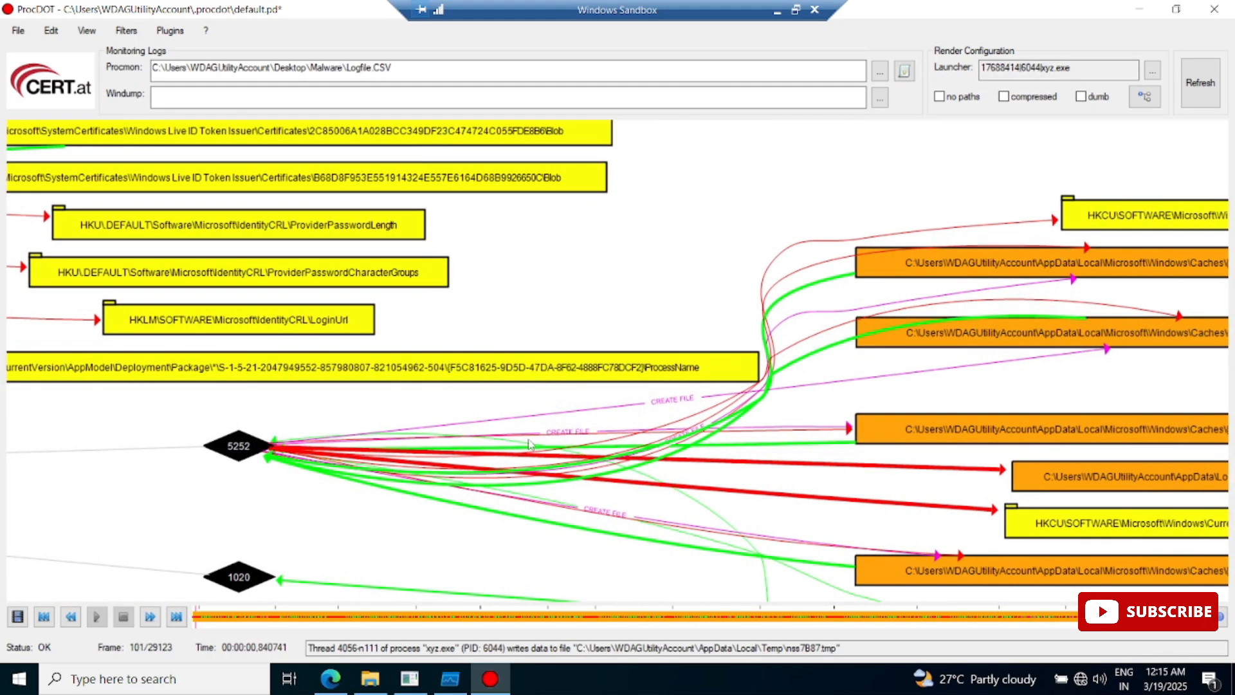
{"action": "left_click_drag", "start_coordinate": [1120, 381], "coordinate": [939, 233]}
{"action": "left_click_drag", "start_coordinate": [581, 476], "coordinate": [896, 276]}
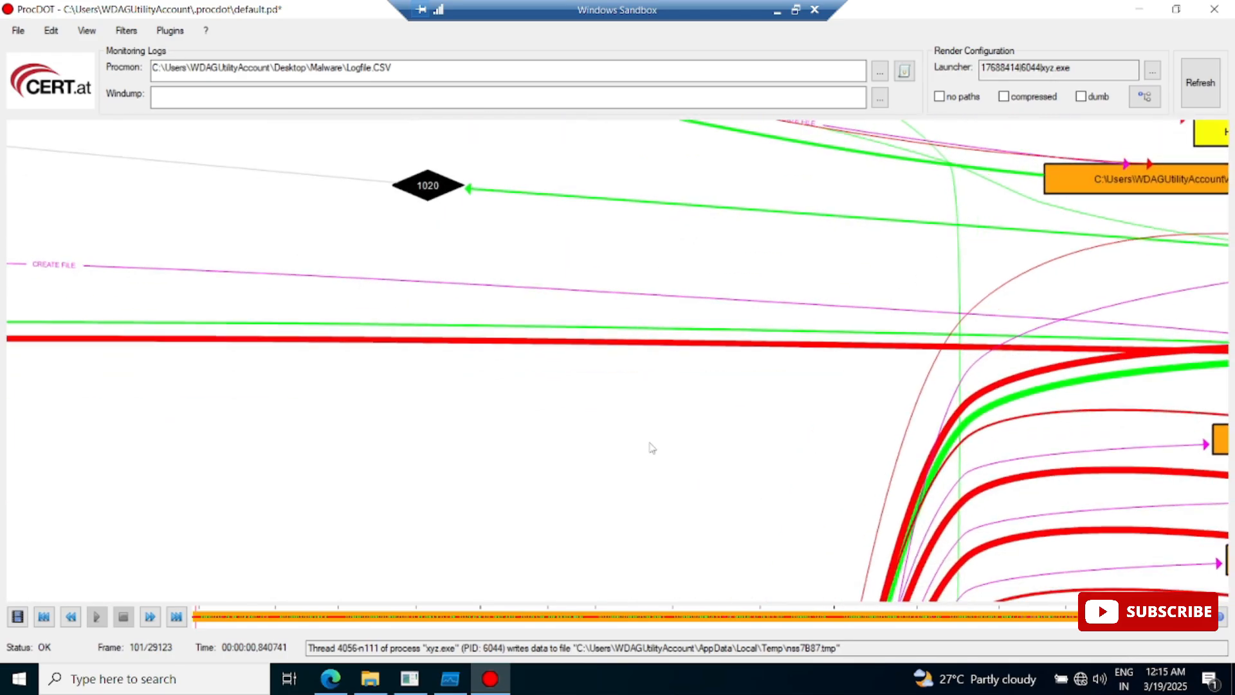
{"action": "left_click_drag", "start_coordinate": [652, 448], "coordinate": [485, 347]}
{"action": "left_click_drag", "start_coordinate": [756, 540], "coordinate": [723, 276]}
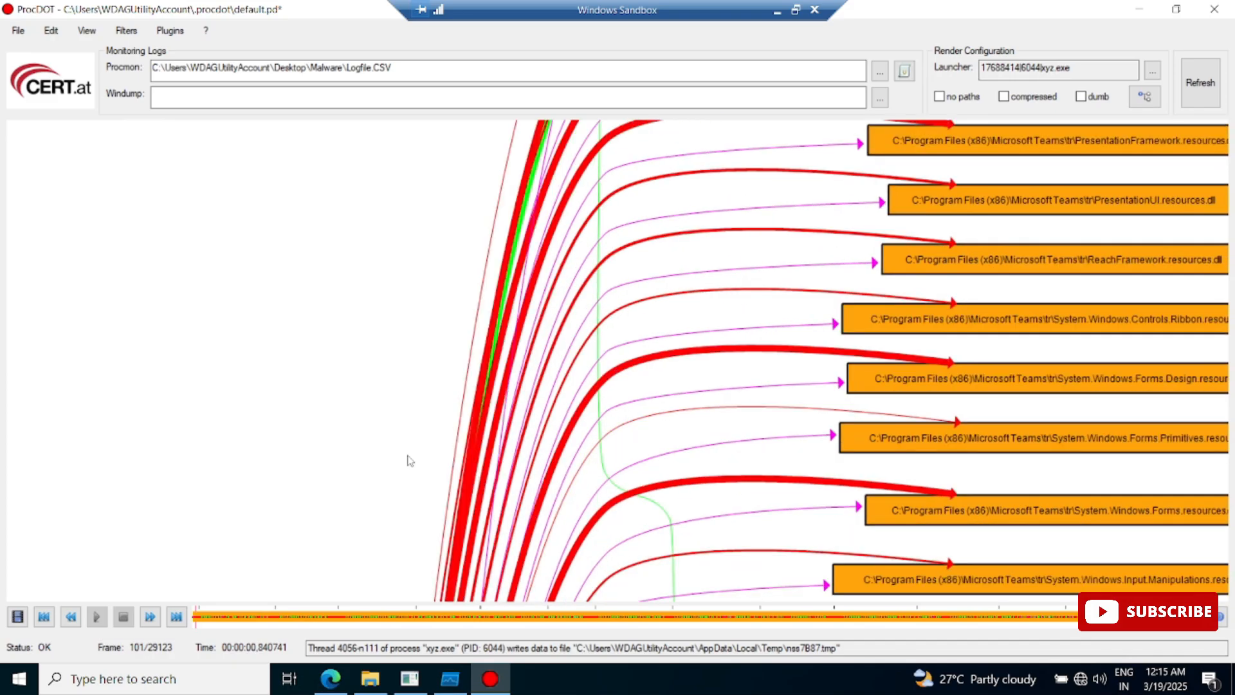
{"action": "left_click_drag", "start_coordinate": [411, 460], "coordinate": [417, 252]}
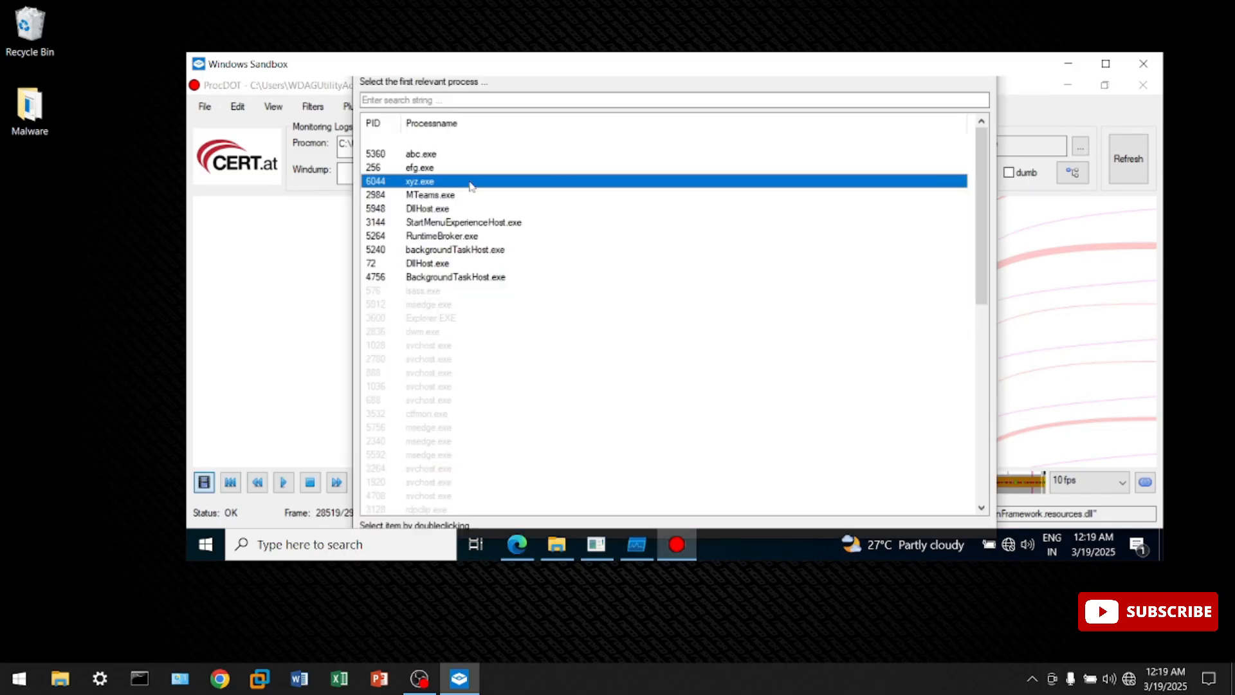
- Choose abc.exe as the launcher process, generate its graph, maximize the Windows Sandbox window and play the activity animation
{"action": "left_click", "coordinate": [421, 155]}
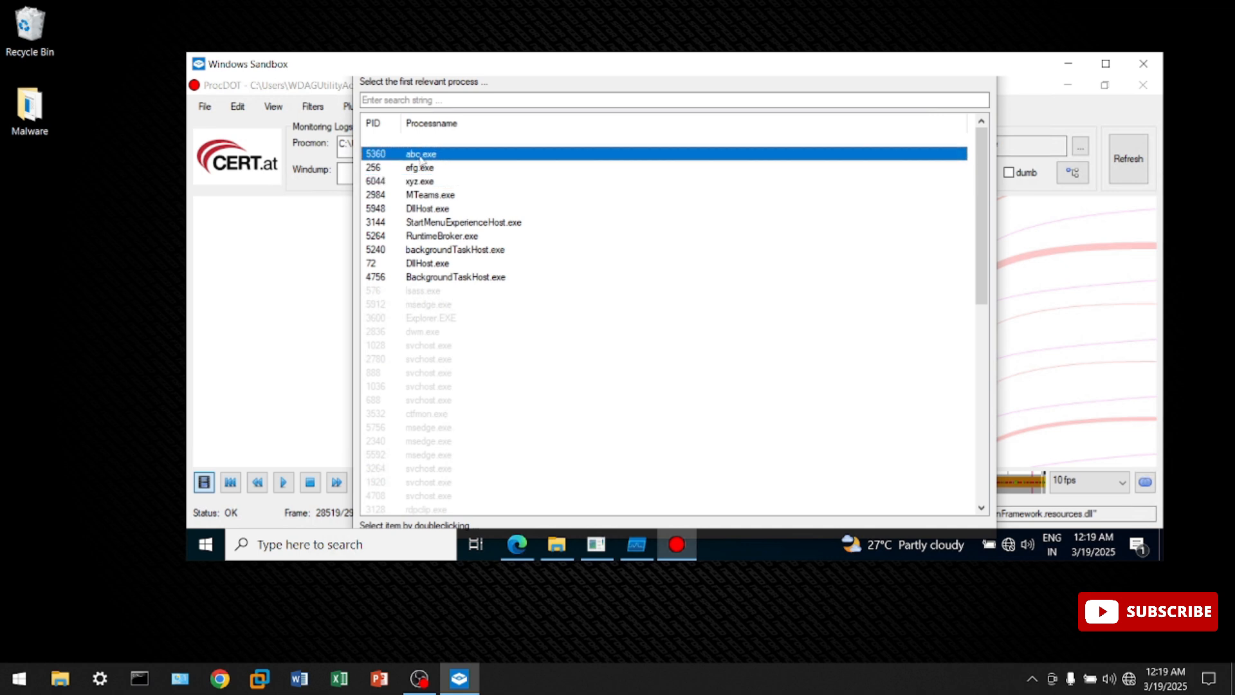
{"action": "double_click", "coordinate": [421, 155]}
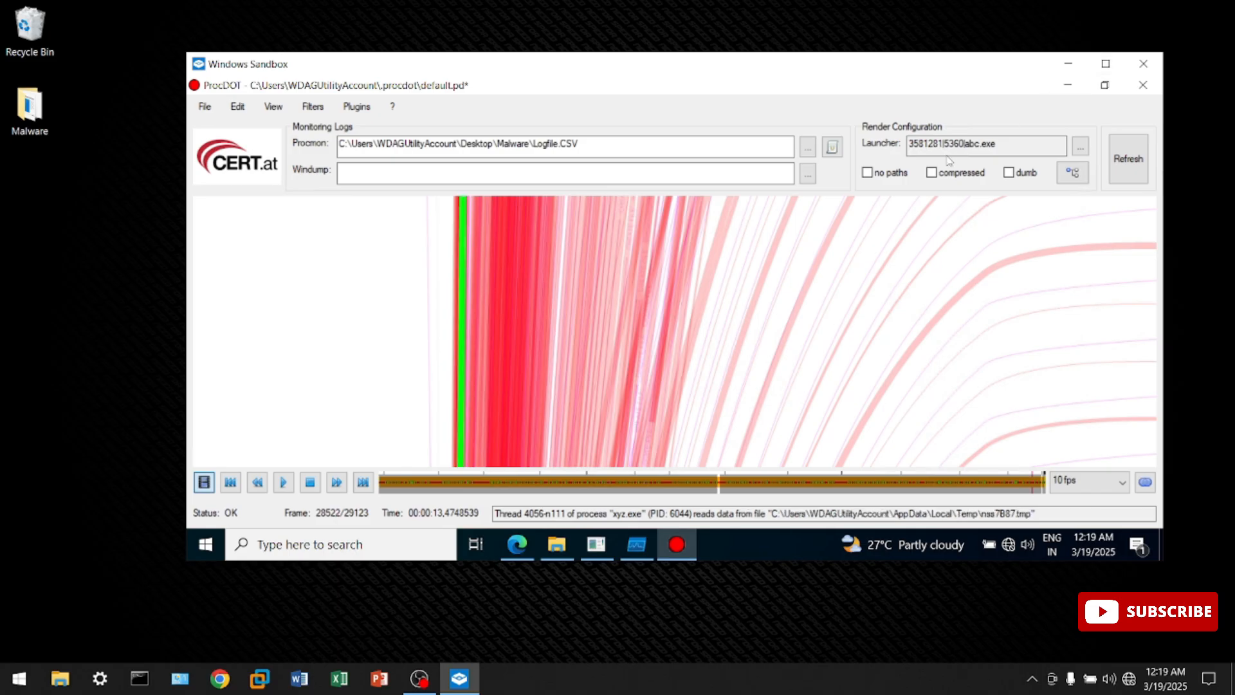
{"action": "left_click", "coordinate": [1136, 177]}
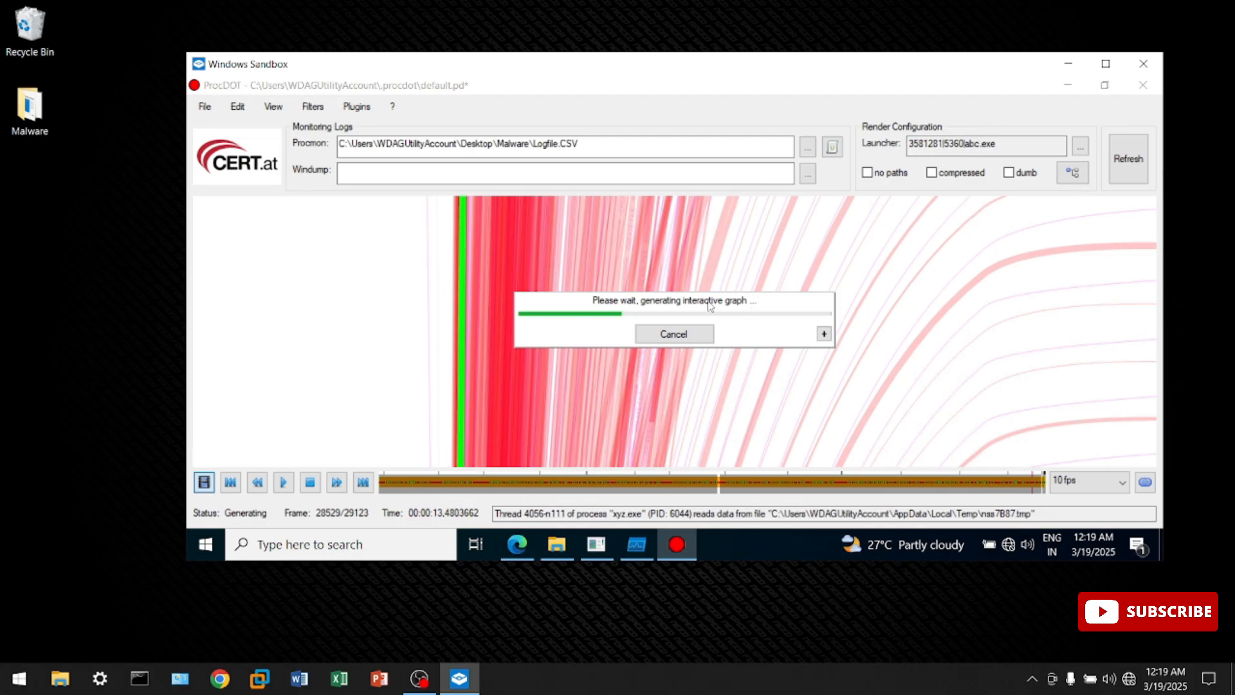
{"action": "left_click", "coordinate": [1106, 63]}
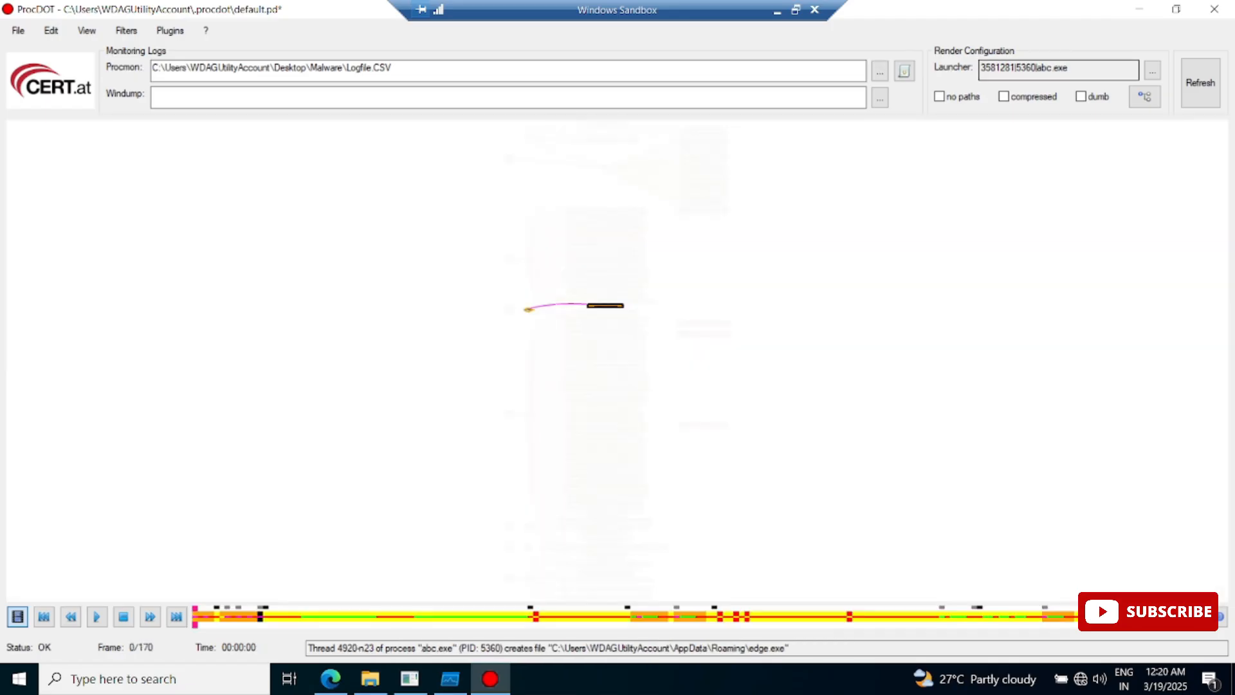
{"action": "left_click", "coordinate": [96, 616]}
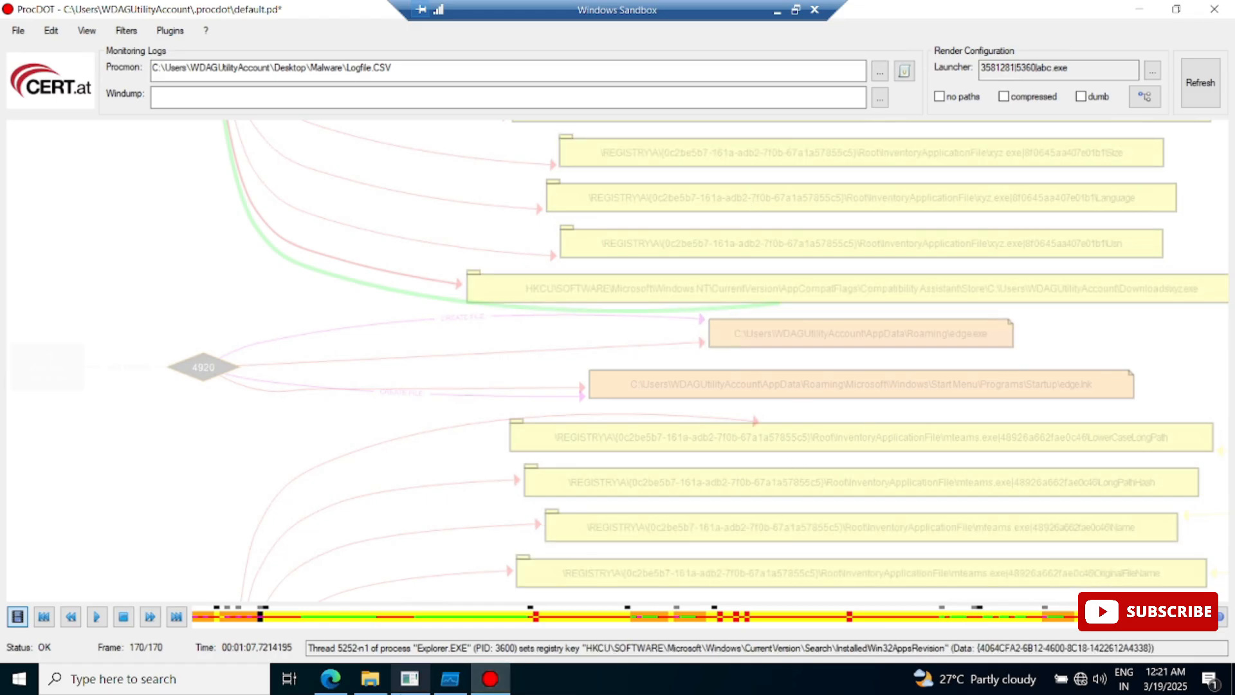
- Switch to the FakeNet console and review the logged DNS queries and HTTP requests
{"action": "left_click", "coordinate": [402, 686]}
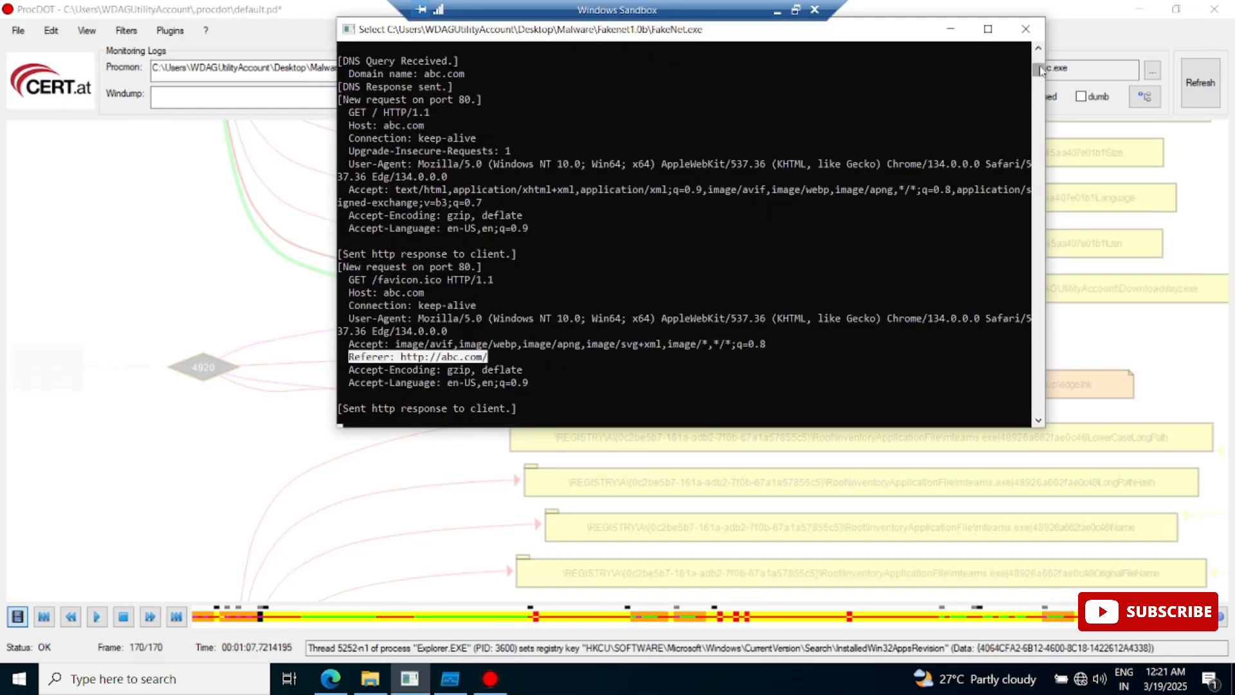
{"action": "left_click_drag", "start_coordinate": [1039, 66], "coordinate": [1041, 68]}
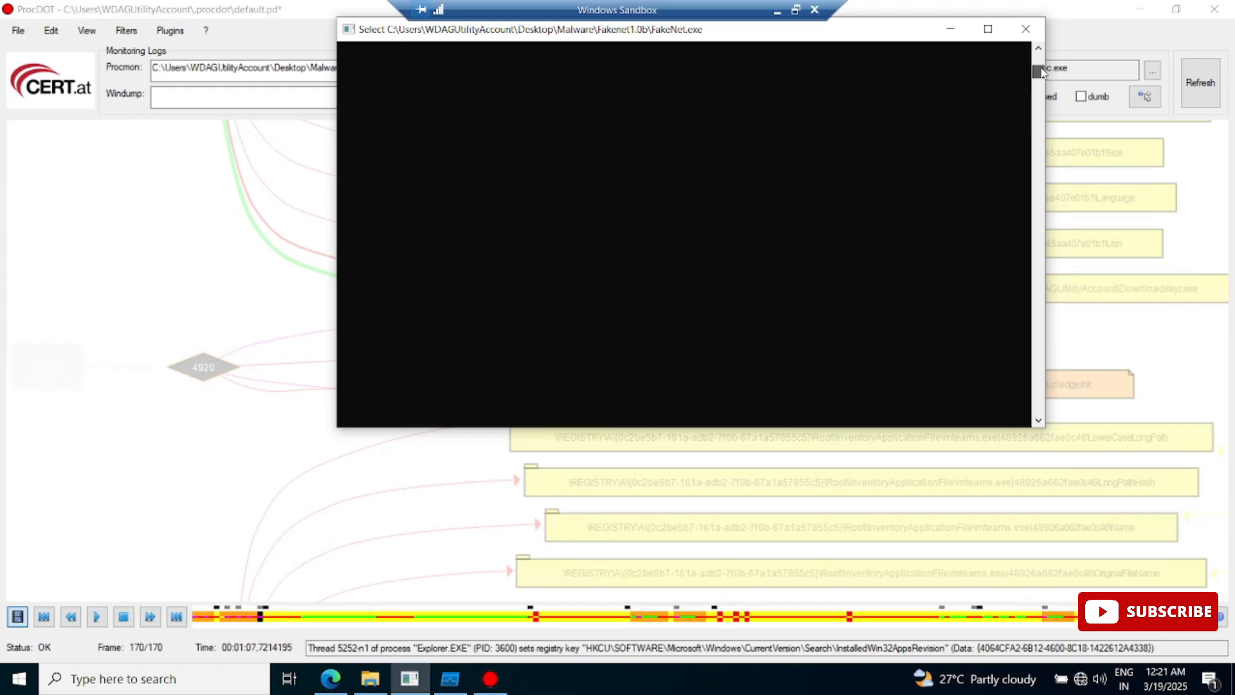
{"action": "left_click_drag", "start_coordinate": [1041, 67], "coordinate": [1041, 65]}
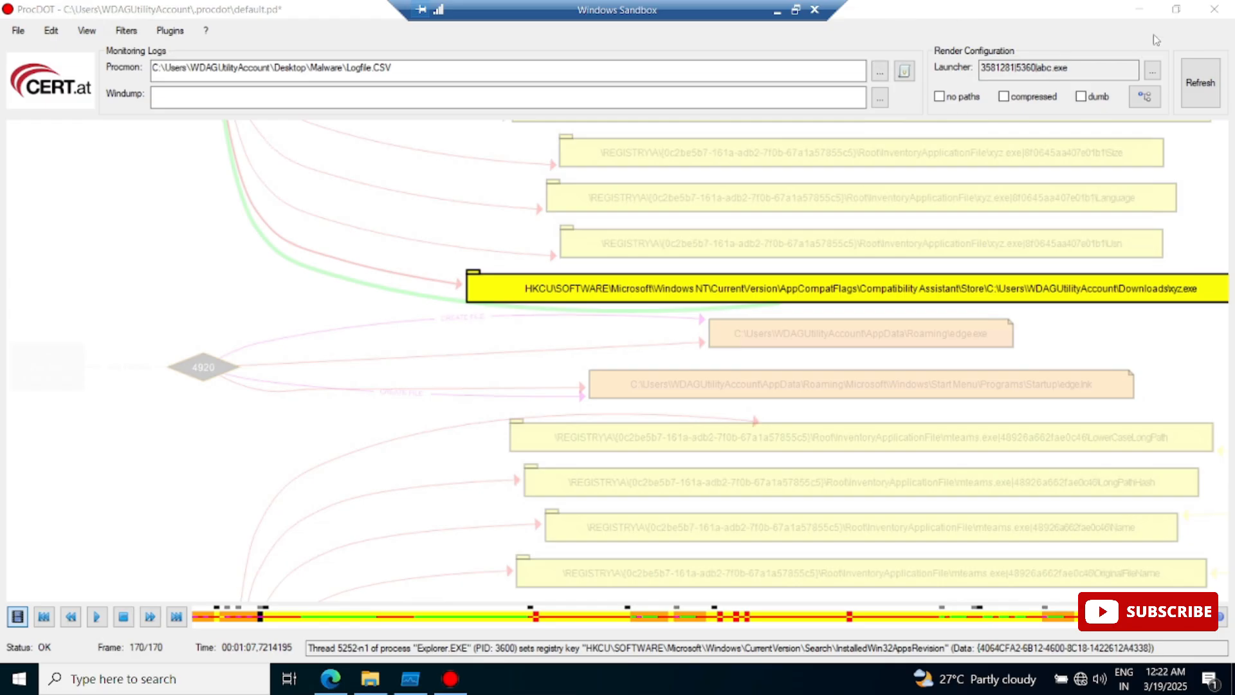
- Cancel closing ProcDOT at the save-session prompt, restore the Windows Sandbox window to its smaller size and reposition it on the host desktop
{"action": "left_click", "coordinate": [1215, 9]}
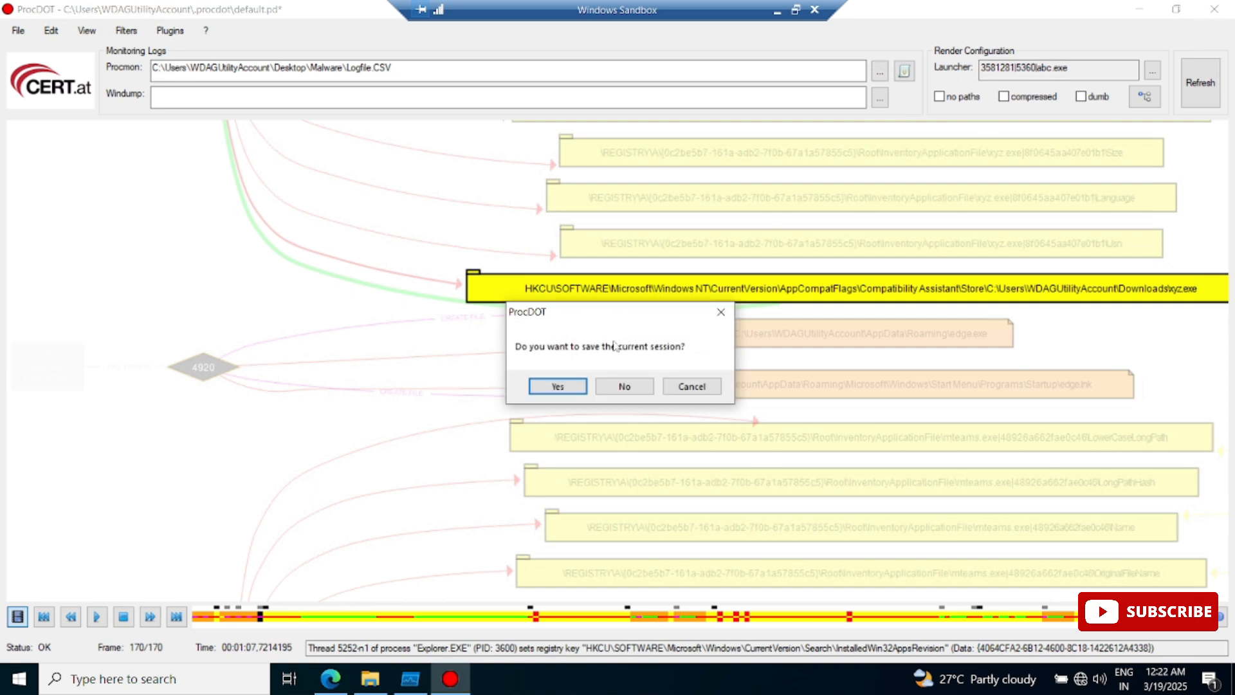
{"action": "left_click", "coordinate": [713, 386]}
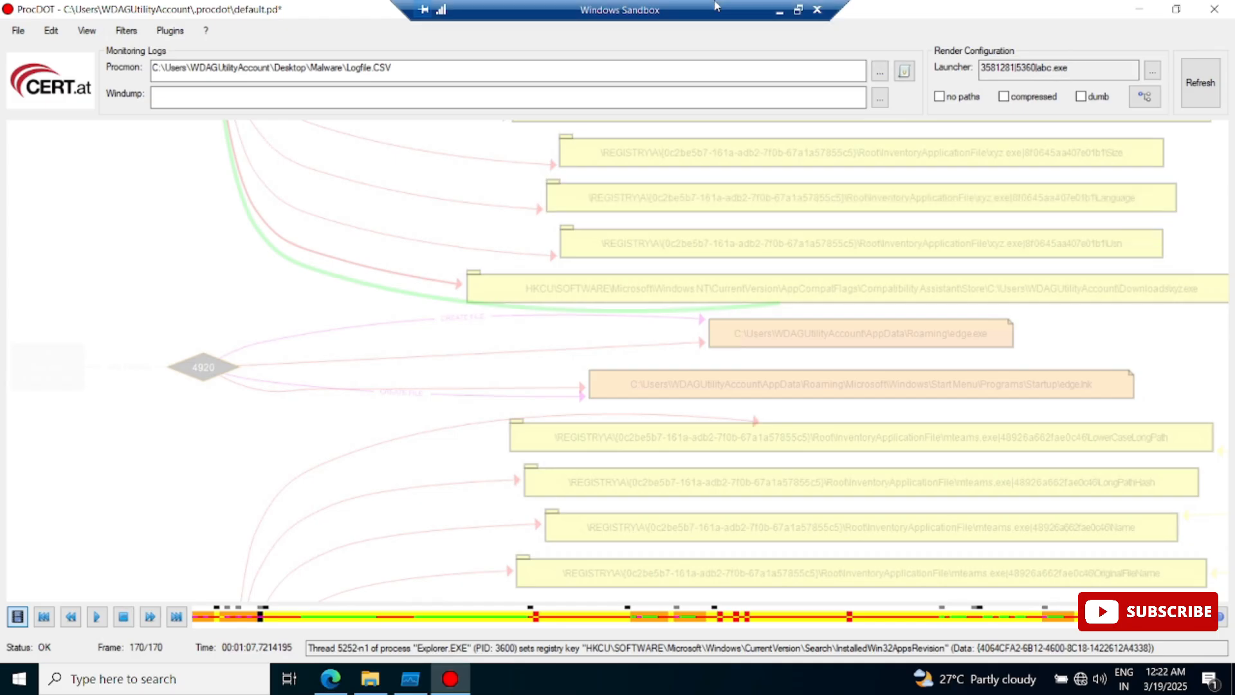
{"action": "left_click", "coordinate": [801, 10]}
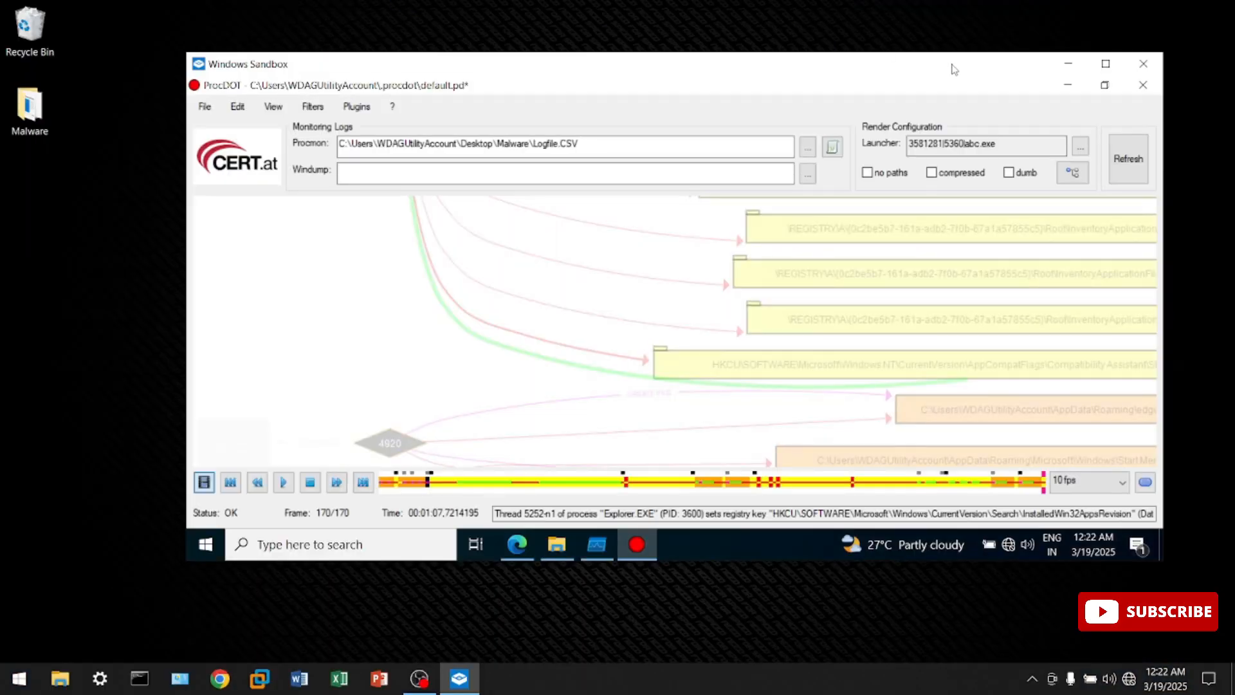
{"action": "left_click_drag", "start_coordinate": [915, 68], "coordinate": [779, 94]}
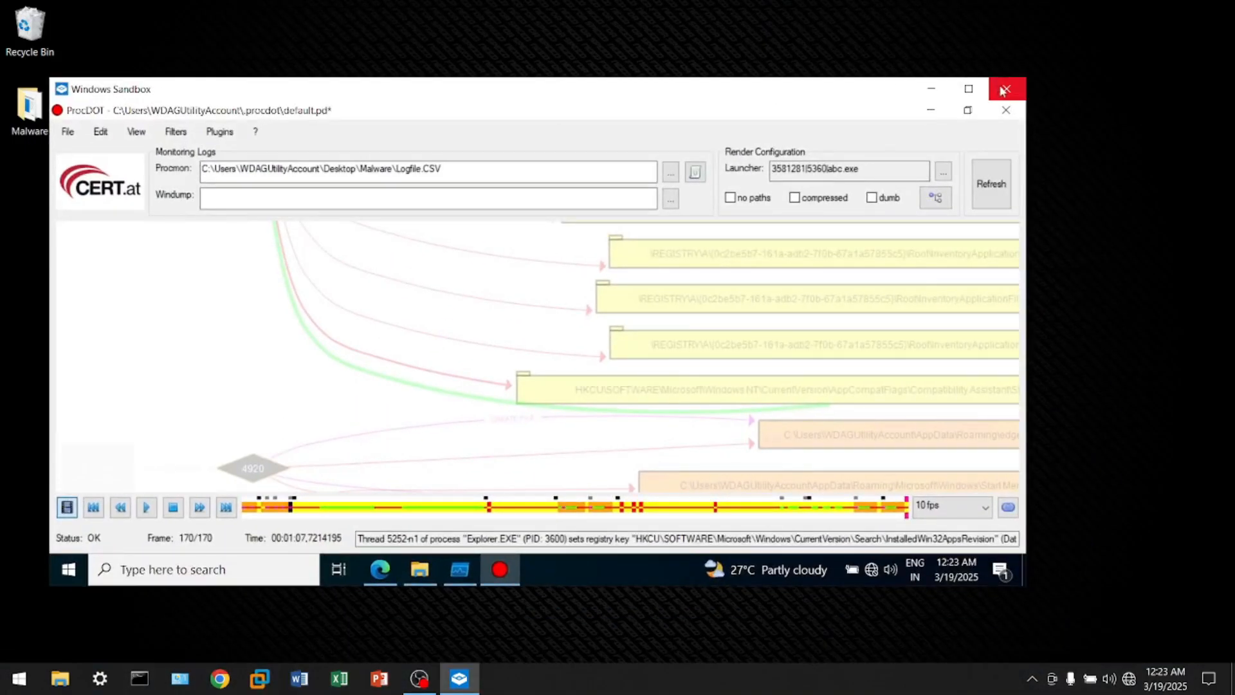